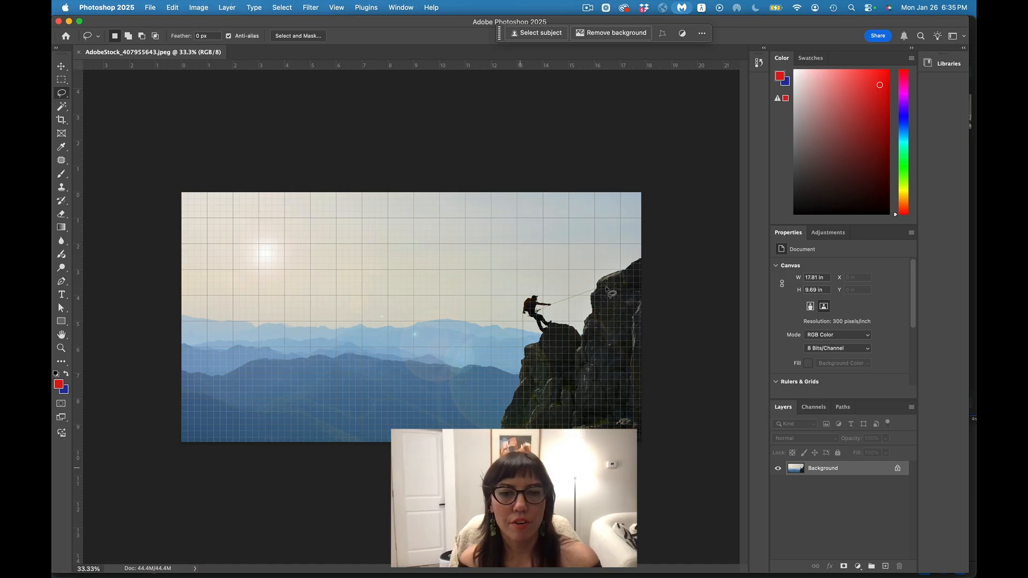
Resize the image to a resolution of 72 pixels/inch and a width of 16 inches
click(203, 7)
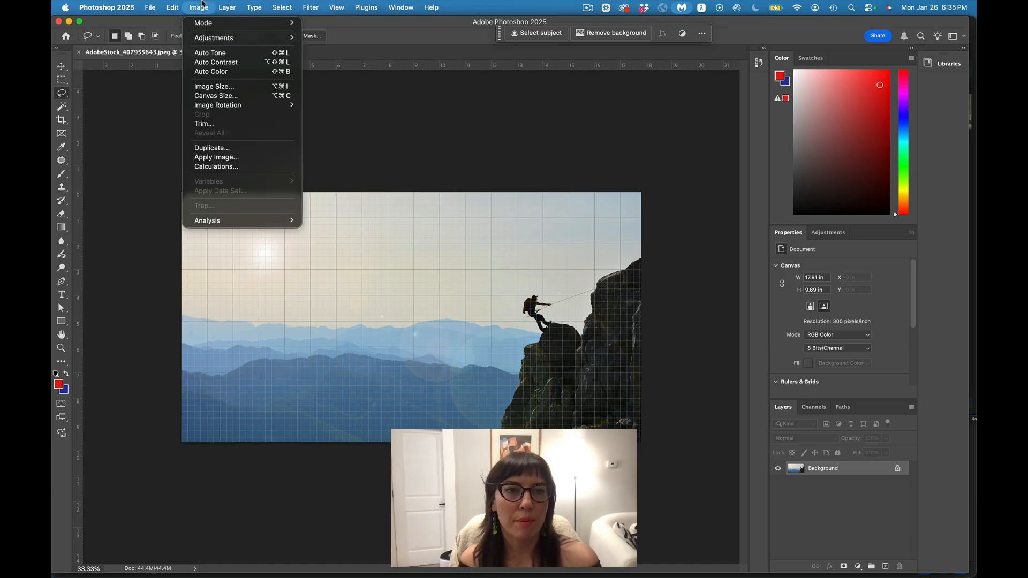
click(225, 87)
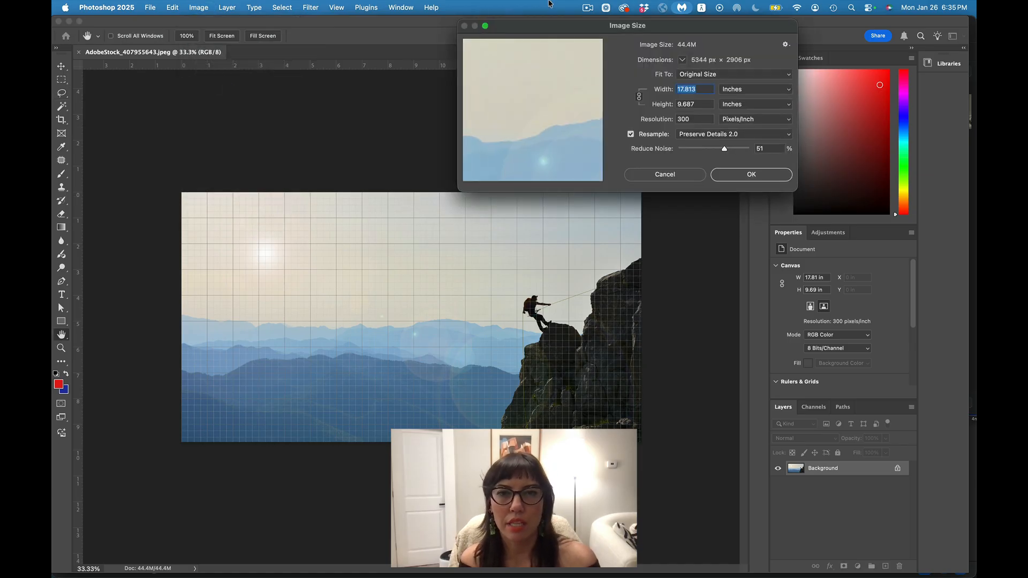
drag(534, 29, 491, 26)
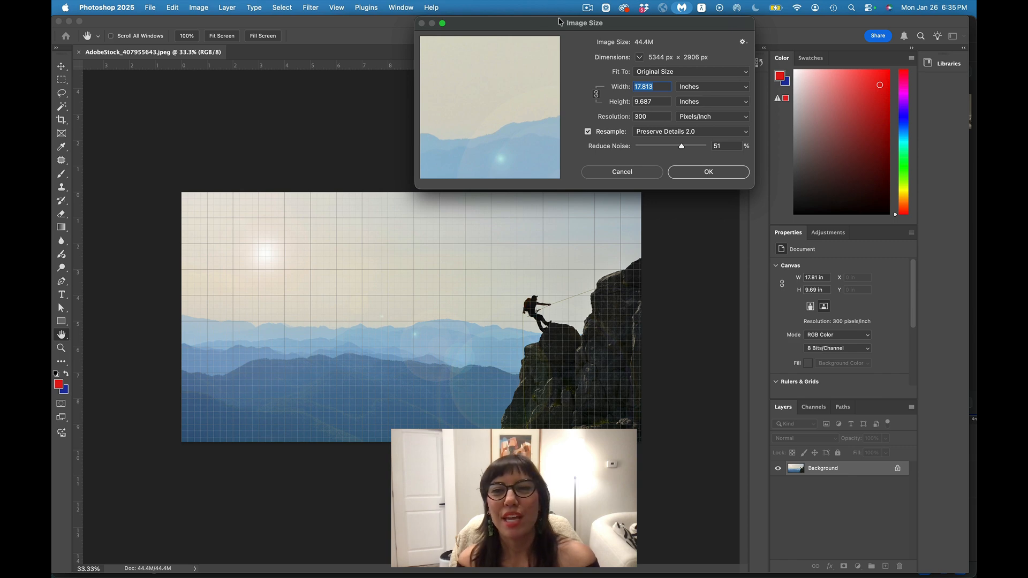
click(655, 115)
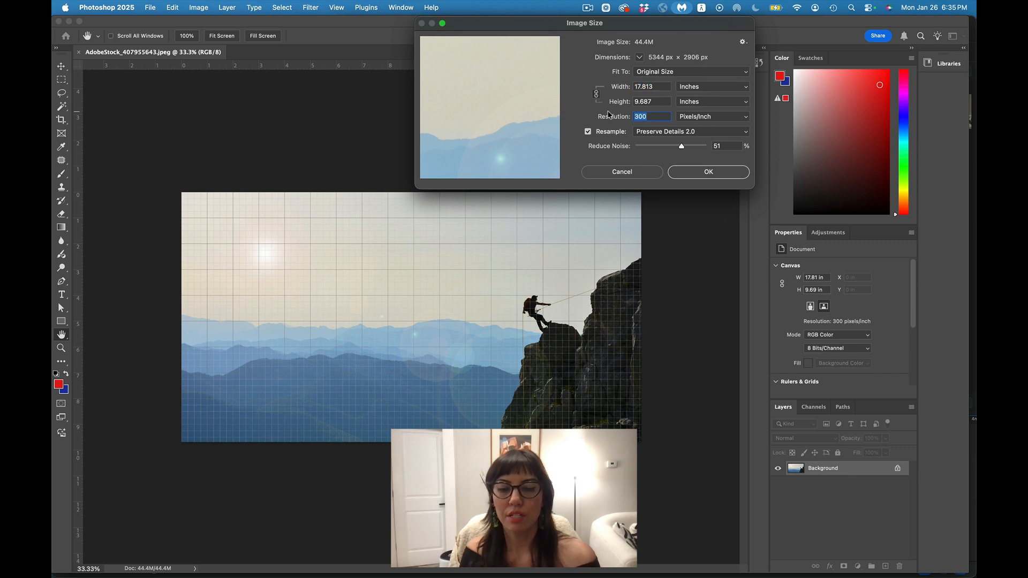
text(72)
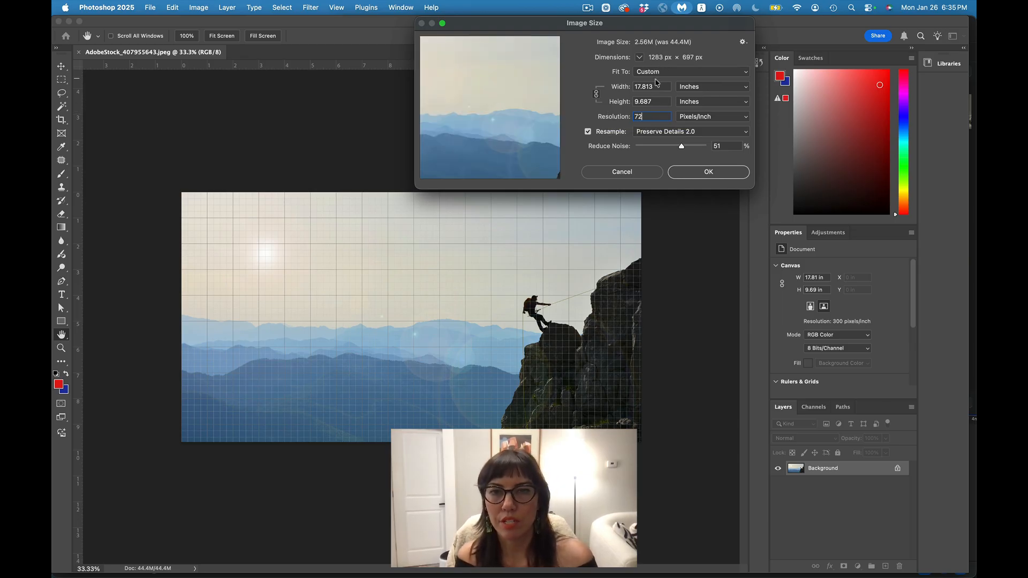
double_click(644, 86)
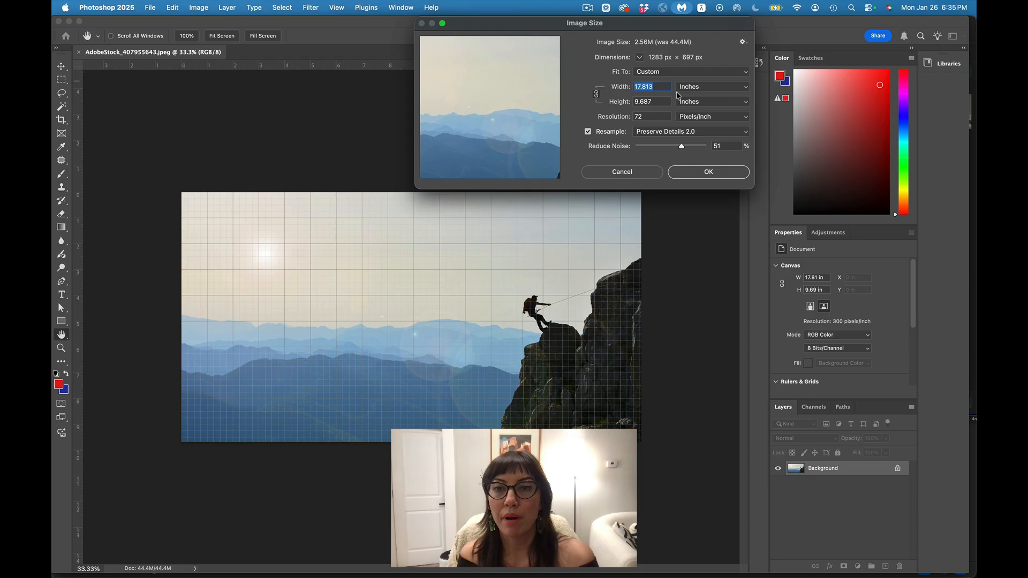
text(16)
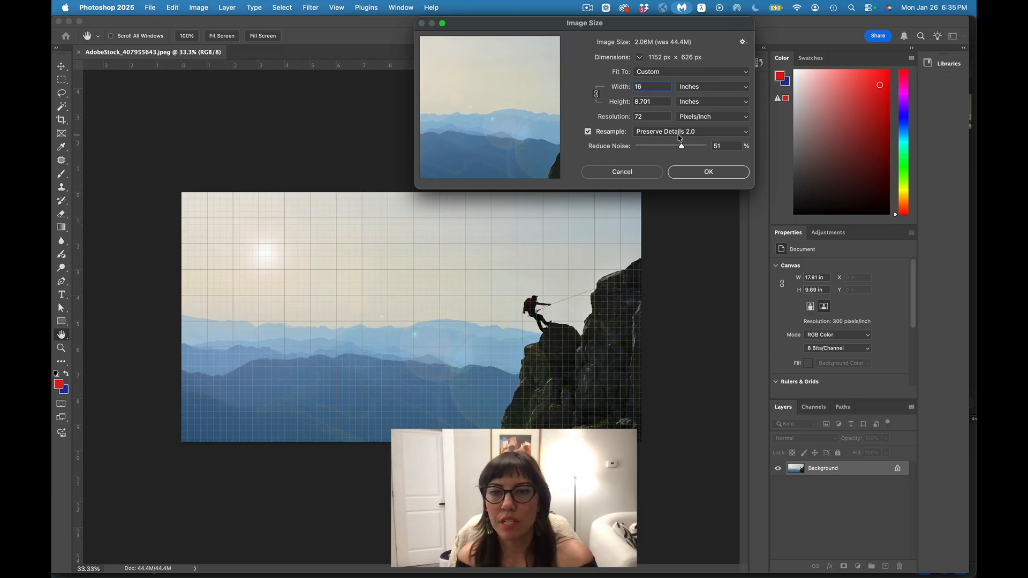
click(704, 174)
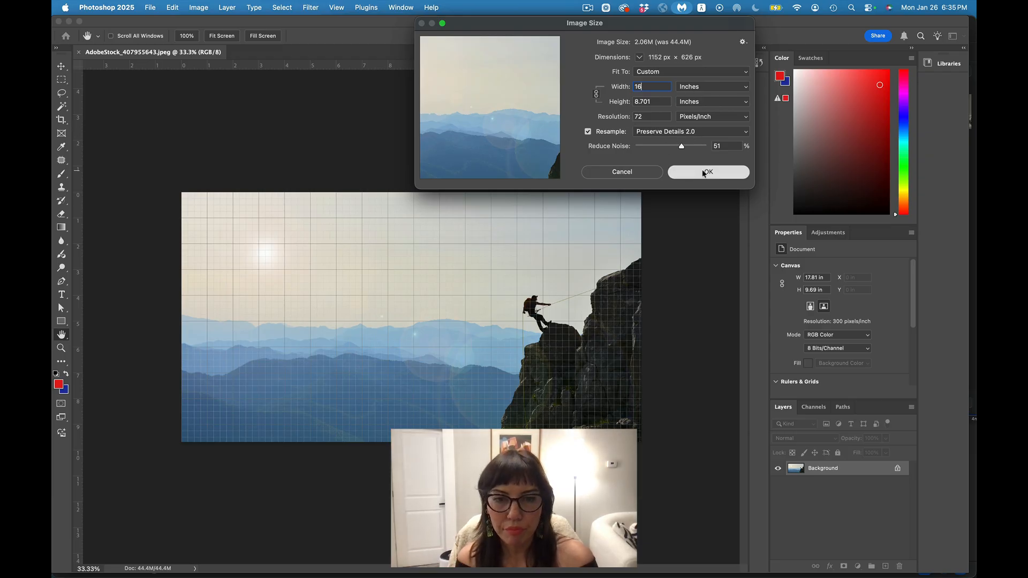
Examine the resized image at 300% magnification, returning the view to 100%
key(super+equal)
key(super+equal)
key(super+equal)
key(super+equal)
key(super+equal)
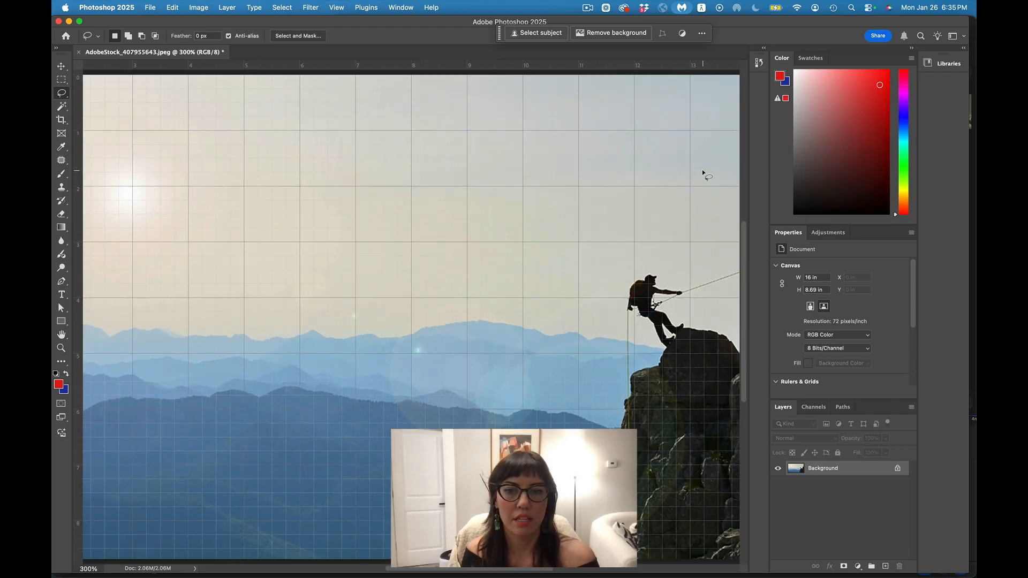
key(super+minus)
key(super+minus)
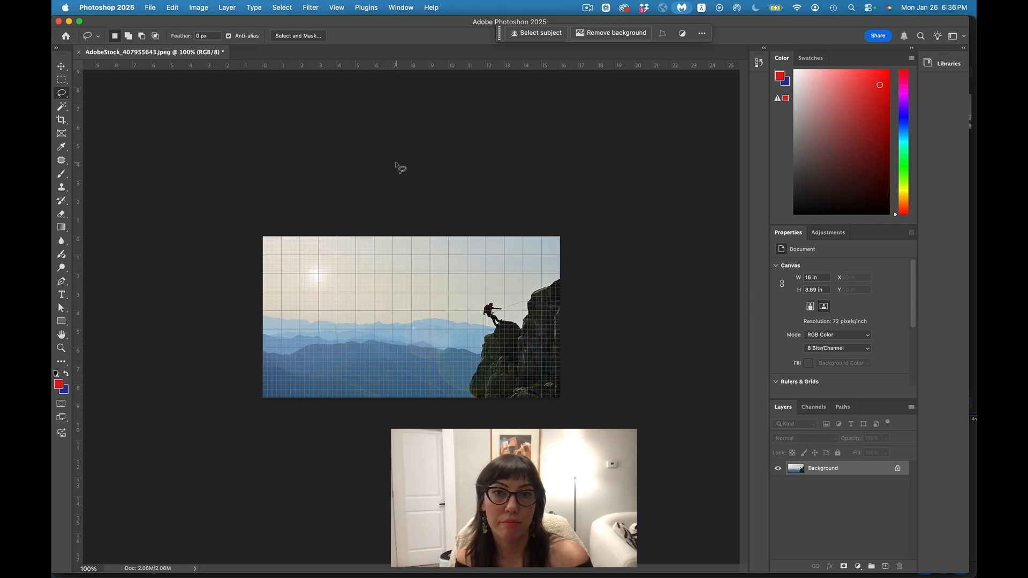
Reduce the canvas width to 10 inches with the anchor at the centre, accepting the clipping
click(199, 8)
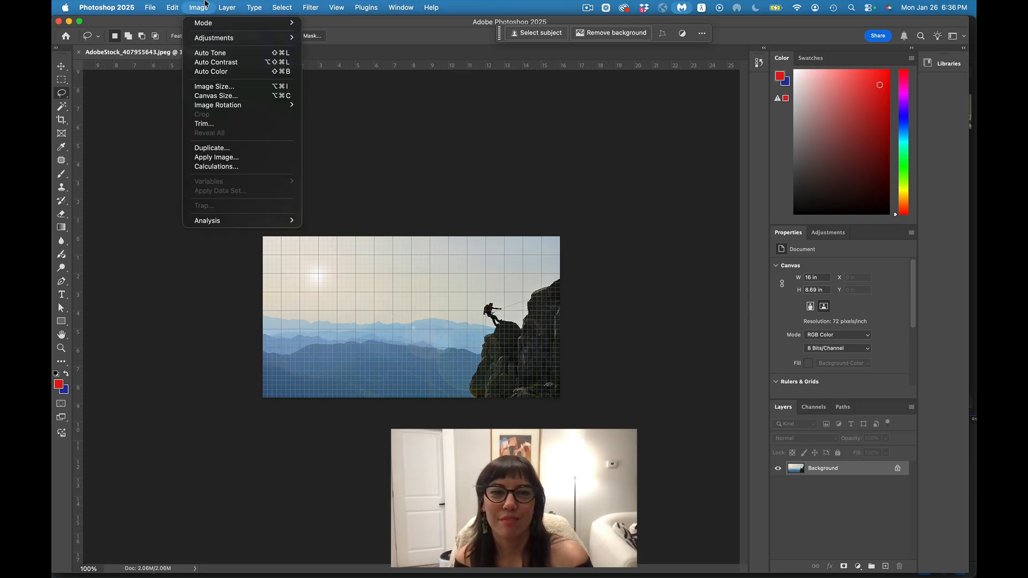
click(206, 4)
click(206, 8)
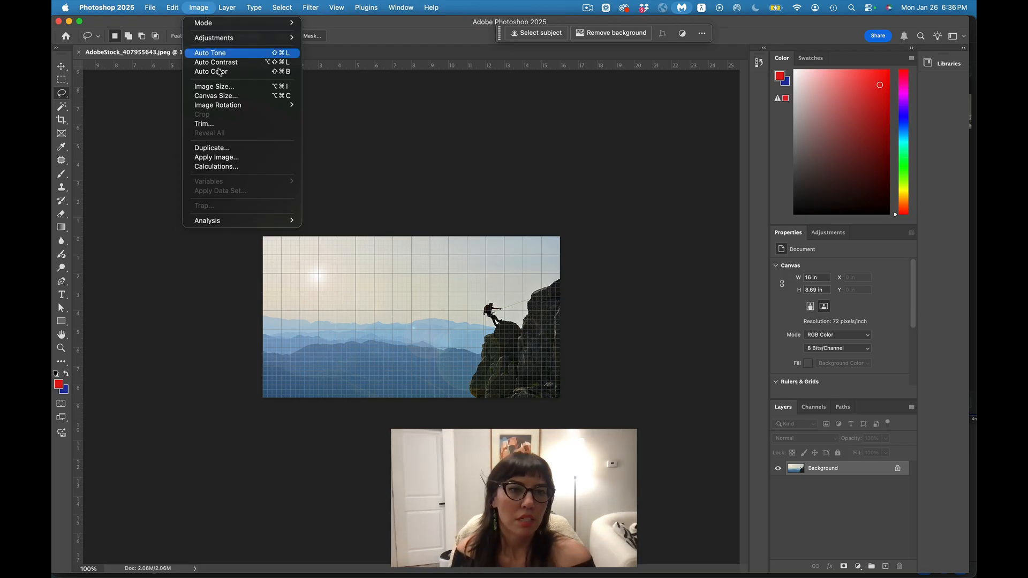
click(216, 96)
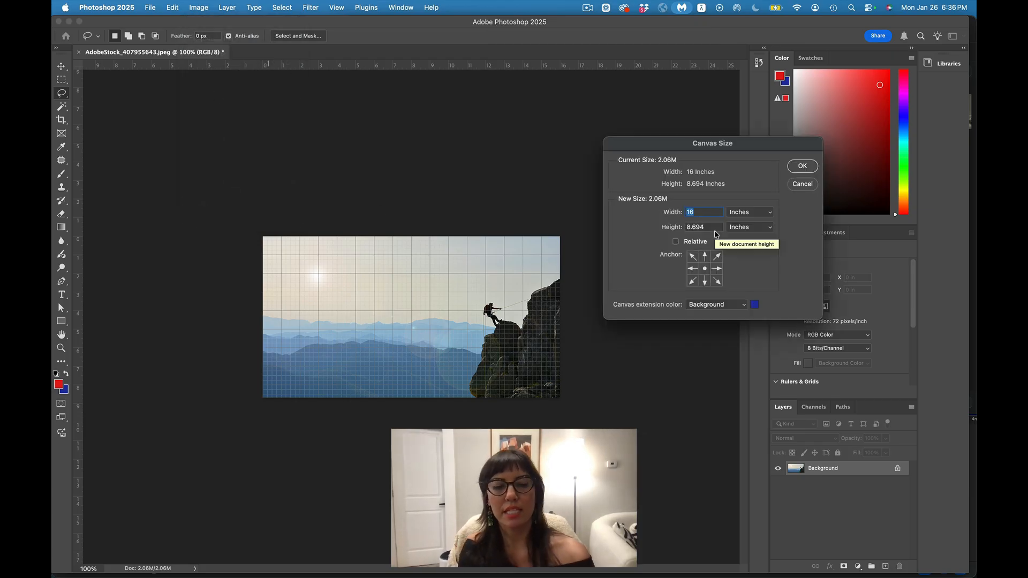
text(10)
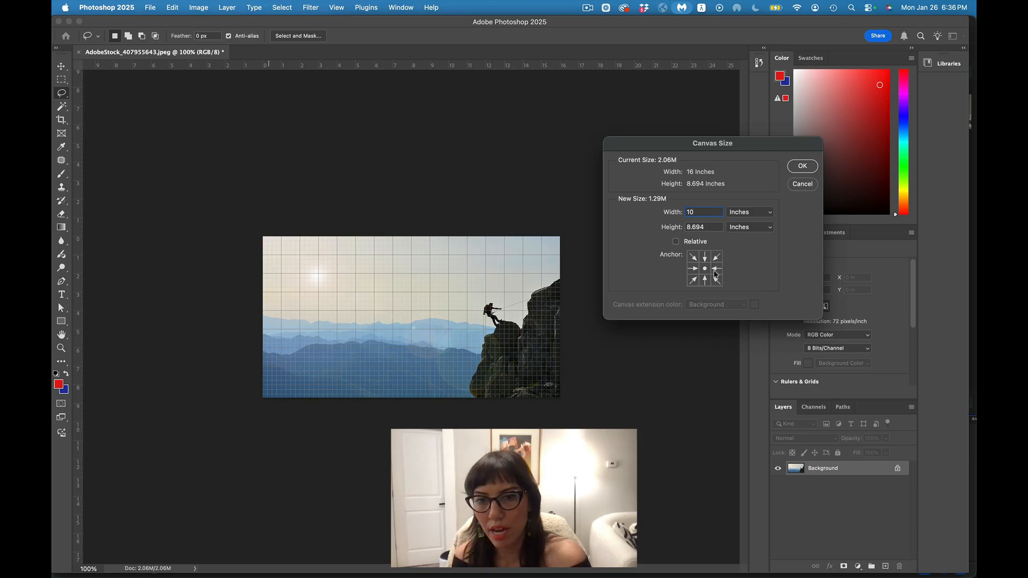
click(694, 269)
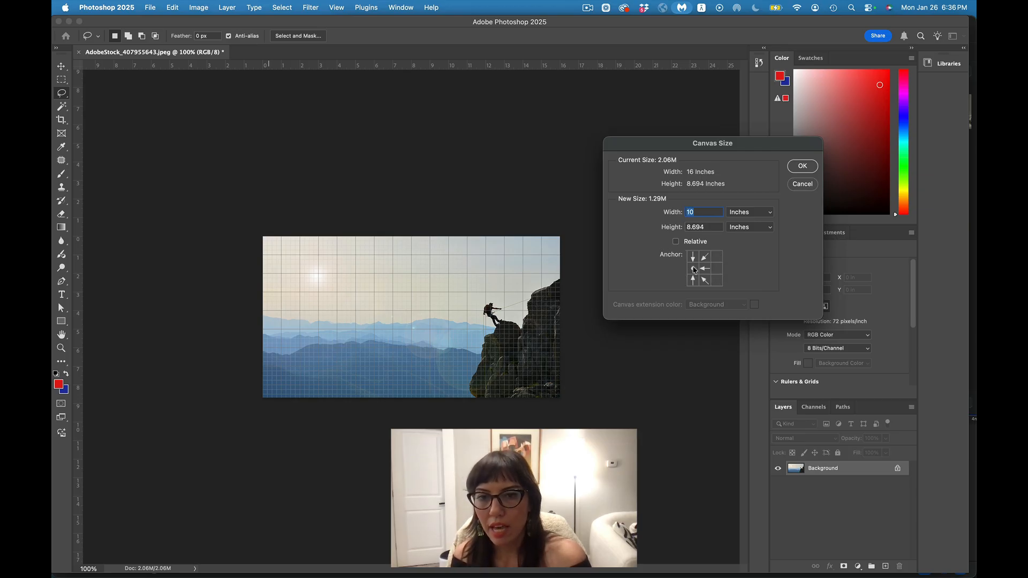
click(717, 270)
click(693, 257)
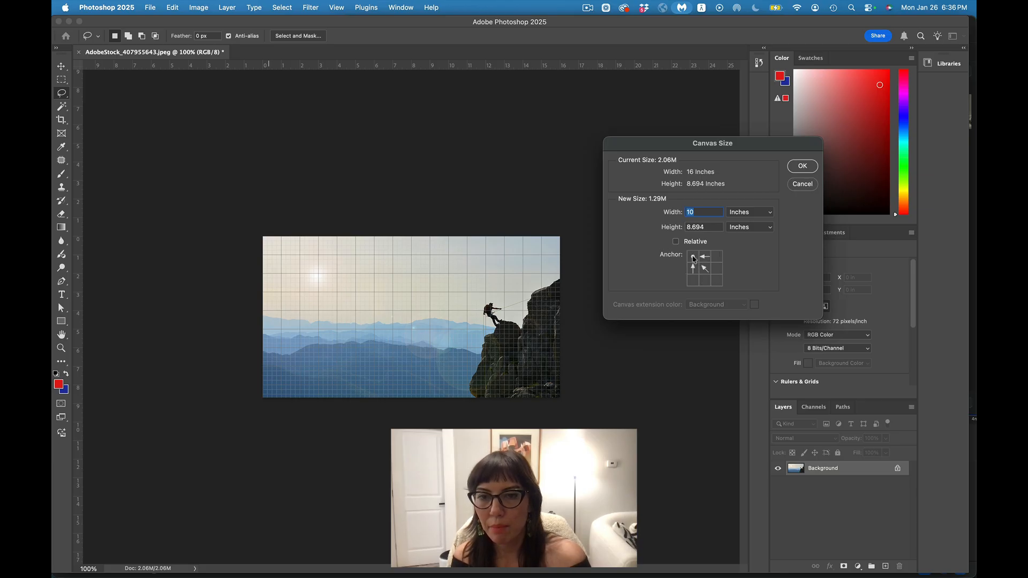
click(706, 269)
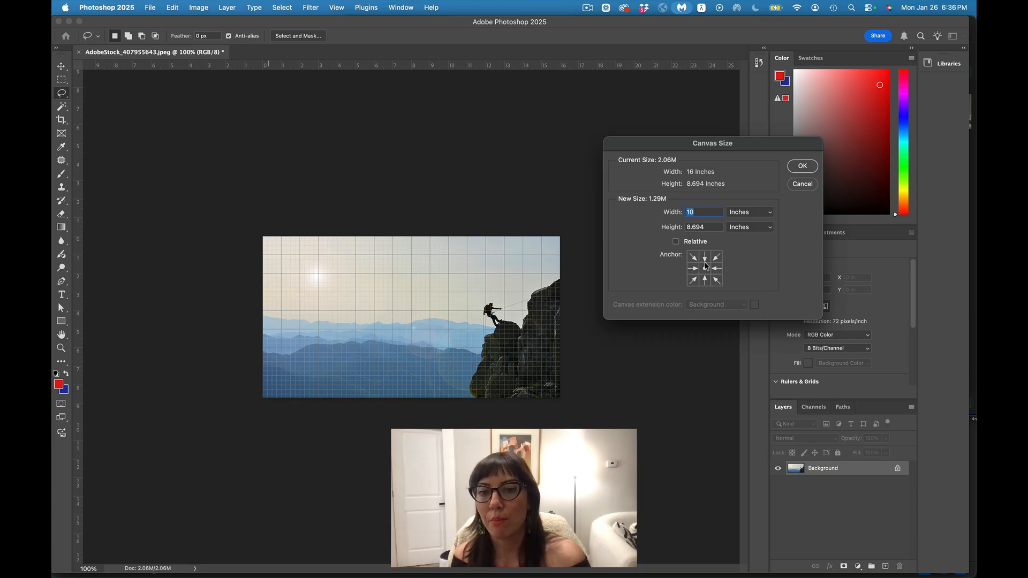
click(802, 167)
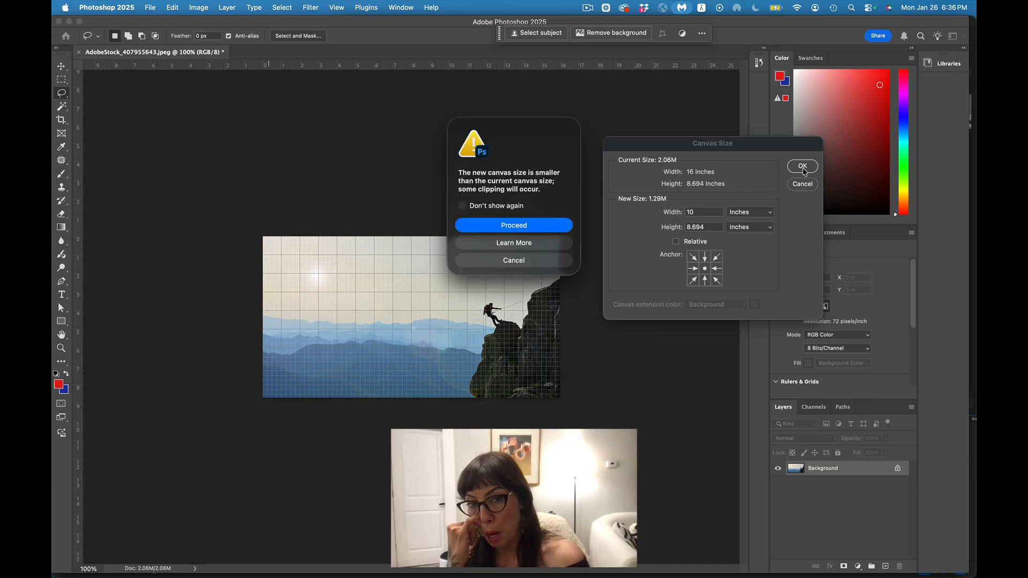
click(543, 225)
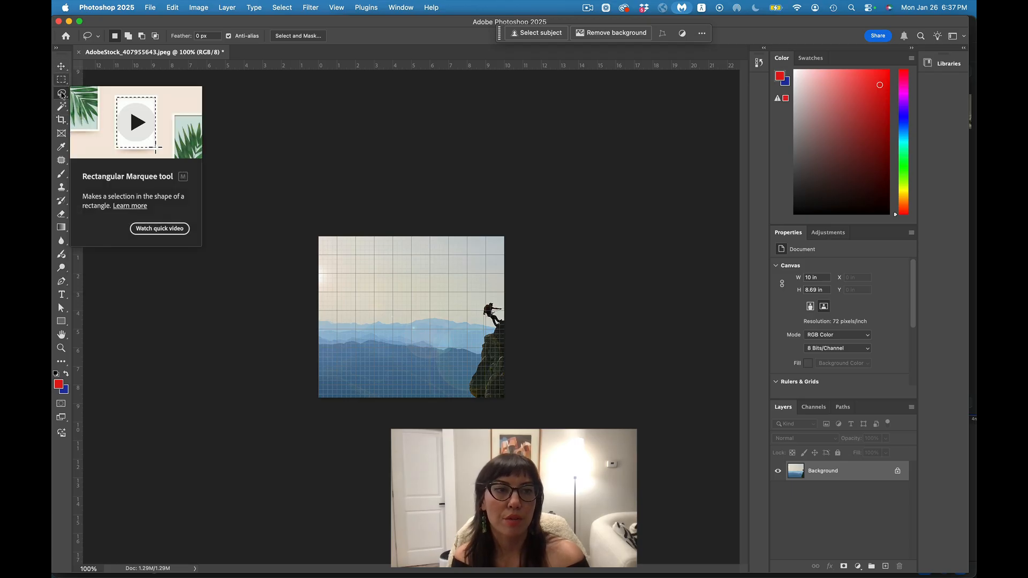
Crop the image by W x H x Resolution to 6 x 6 in at 72 px/in, keeping the climber inside the frame
click(62, 127)
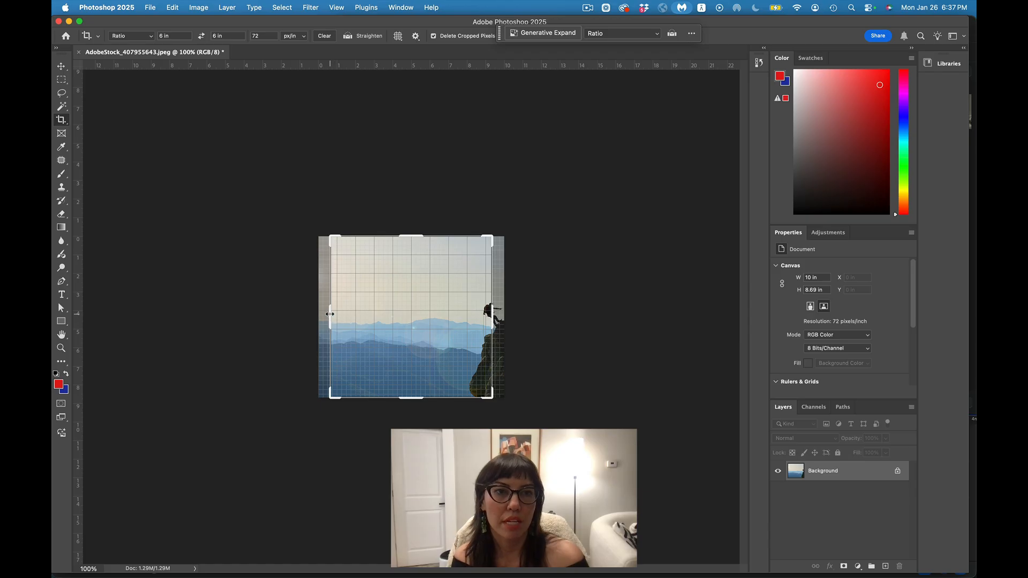
click(170, 35)
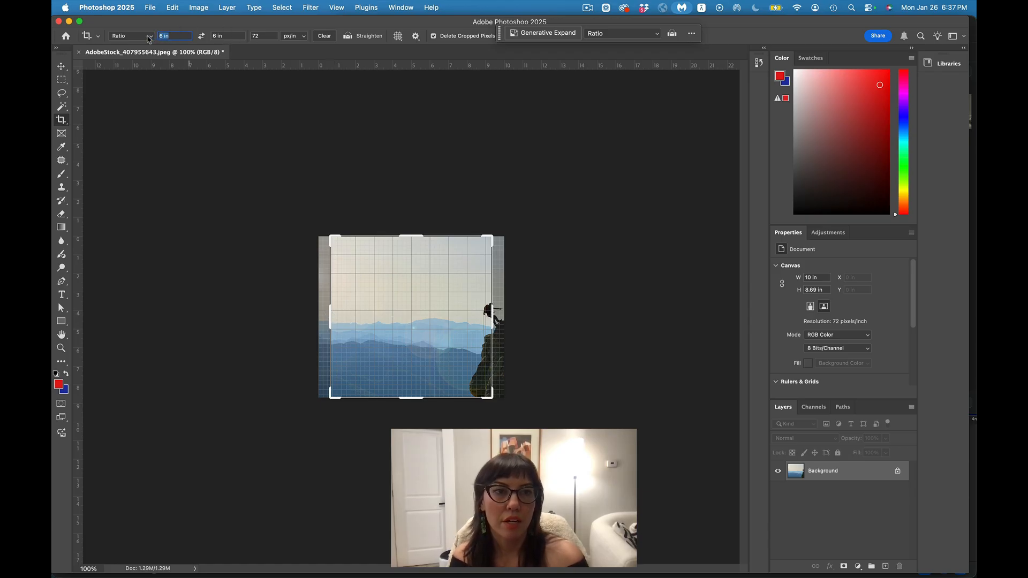
click(149, 37)
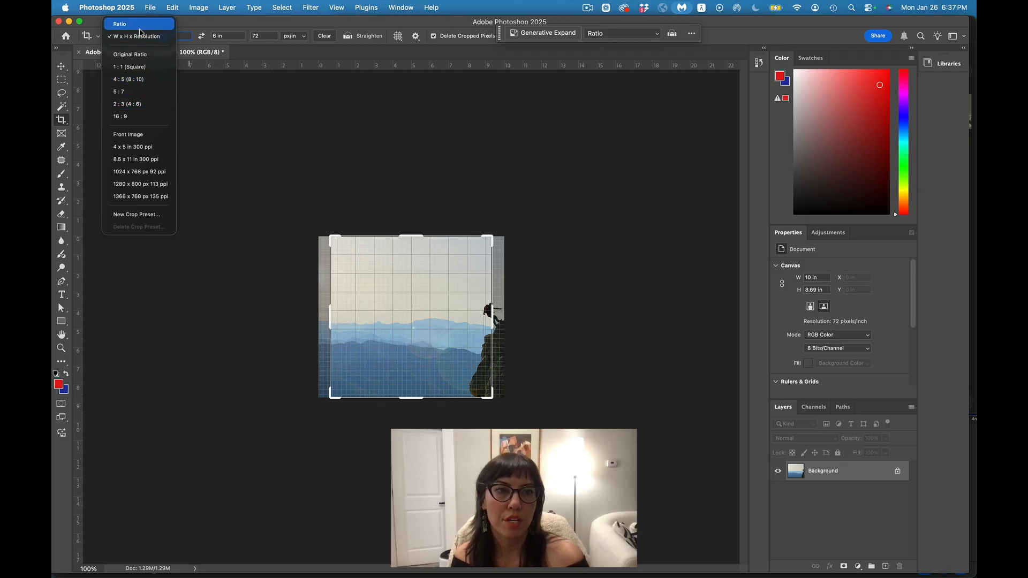
click(139, 35)
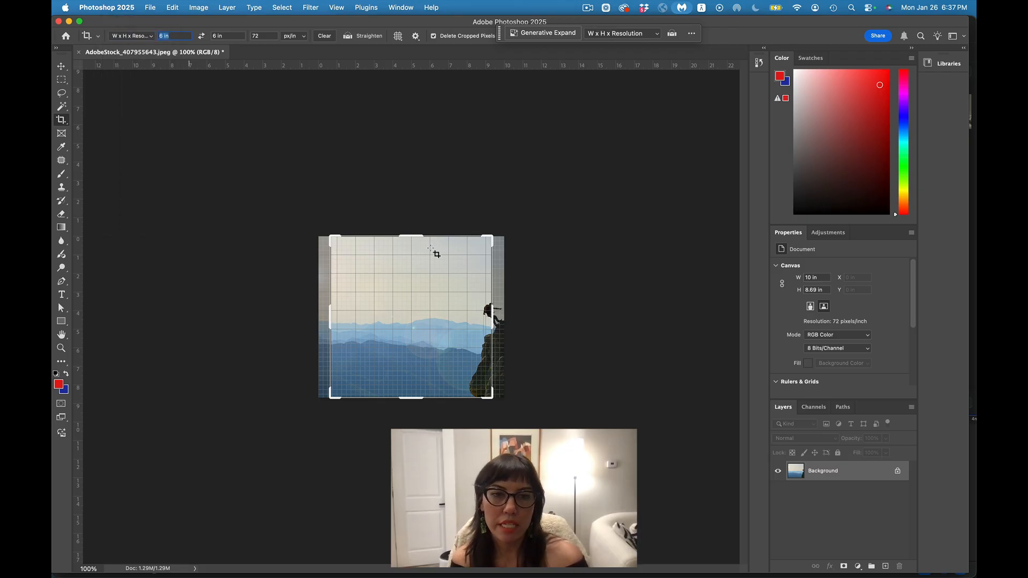
mouse_move(492, 237)
mouse_down()
mouse_move(449, 282)
mouse_move(507, 221)
mouse_move(490, 245)
mouse_up()
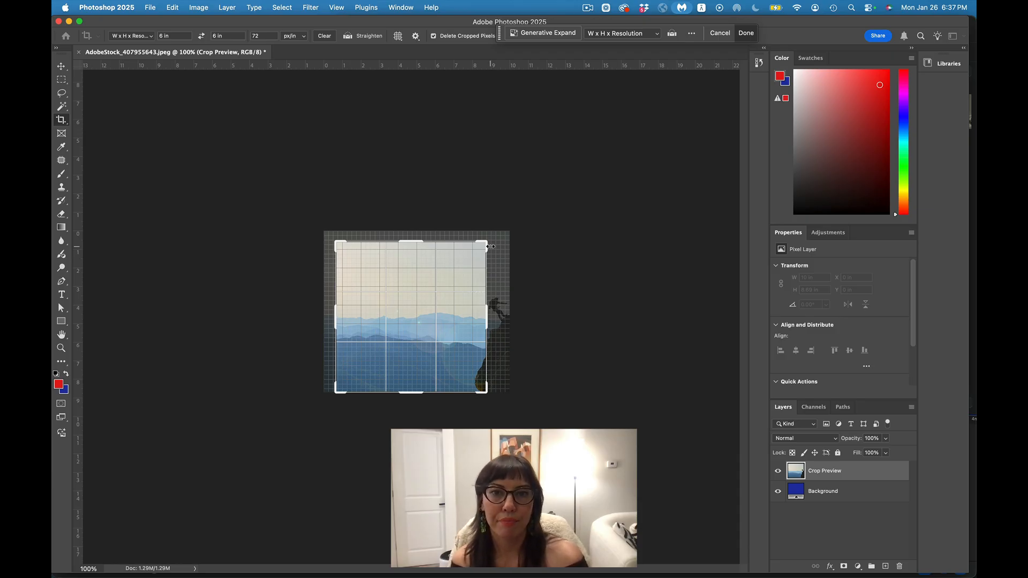
drag(458, 332, 449, 327)
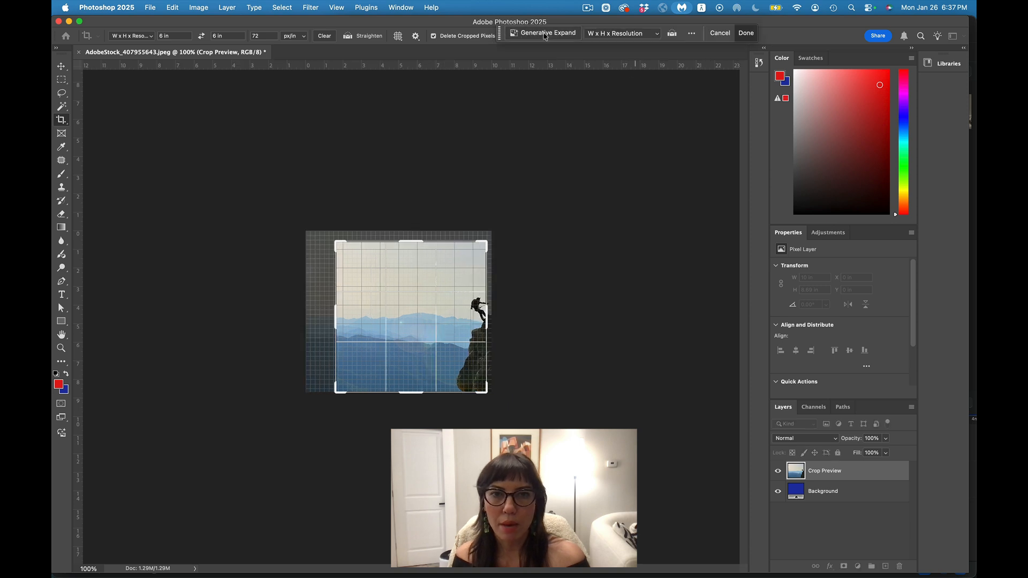
drag(498, 29, 477, 75)
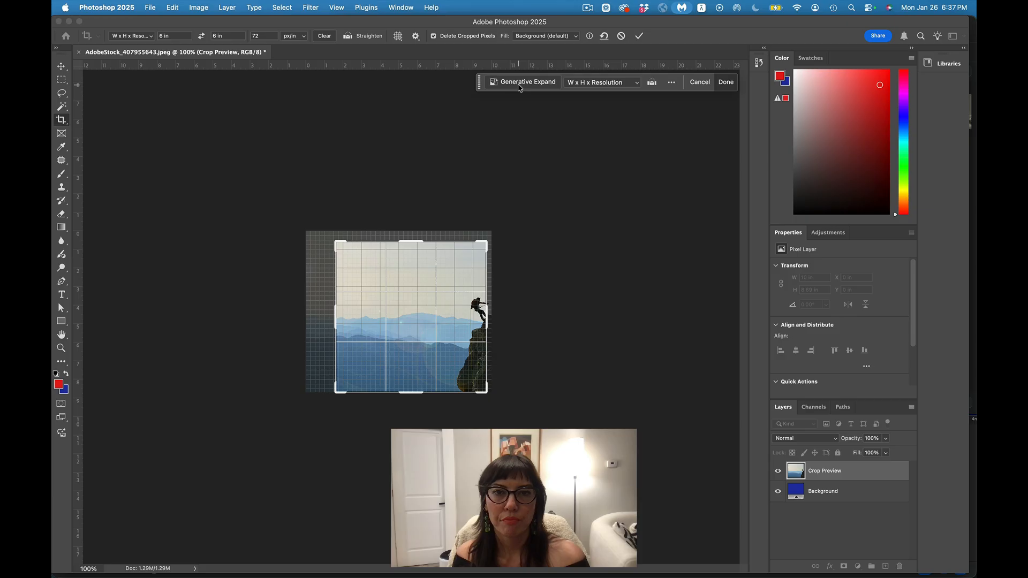
click(500, 85)
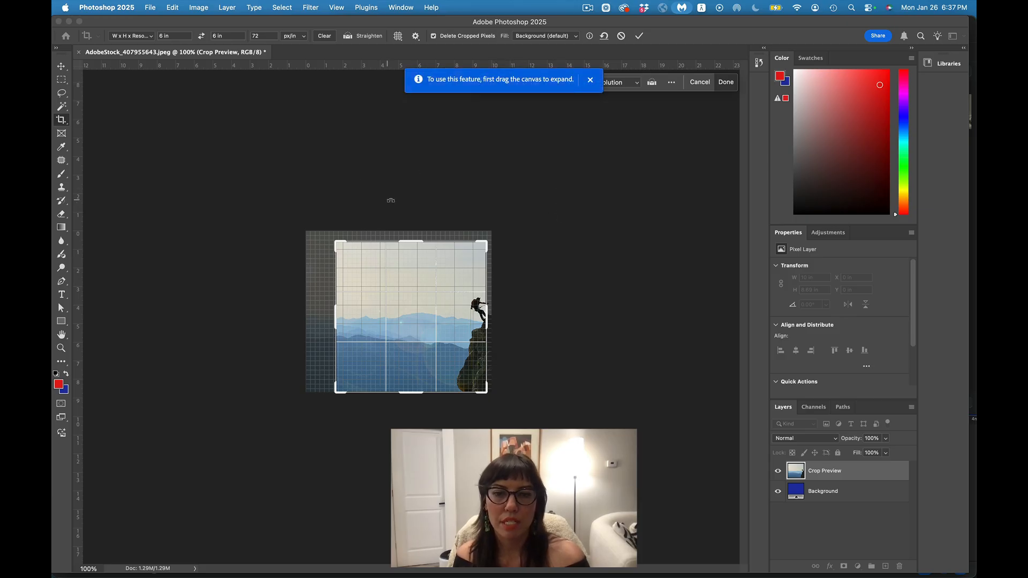
click(726, 82)
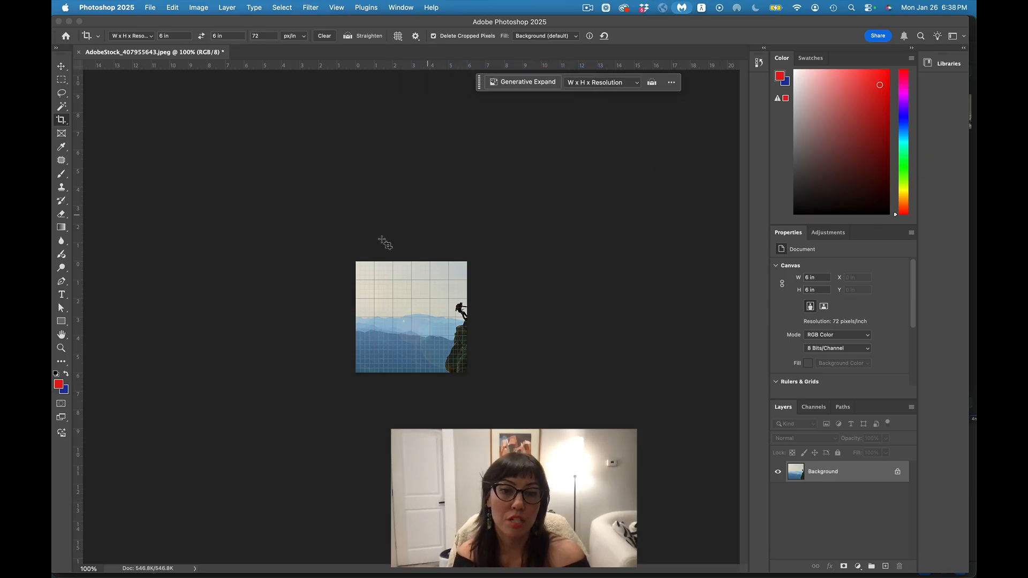
Extend the crop frame beyond the photo's left edge and apply it, filling the added area with the background colour
click(60, 121)
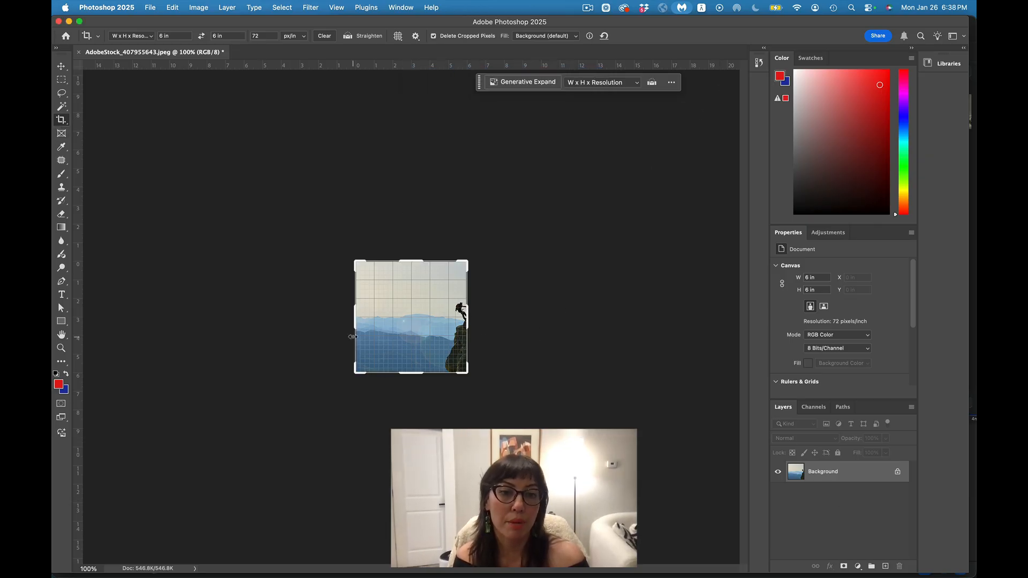
drag(353, 317, 287, 316)
key(Return)
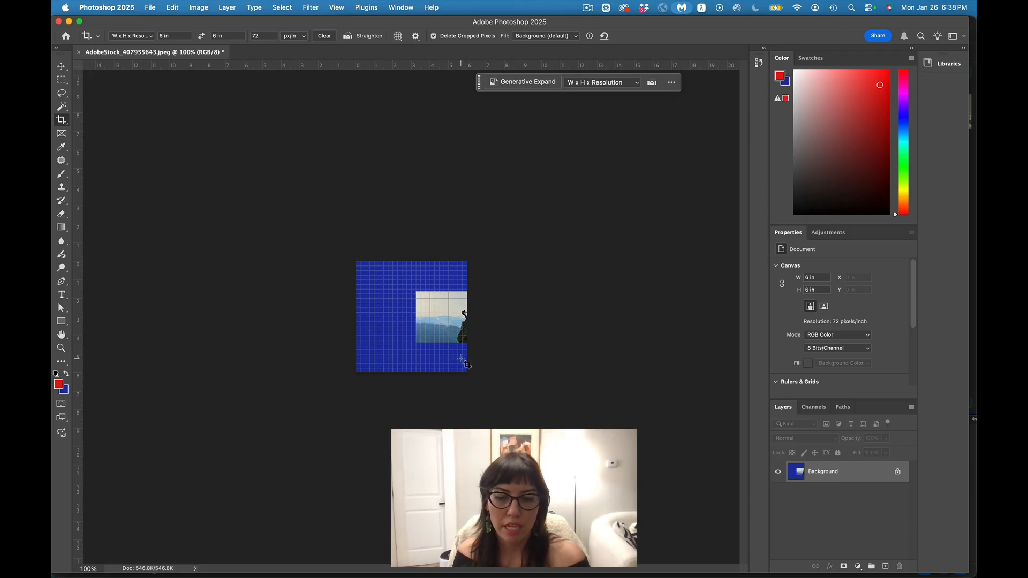
Lasso a freehand area around the blue mountains beside the cliff and copy the selection
key(super+equal)
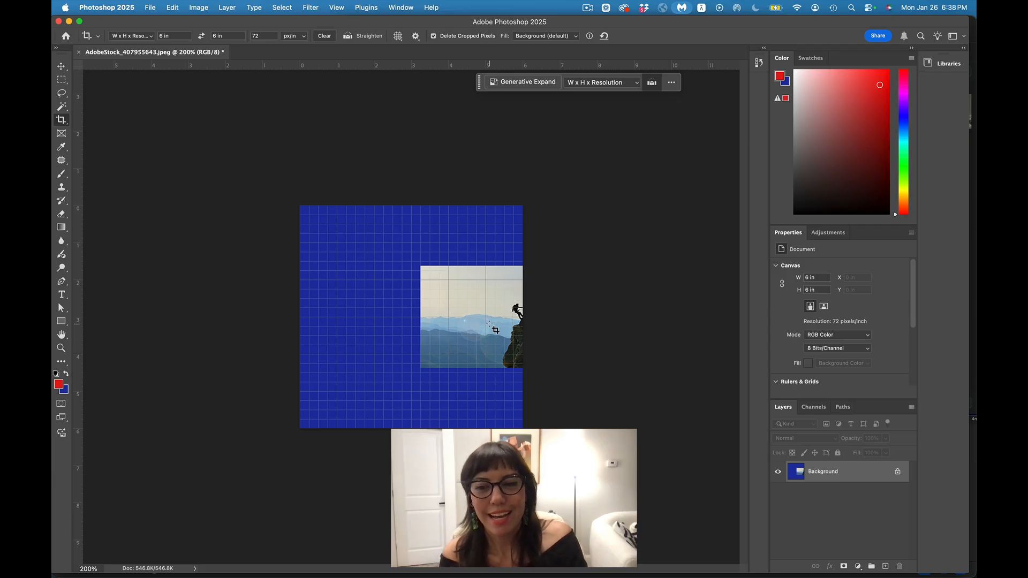
click(62, 93)
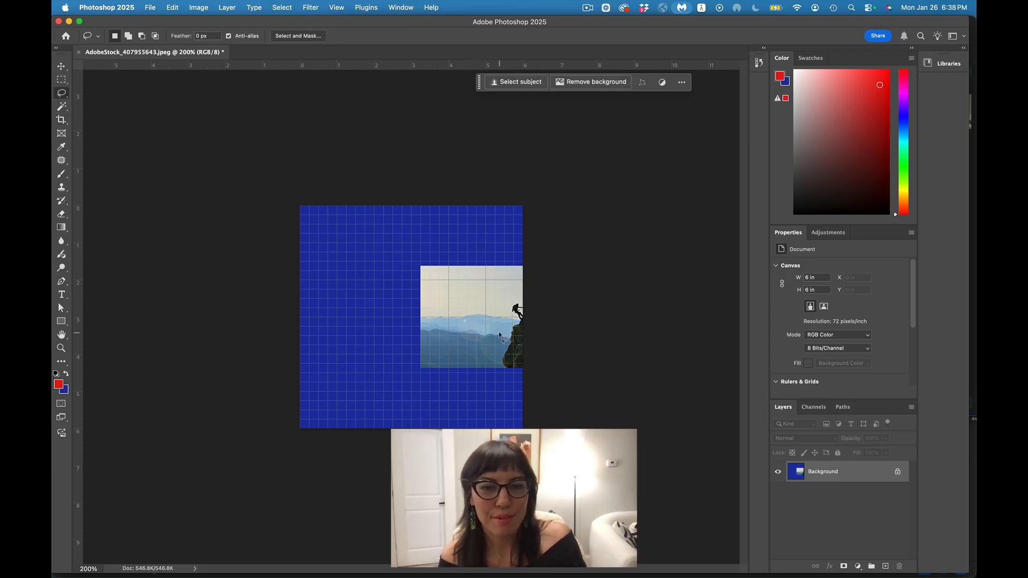
mouse_move(500, 368)
mouse_down()
mouse_move(510, 330)
mouse_move(441, 295)
mouse_move(421, 317)
mouse_move(419, 369)
mouse_move(495, 377)
mouse_up()
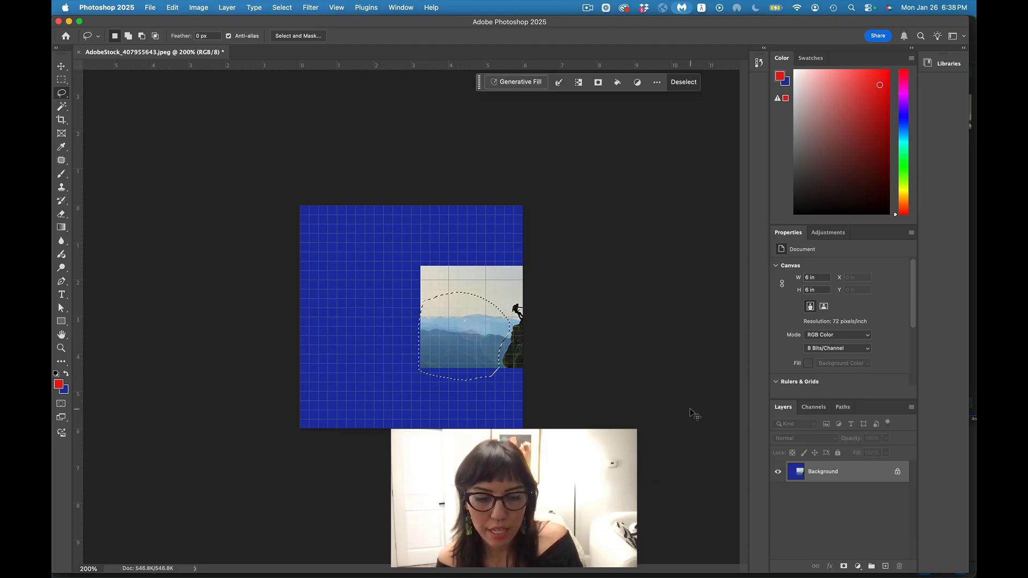
key(super+f)
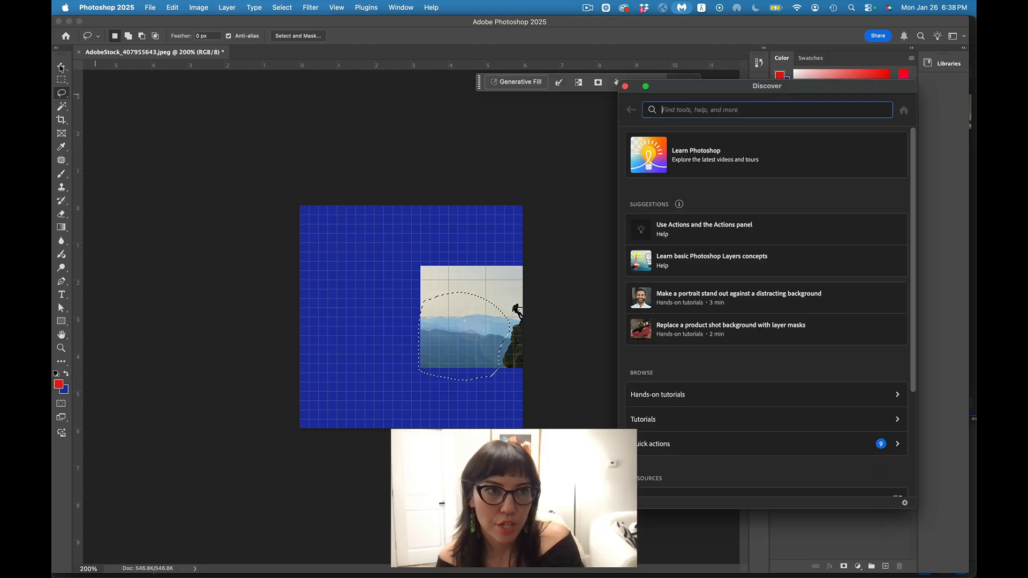
click(624, 86)
click(175, 4)
click(182, 78)
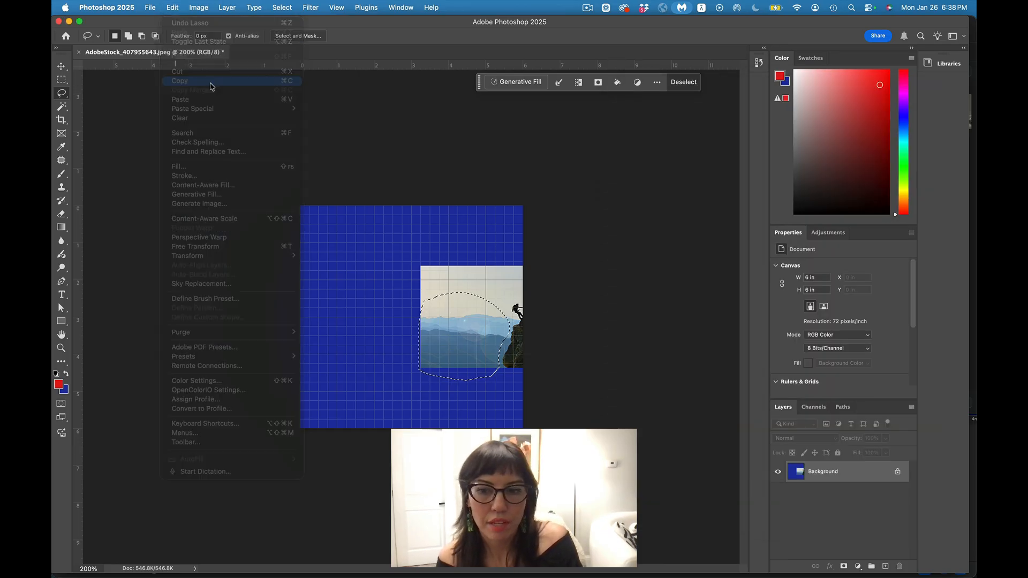
Paste the copied mountains as a new layer and move it left to about X 1.8 in, overlapping the photo's left edge
click(172, 7)
click(182, 99)
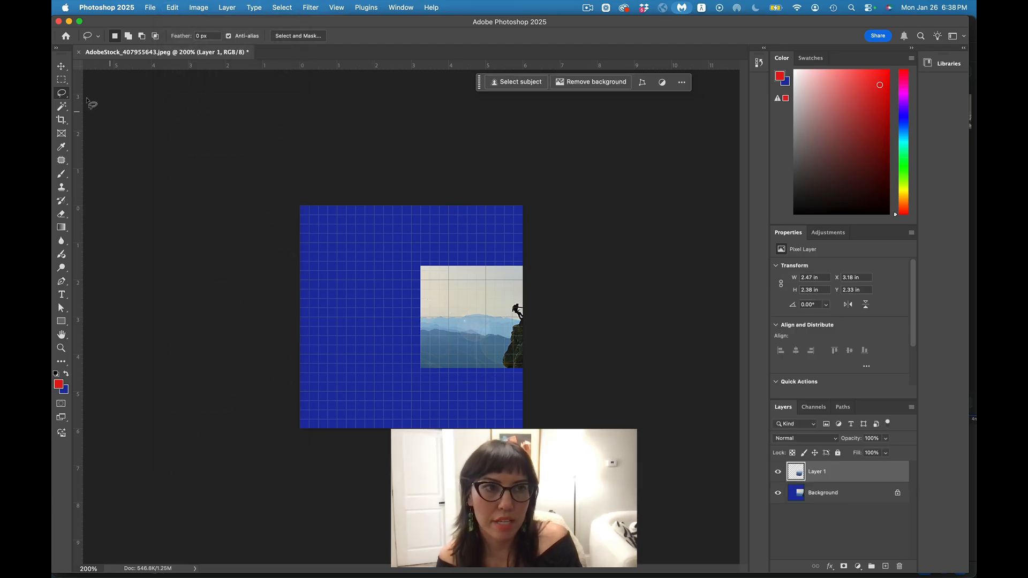
click(61, 65)
drag(502, 336, 452, 336)
Duplicate the pasted mountain piece further left so the copy starts at the canvas's left edge, overlapping the first piece
key(super+t)
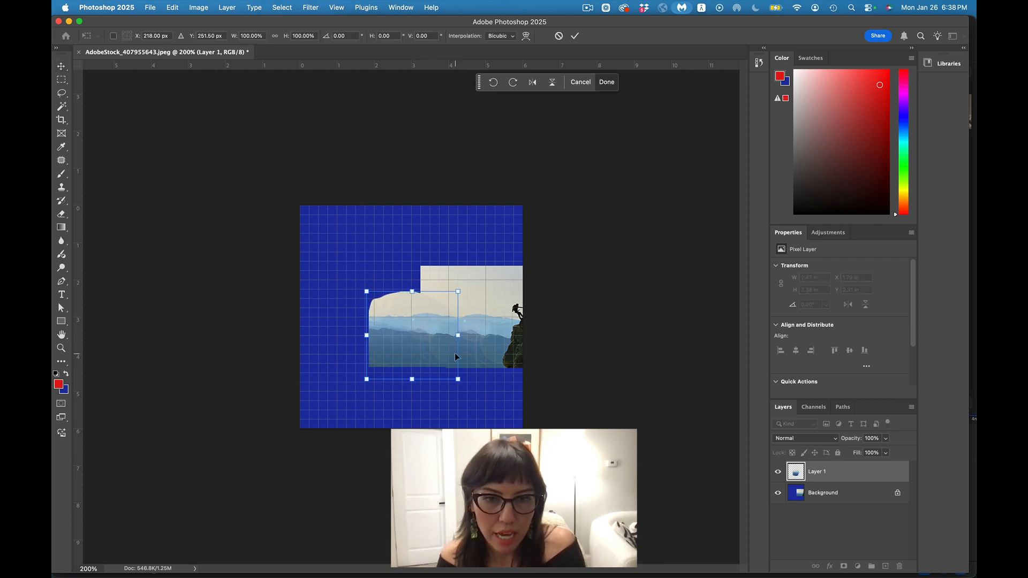
key(Return)
drag(396, 337, 328, 340)
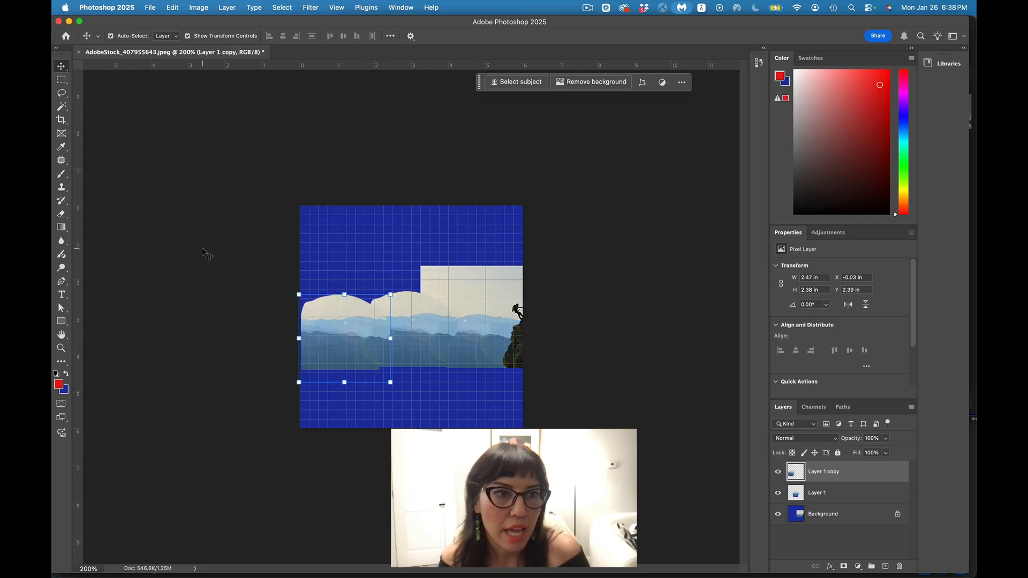
Take the Clone Stamp tool and try to sample the mountains beside the cliff on the Background layer as the source
click(62, 188)
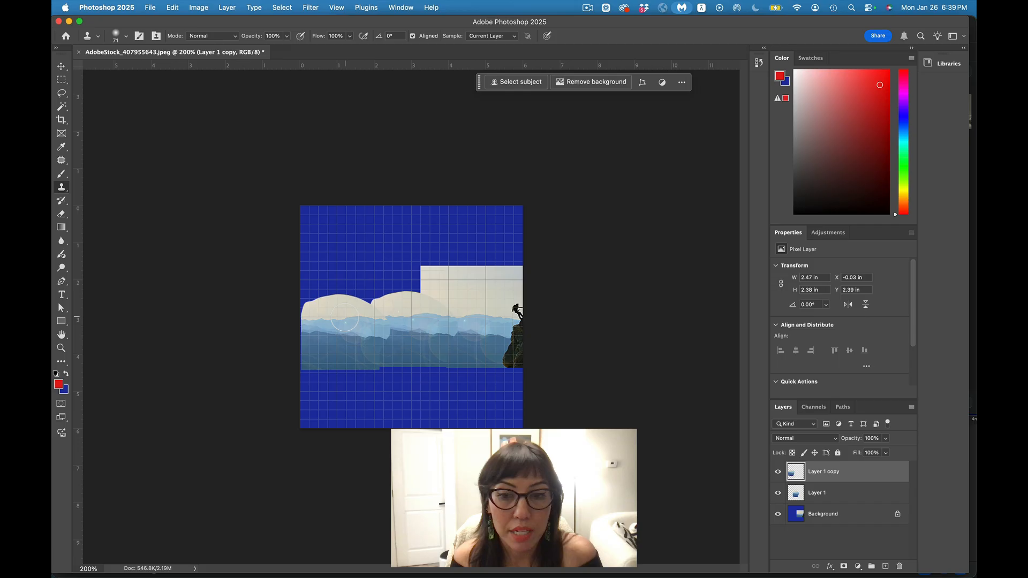
key(super+equal)
key(super+equal)
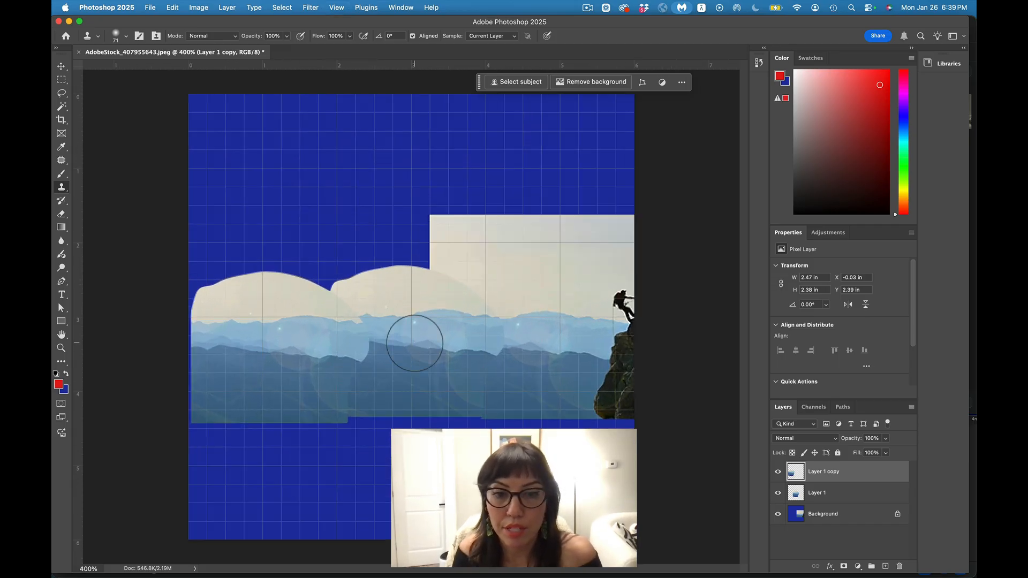
click(808, 522)
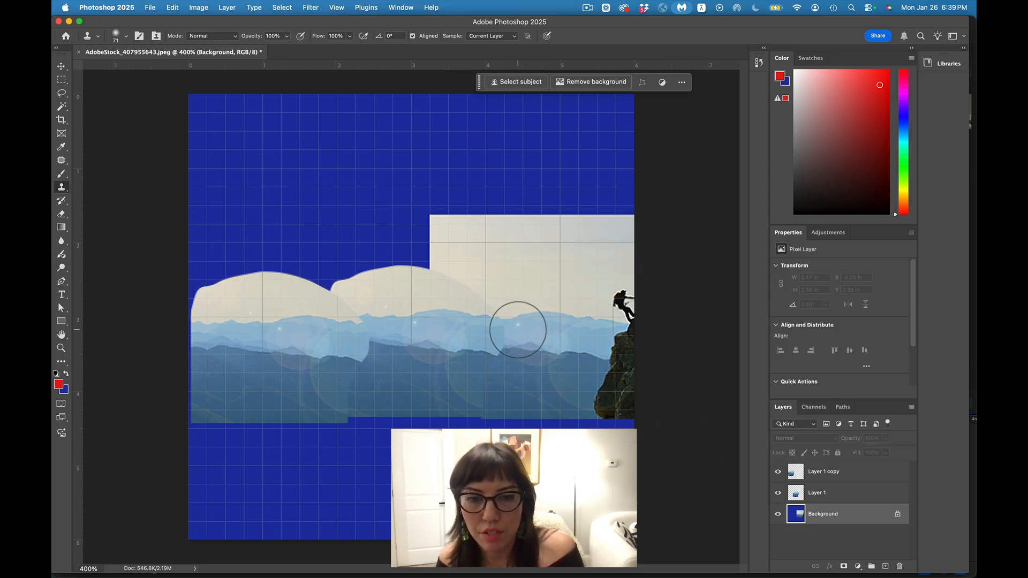
alt+click(540, 342)
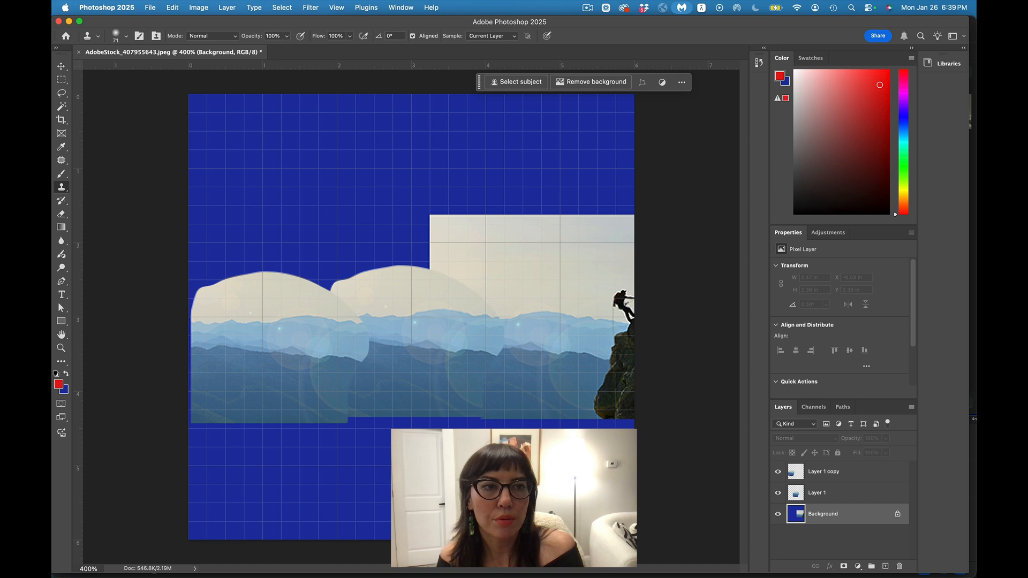
Examine the Clone Stamp's brush size, hardness and preset options
click(126, 36)
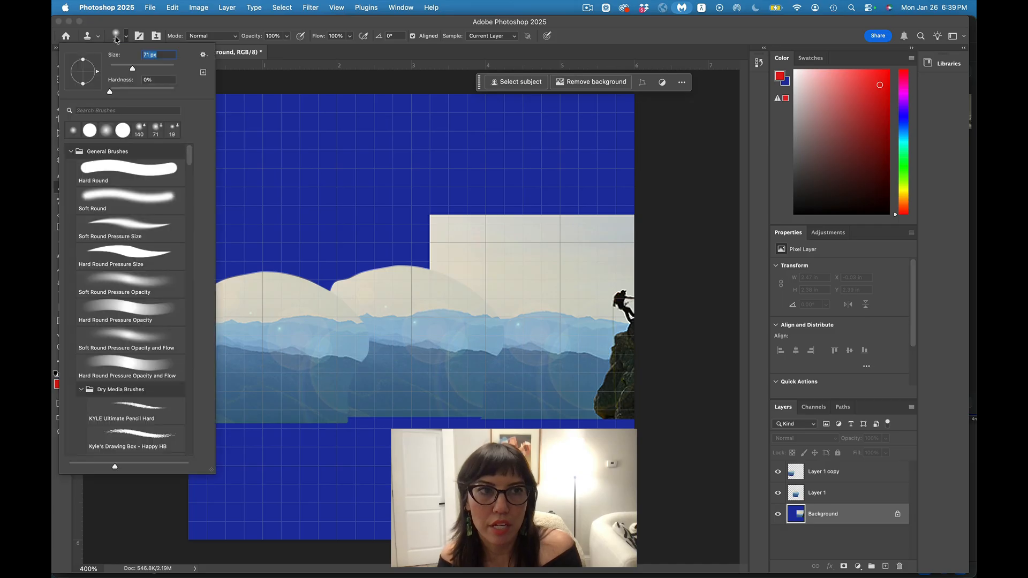
click(114, 36)
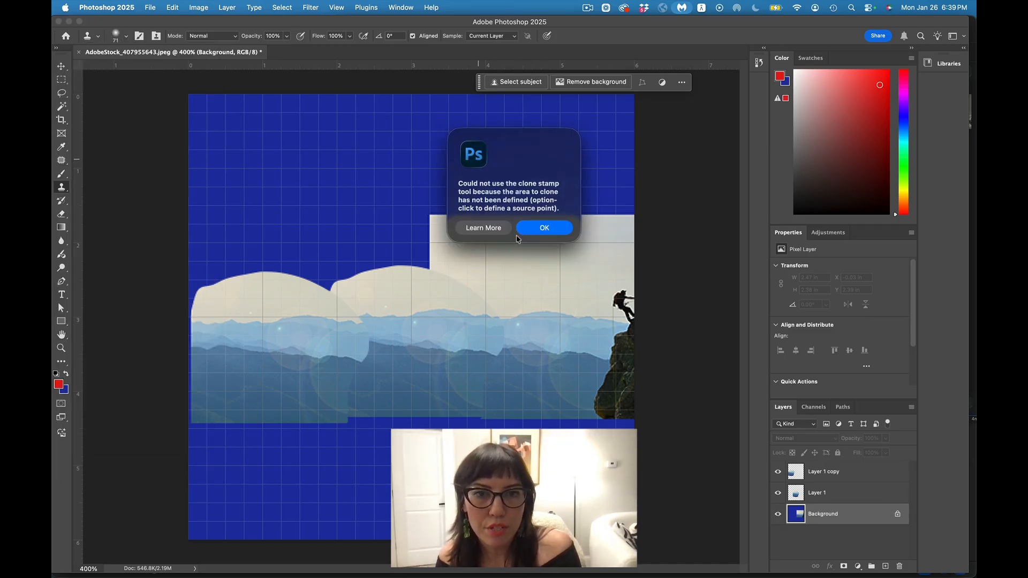
click(544, 227)
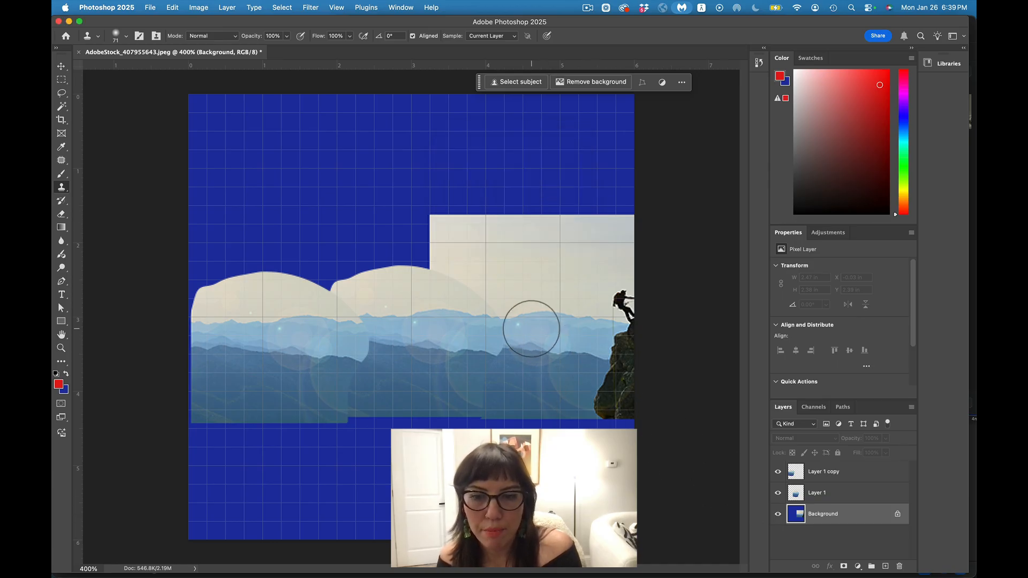
On Layer 1, clone sky and mountain texture along the horizon between the pasted piece and the cliff
click(819, 497)
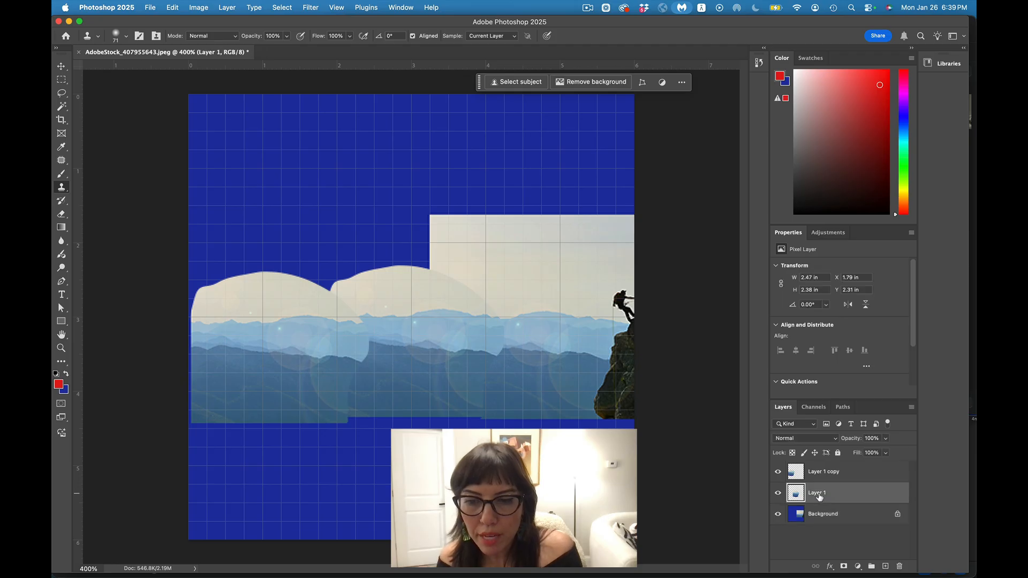
click(777, 493)
click(777, 493)
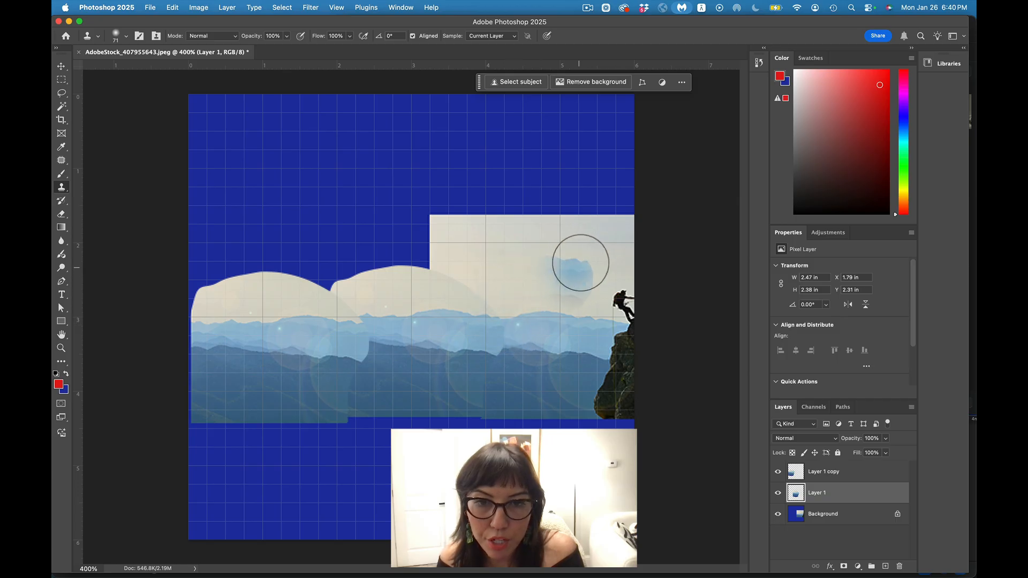
click(527, 326)
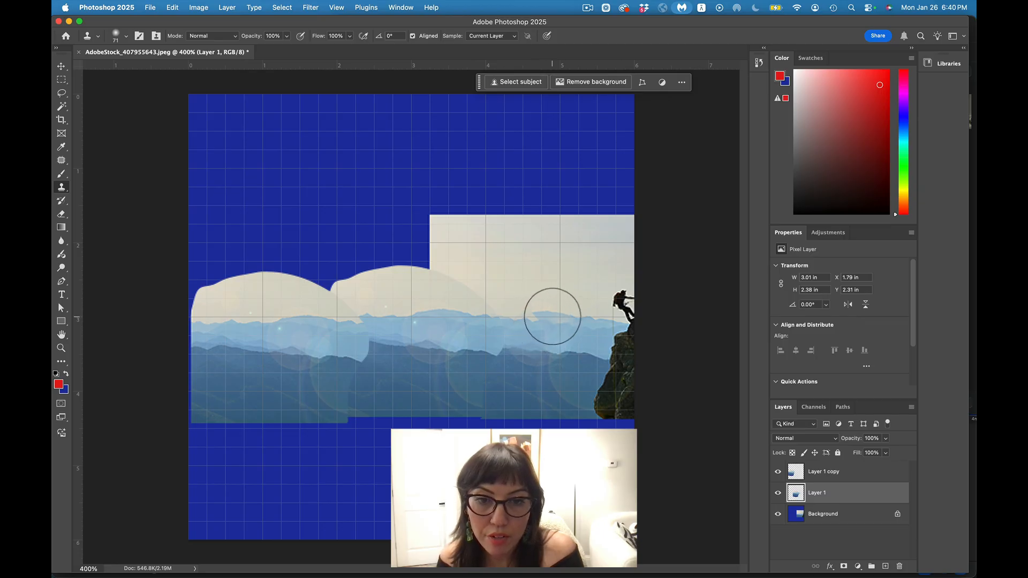
click(545, 308)
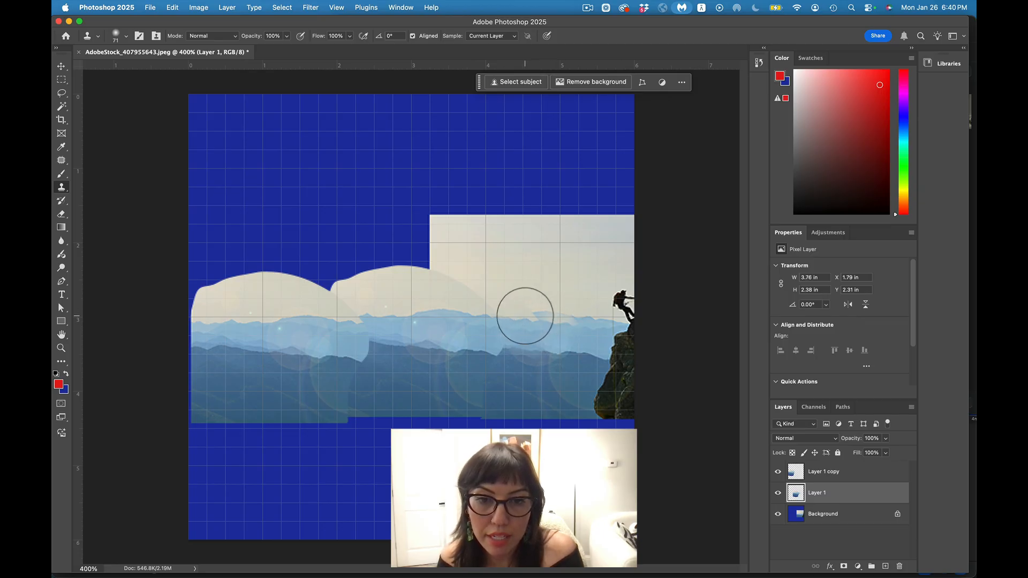
click(579, 322)
click(599, 322)
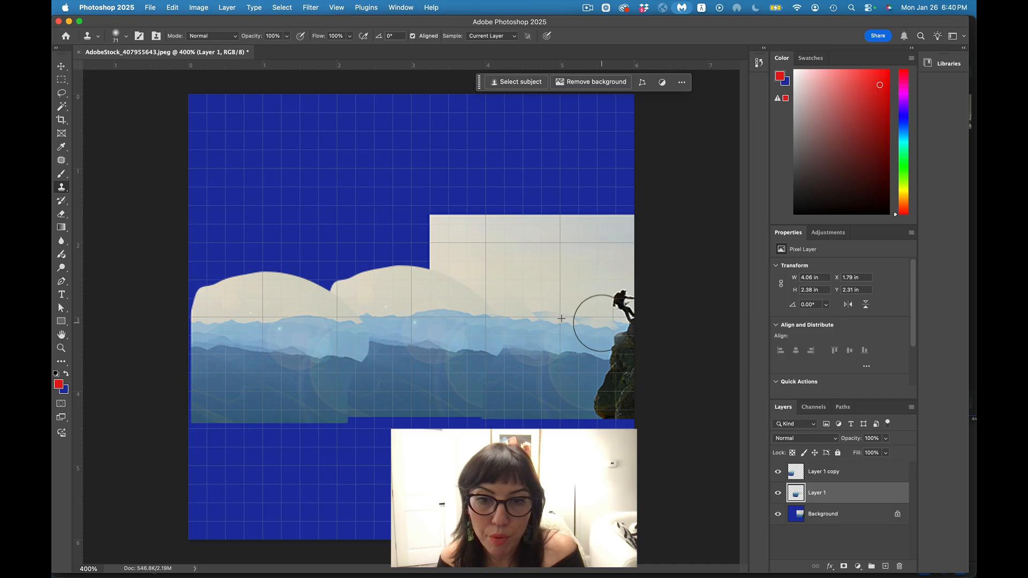
Clone the mountain ridge across the seams of the pasted pieces and toward the climber, undoing the last stroke
drag(523, 319, 243, 320)
drag(432, 323, 540, 303)
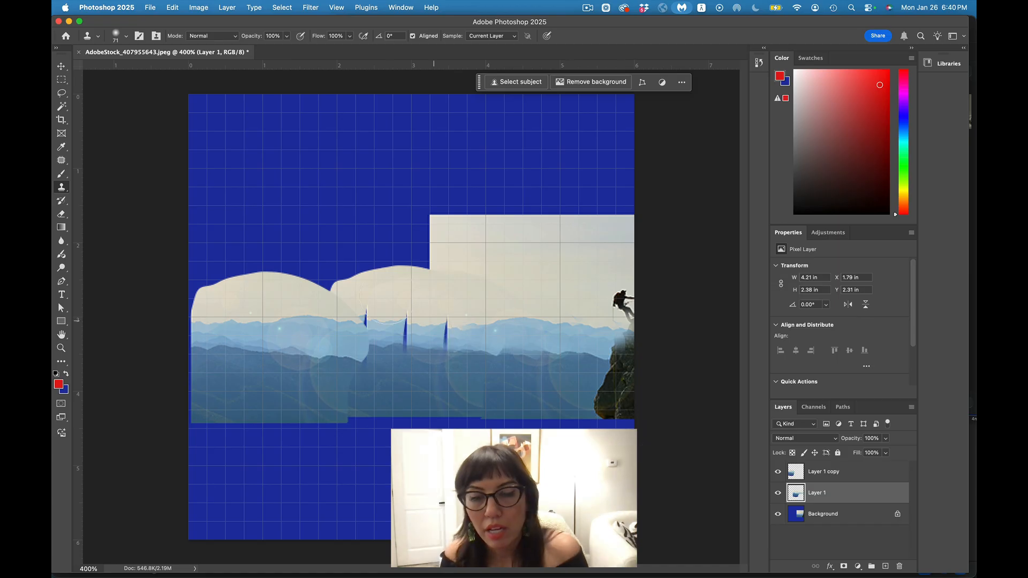
click(438, 355)
key(super+z)
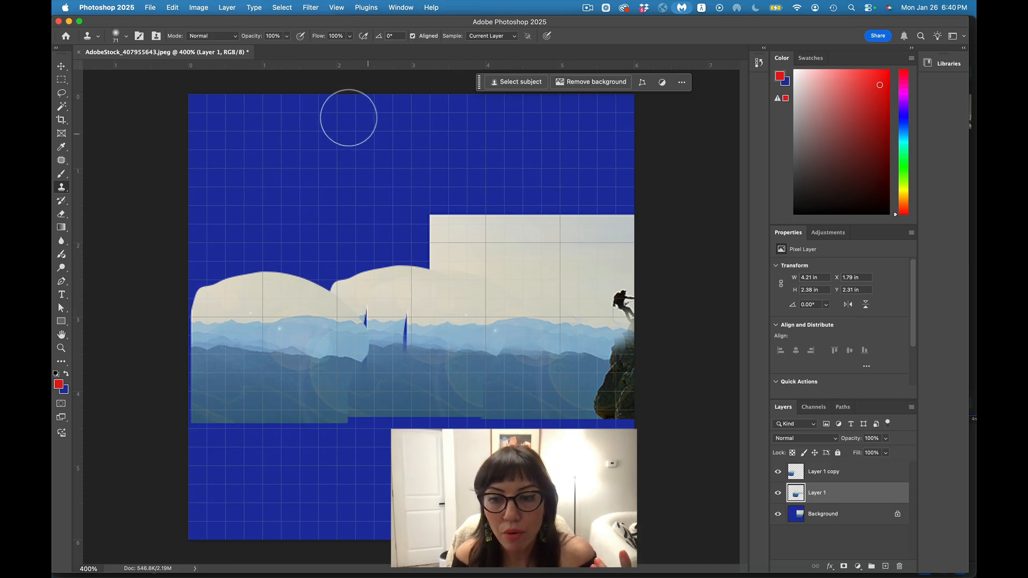
click(849, 516)
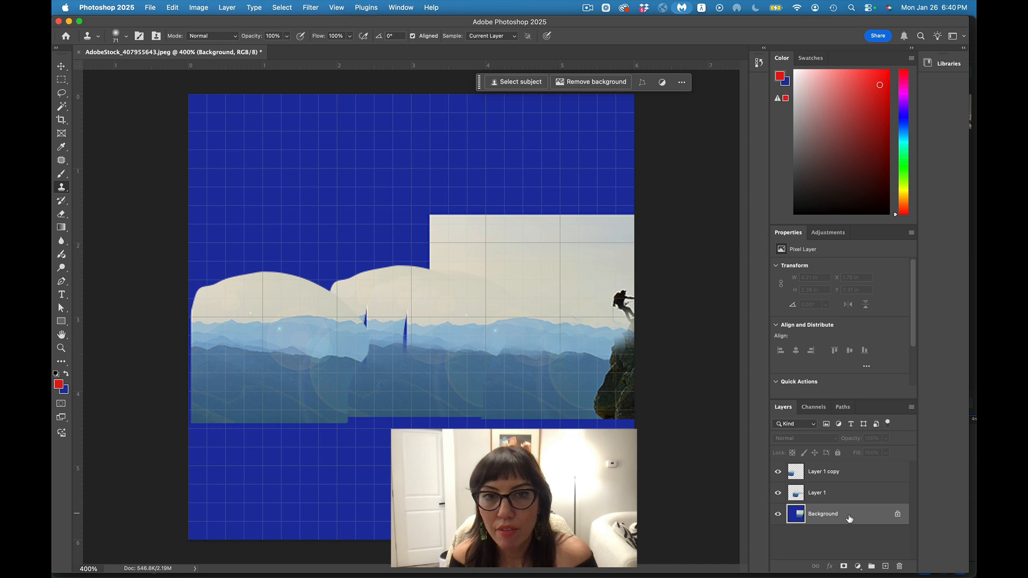
click(833, 479)
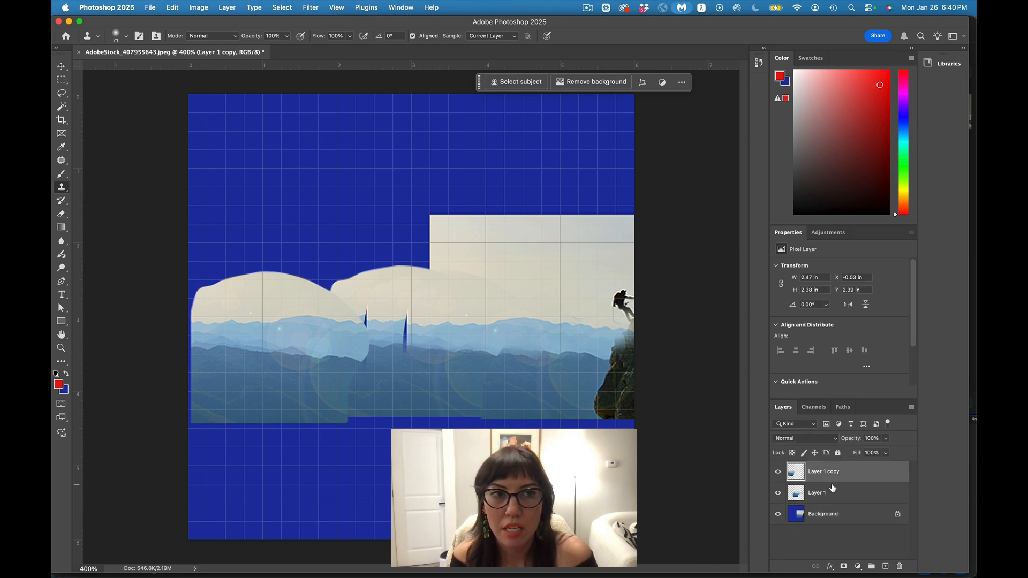
click(62, 65)
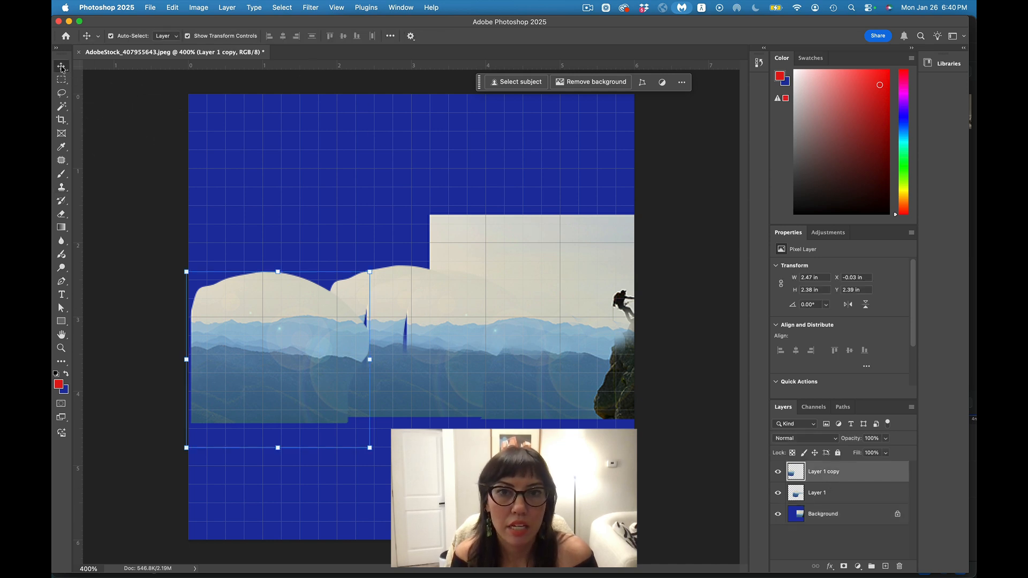
click(827, 514)
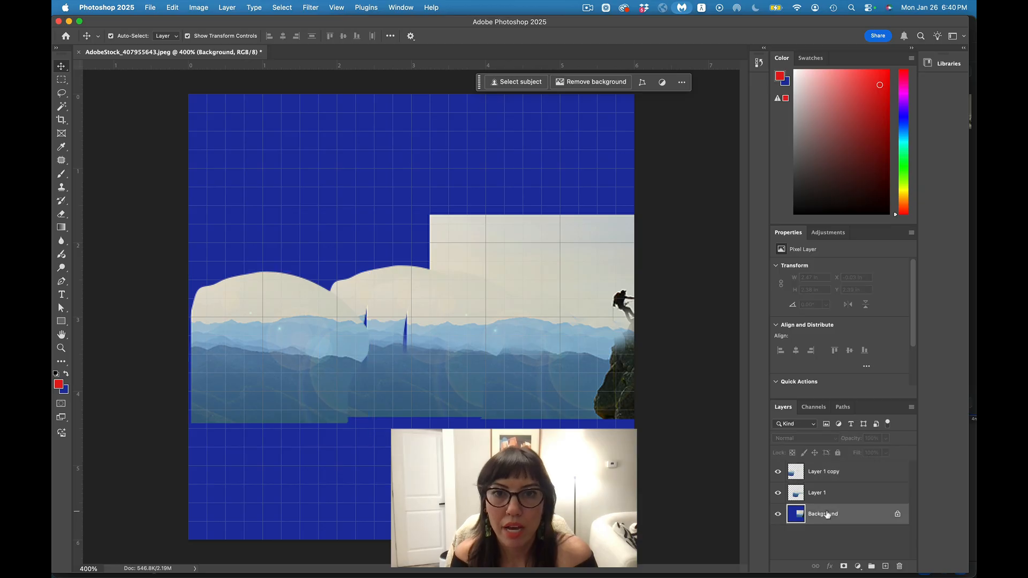
click(62, 119)
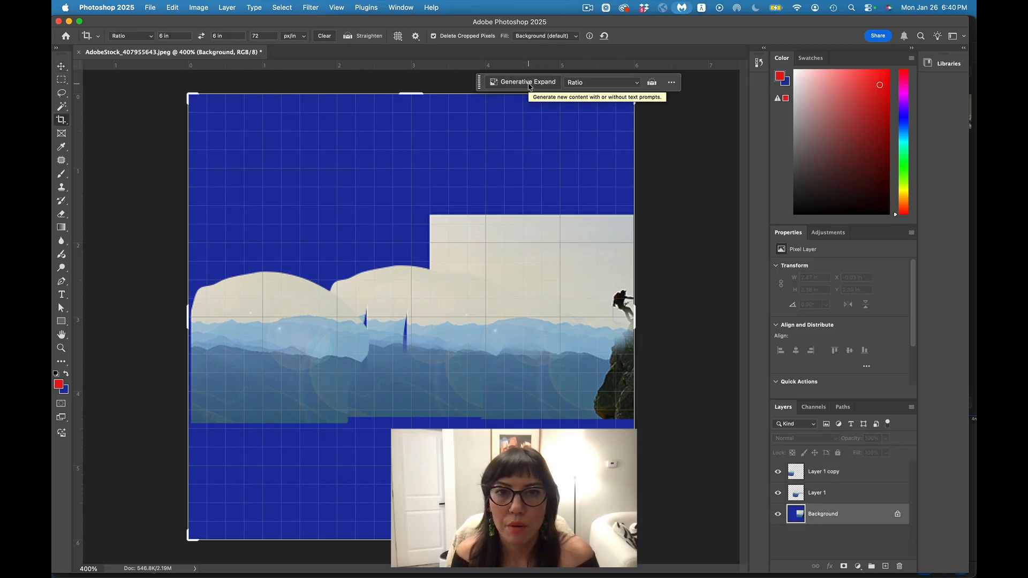
click(62, 106)
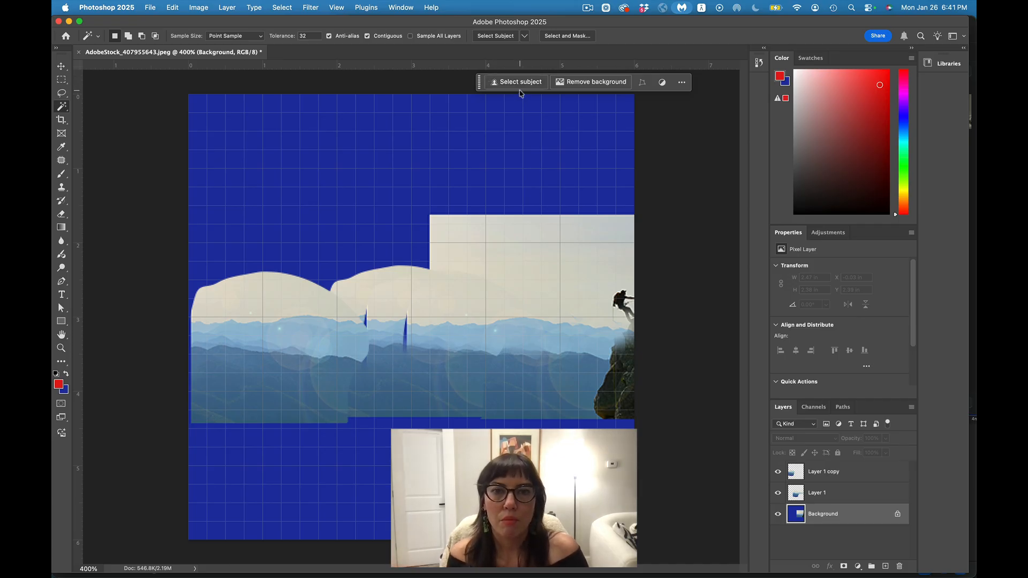
click(153, 6)
mouse_move(175, 7)
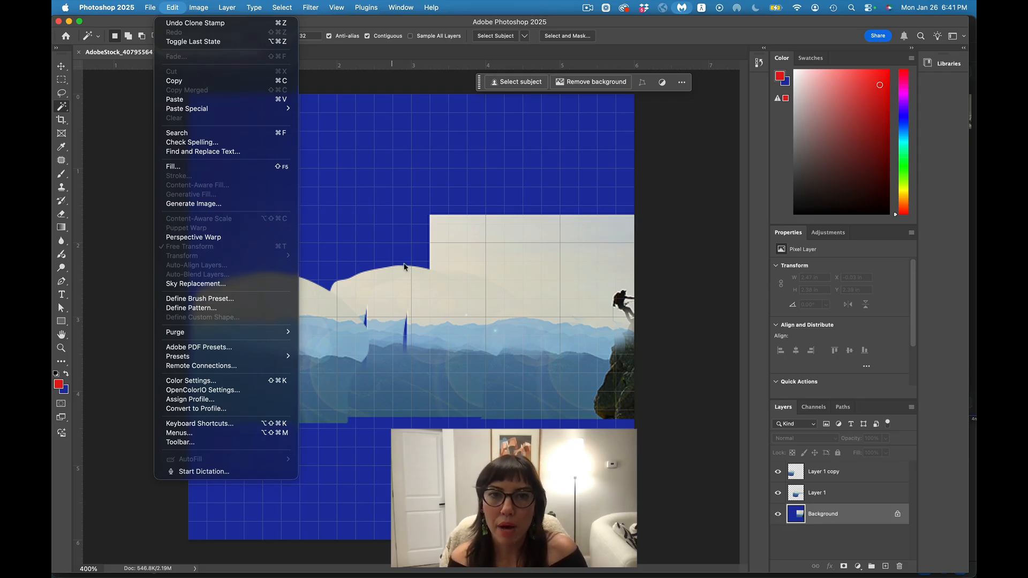
click(408, 239)
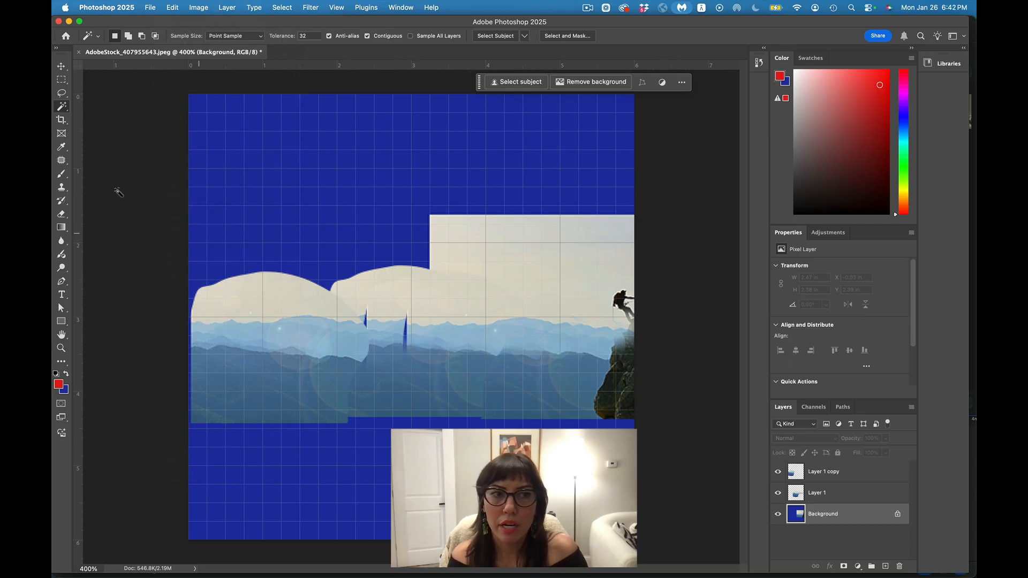
With the Background layer active, extend the square crop frame beyond the canvas's right edge and apply it with the background colour fill
click(60, 120)
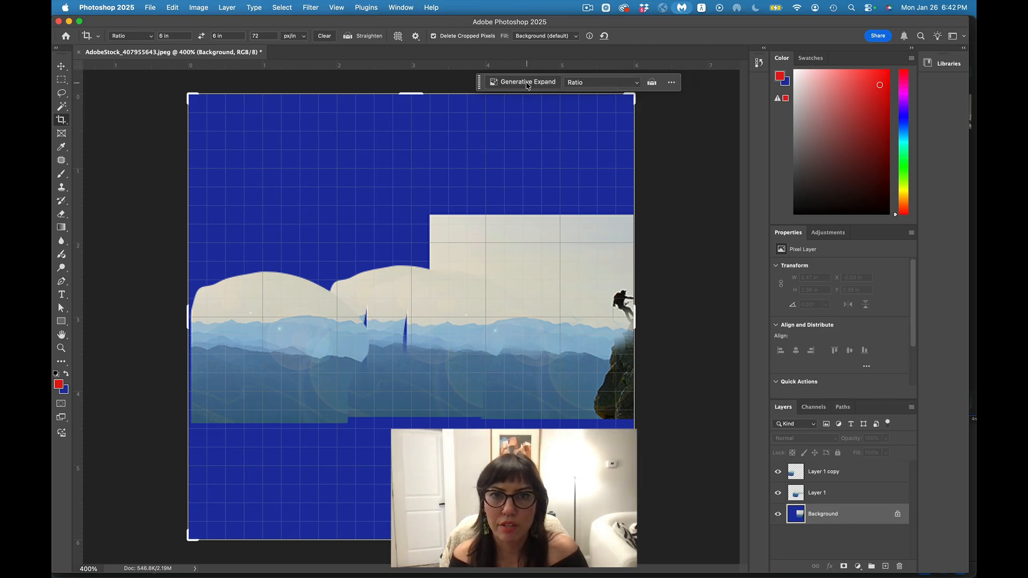
click(603, 84)
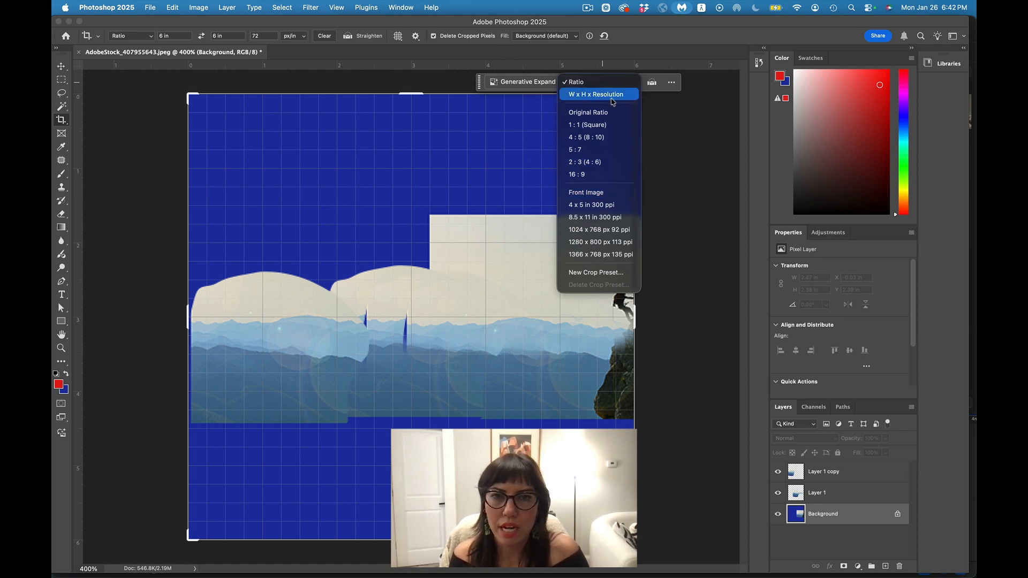
click(531, 85)
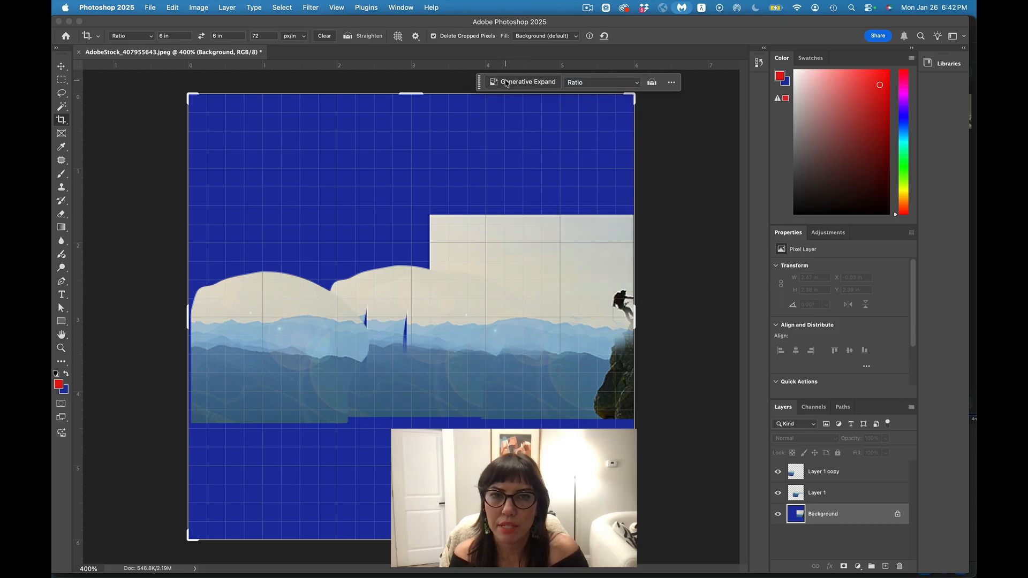
click(507, 83)
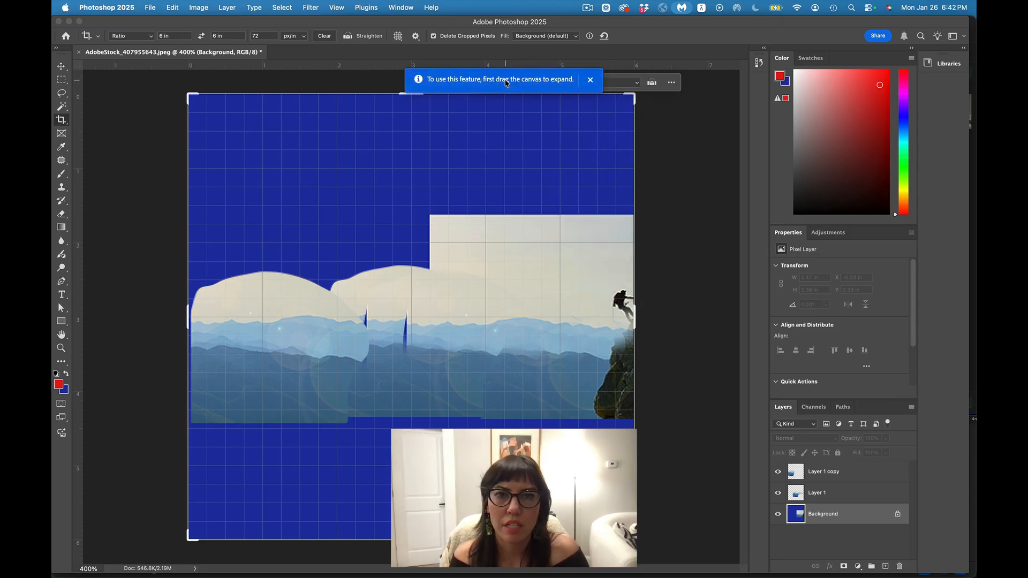
drag(637, 310, 718, 323)
key(Return)
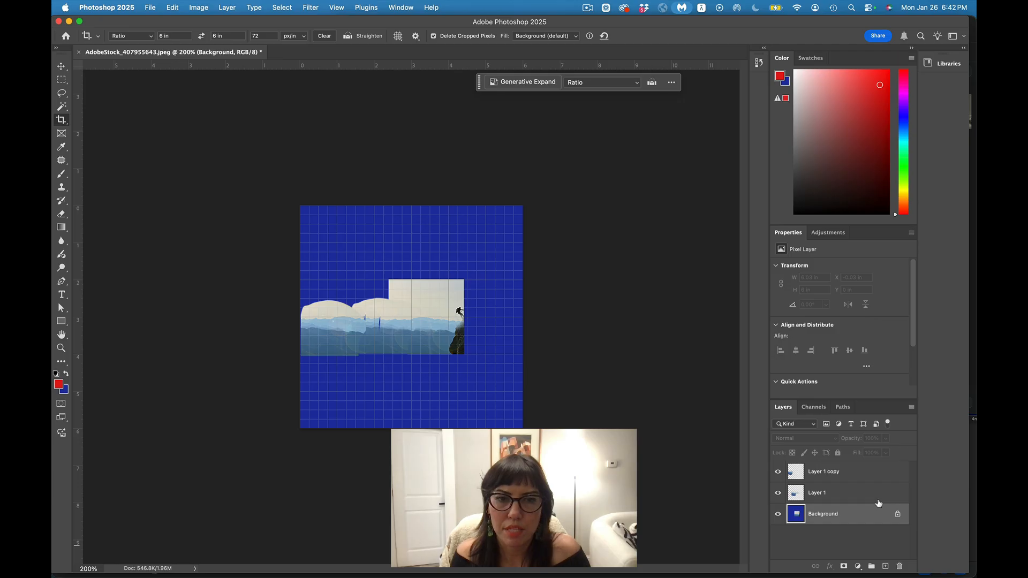
Hide the Background layer and try Generative Expand with Layer 1 active
click(857, 498)
click(778, 514)
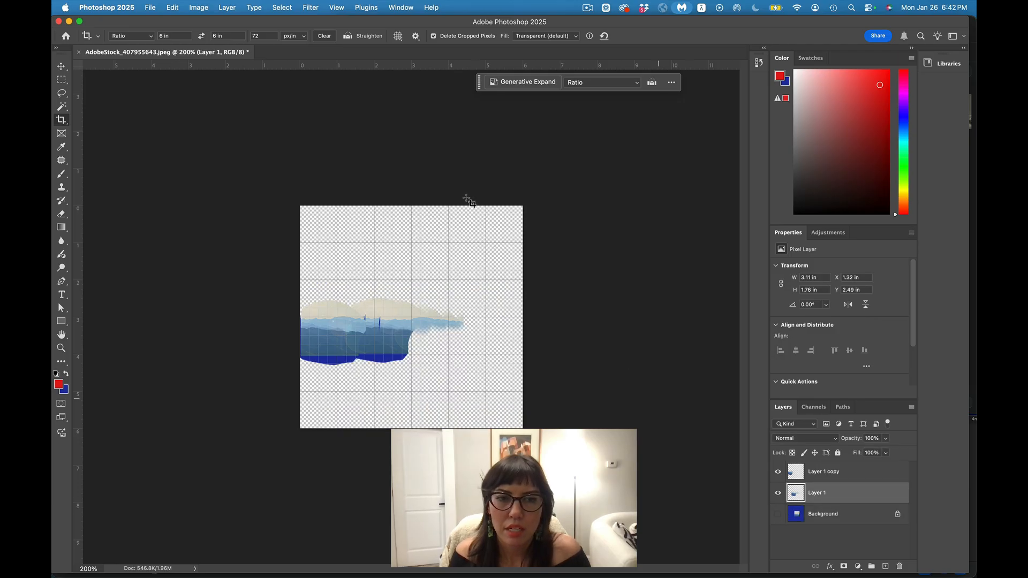
click(542, 81)
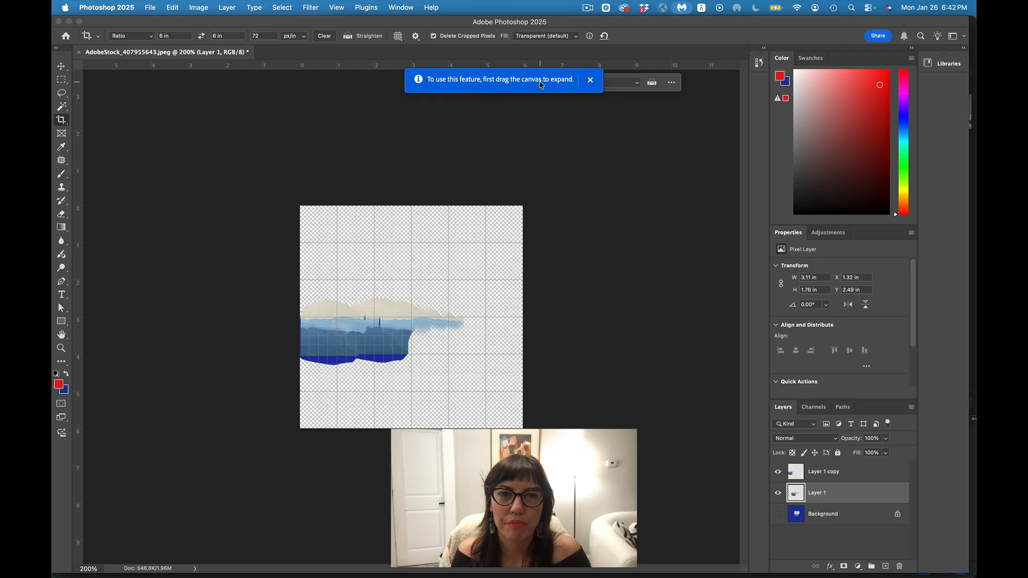
Extend the crop frame well beyond the canvas upward and to the right, and fill it using Generative Expand with the prompt "fill in. background"
click(379, 344)
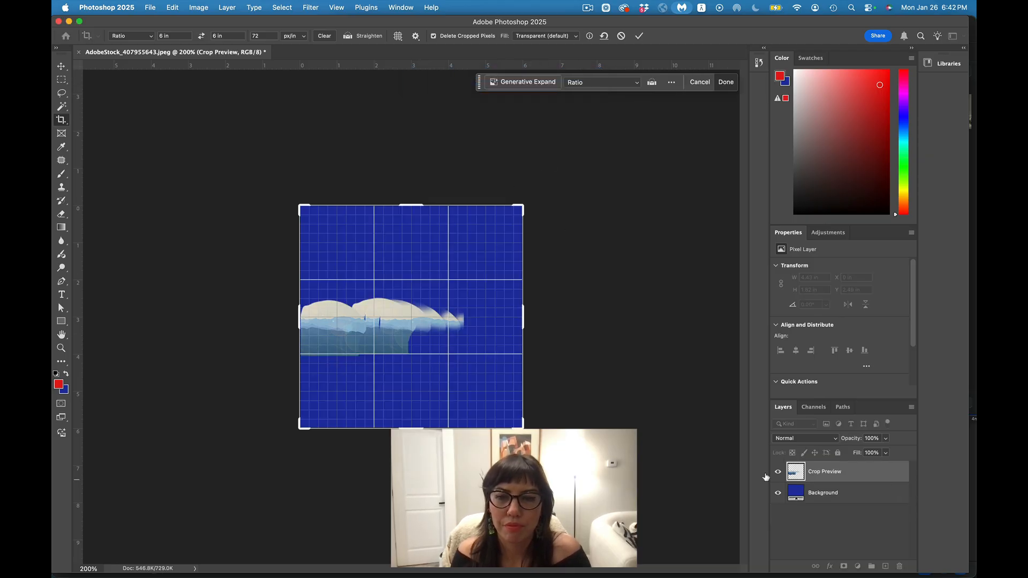
drag(523, 207, 653, 105)
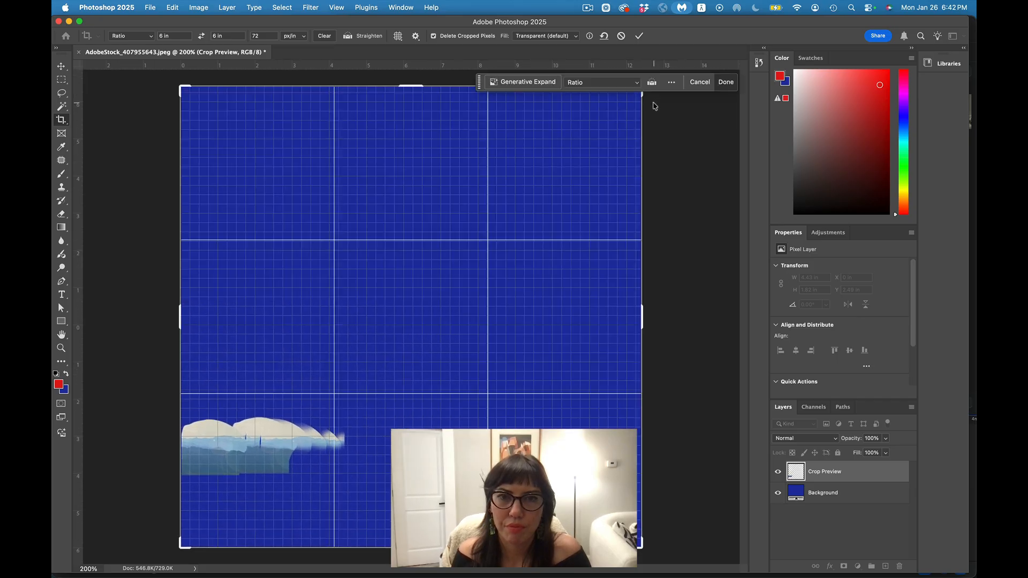
click(533, 85)
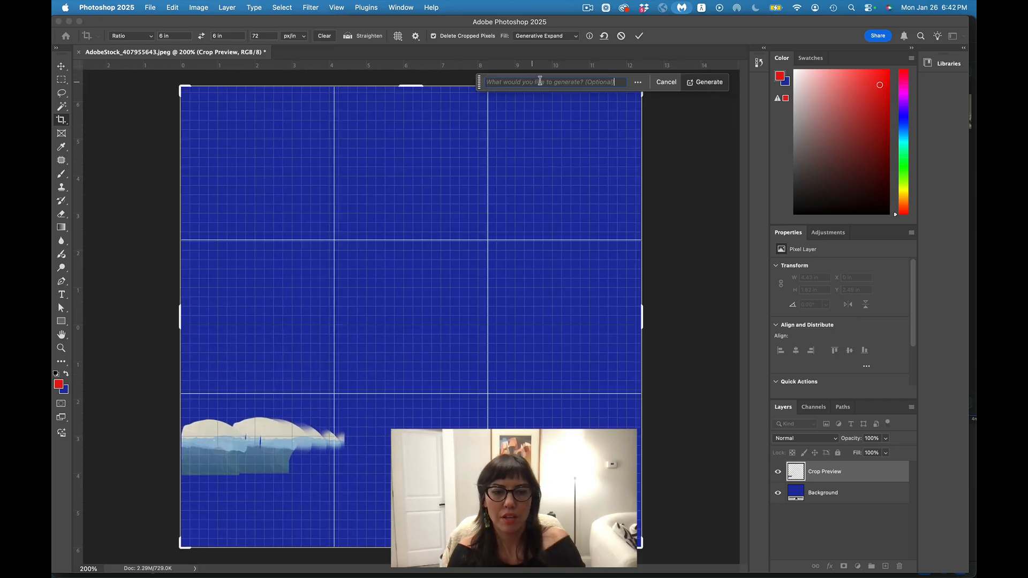
text(fill in. b)
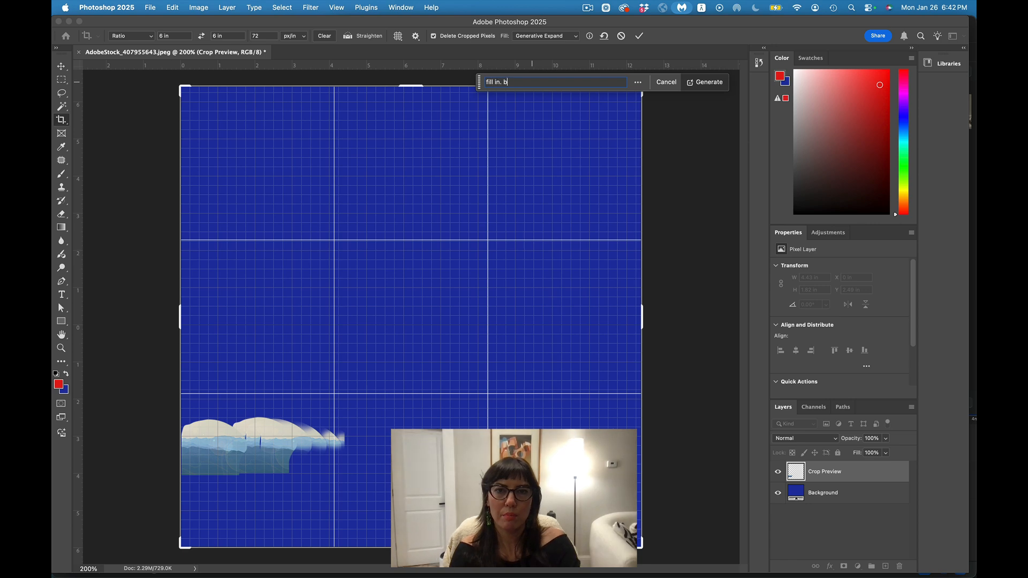
text(ackground)
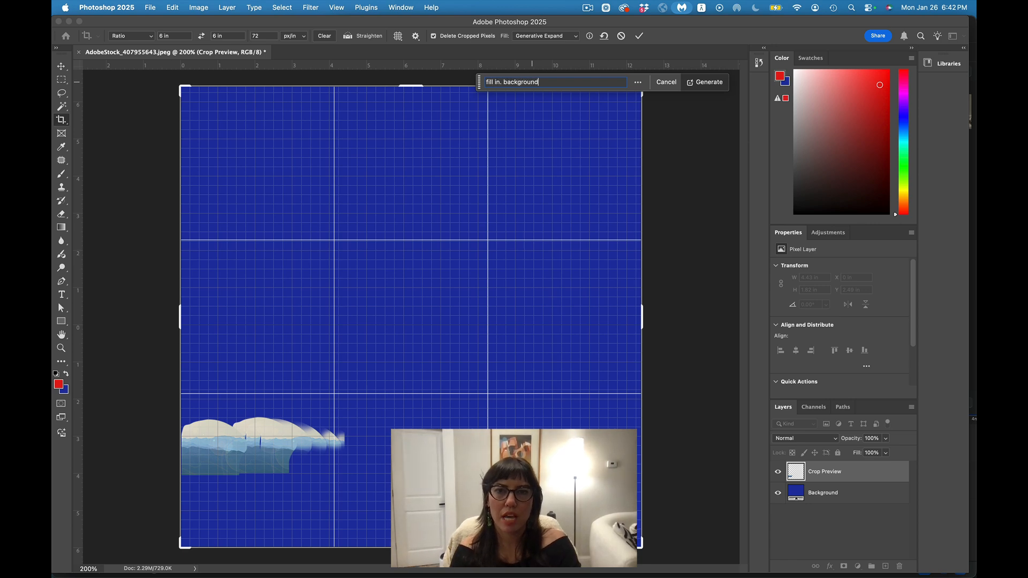
click(706, 82)
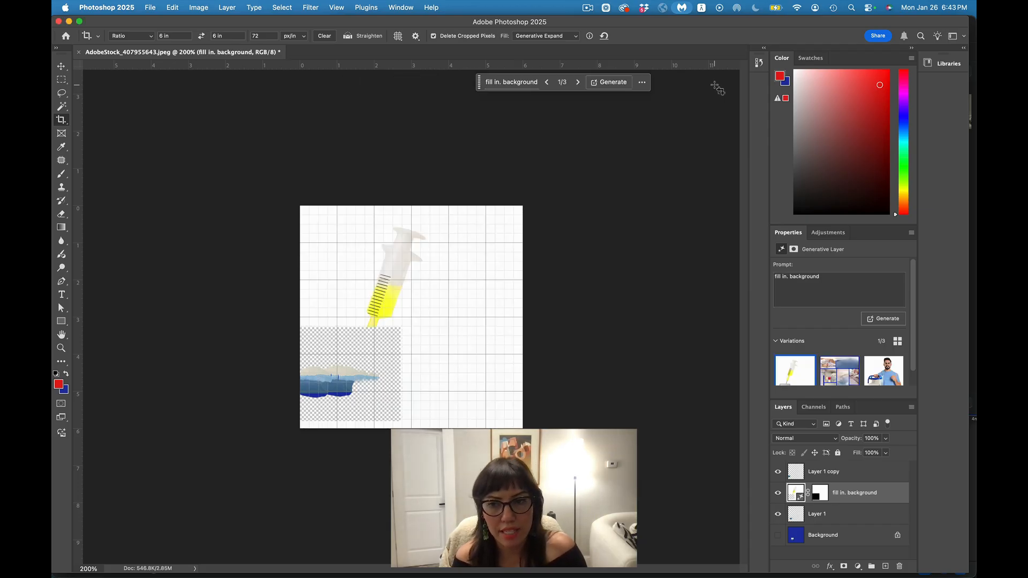
Preview the second and third generated variations of the expanded background
mouse_move(788, 383)
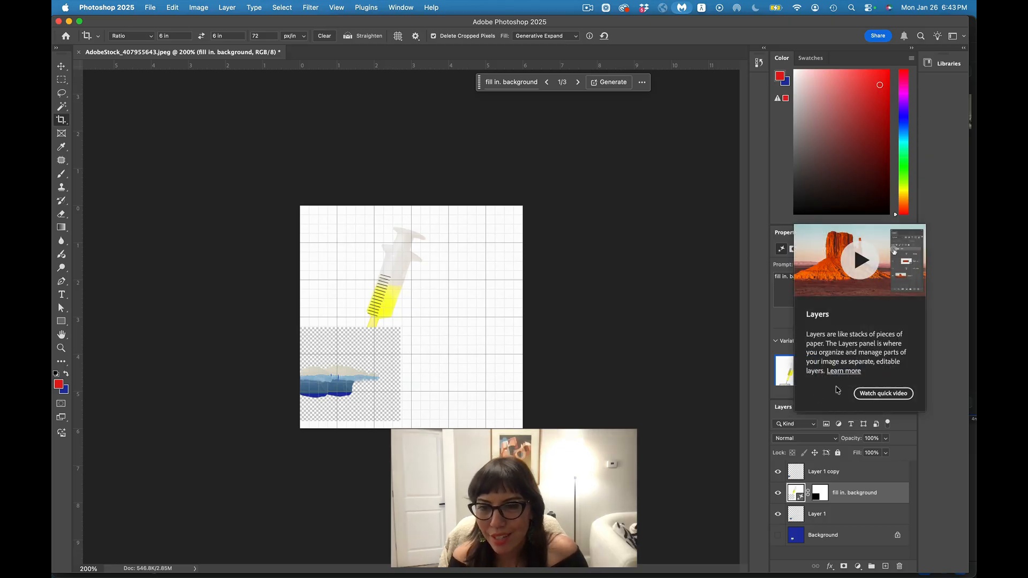
click(843, 378)
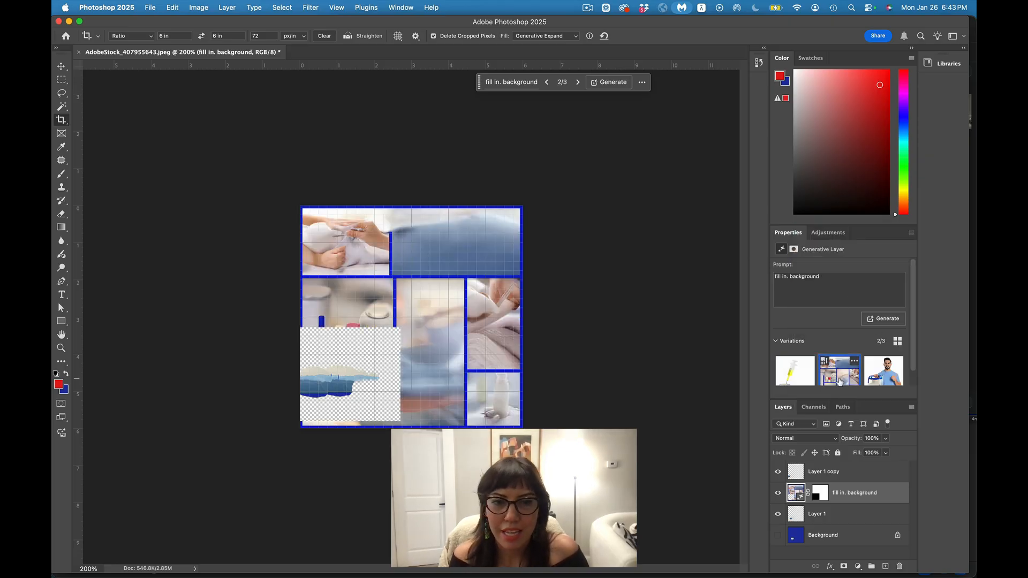
click(880, 382)
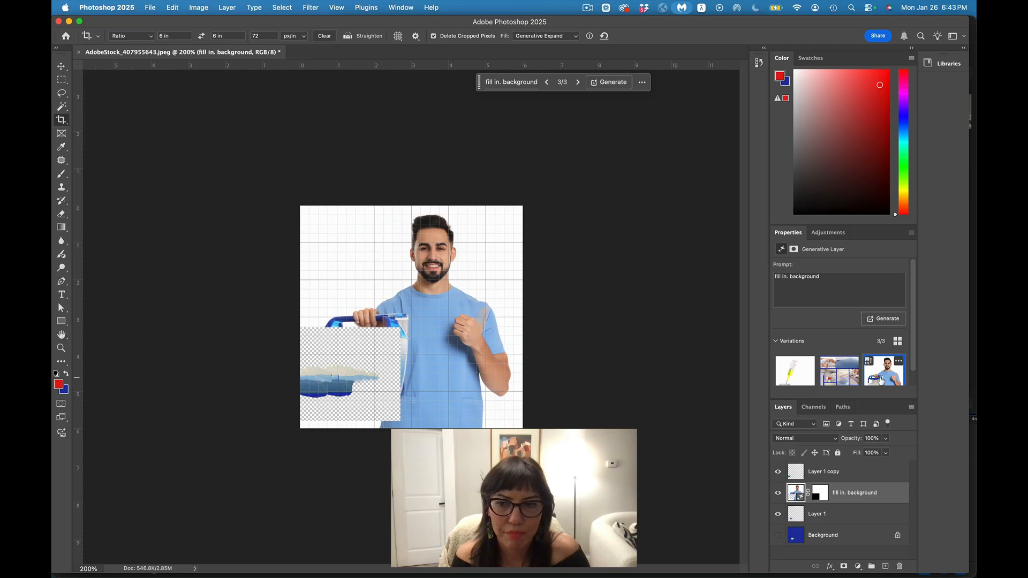
Regenerate the expanded area with the prompt "mountains at dusk, blue colors" and close the document
click(520, 83)
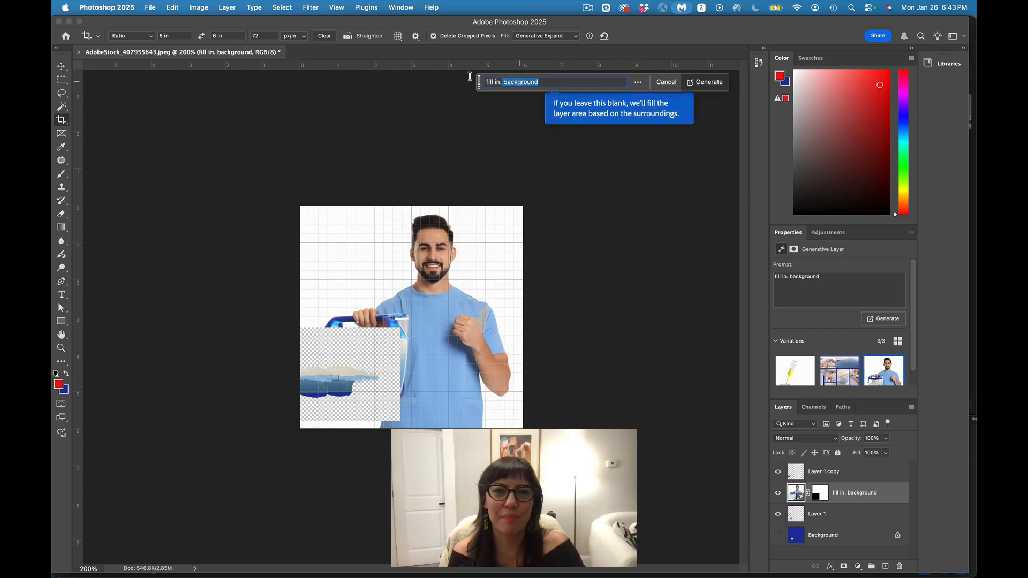
text(mounta)
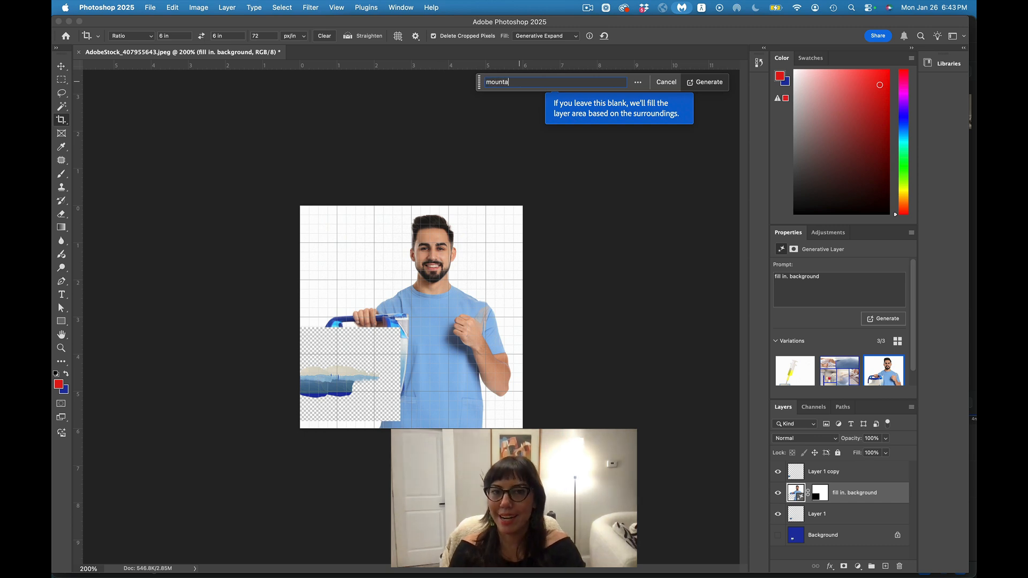
text(ins at dusk, blue colors)
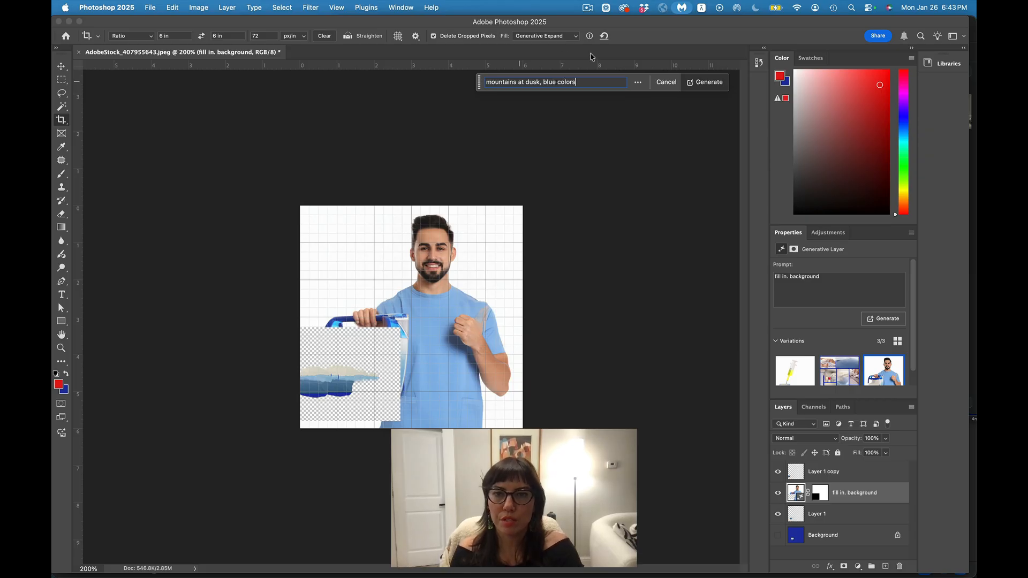
click(704, 82)
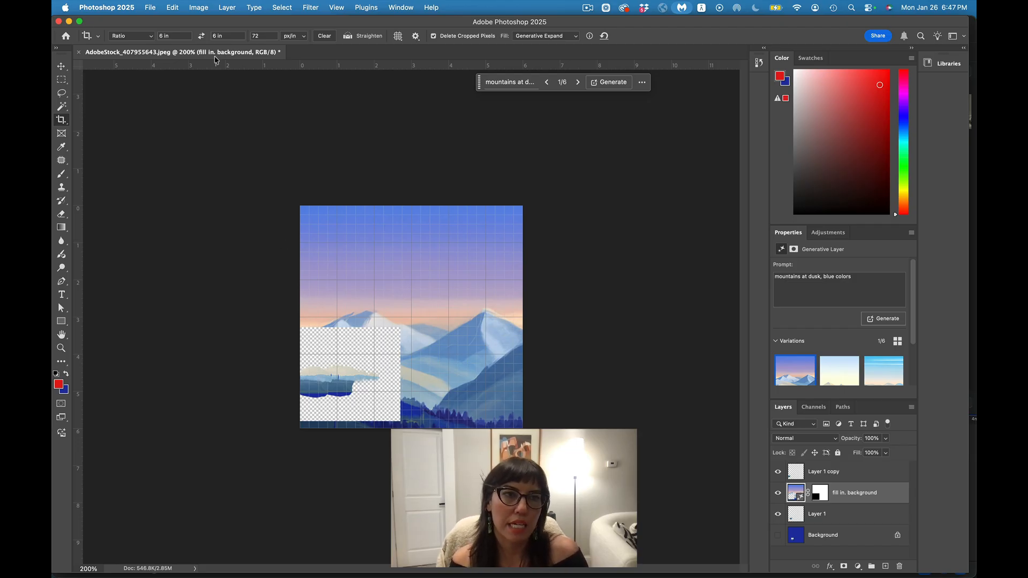
click(80, 53)
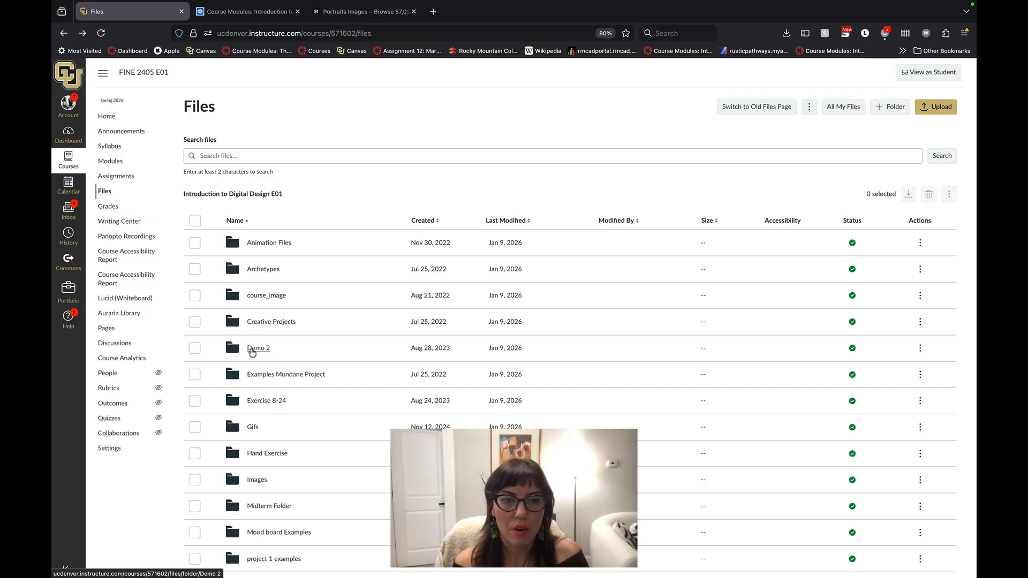
On the course's Canvas Files page in the browser, open the Demo 2 folder, download all its files and check the download list
click(255, 349)
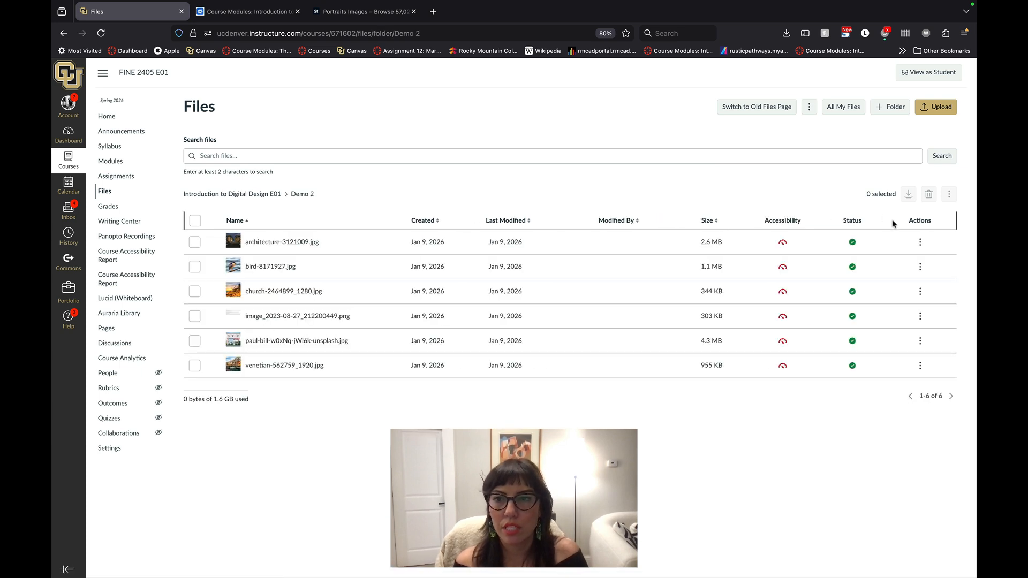
click(195, 221)
click(909, 194)
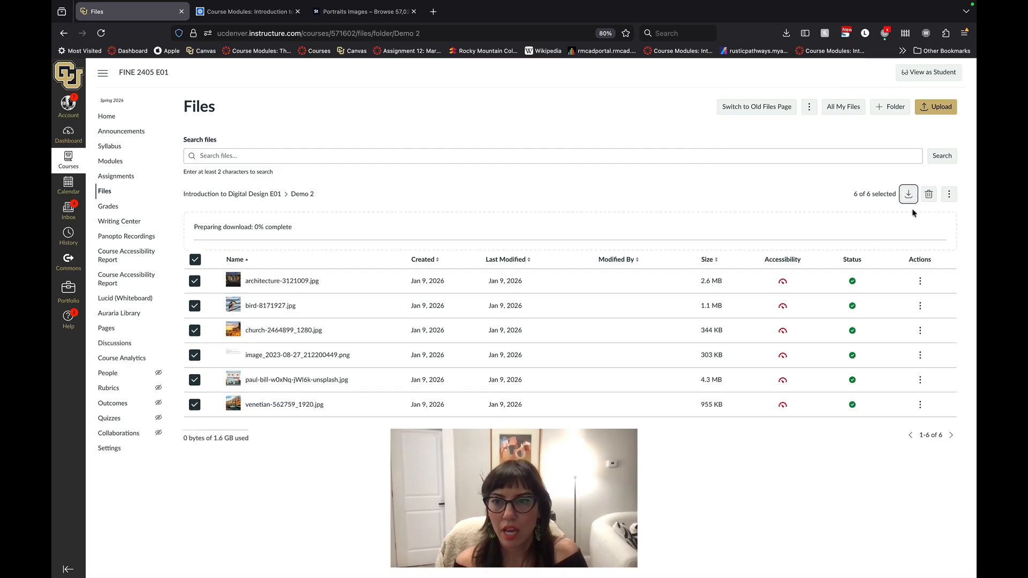
click(785, 34)
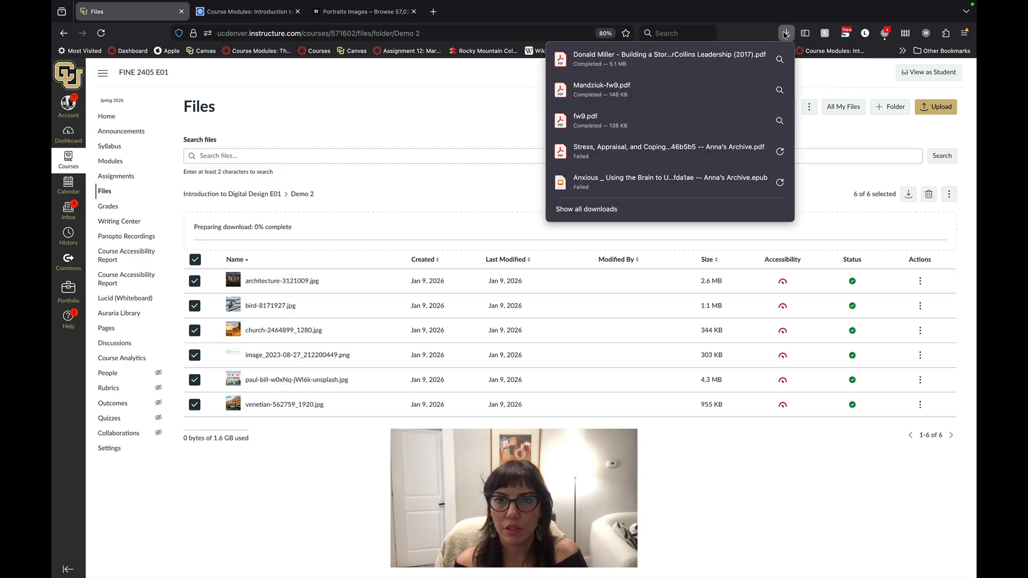
click(760, 34)
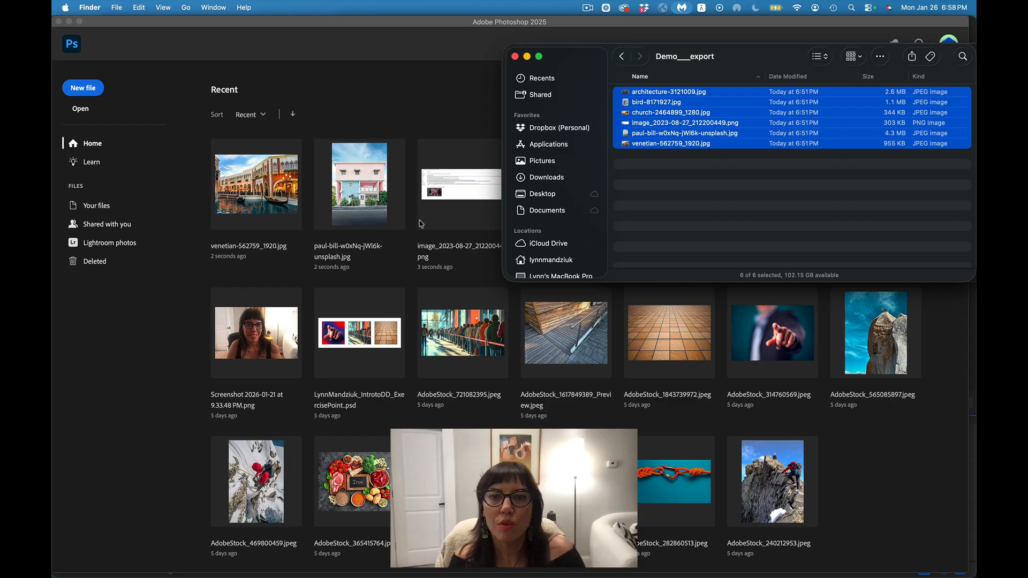
In Finder's Downloads folder, extract Demo___export.zip and open the resulting Demo___export 2 folder
click(675, 203)
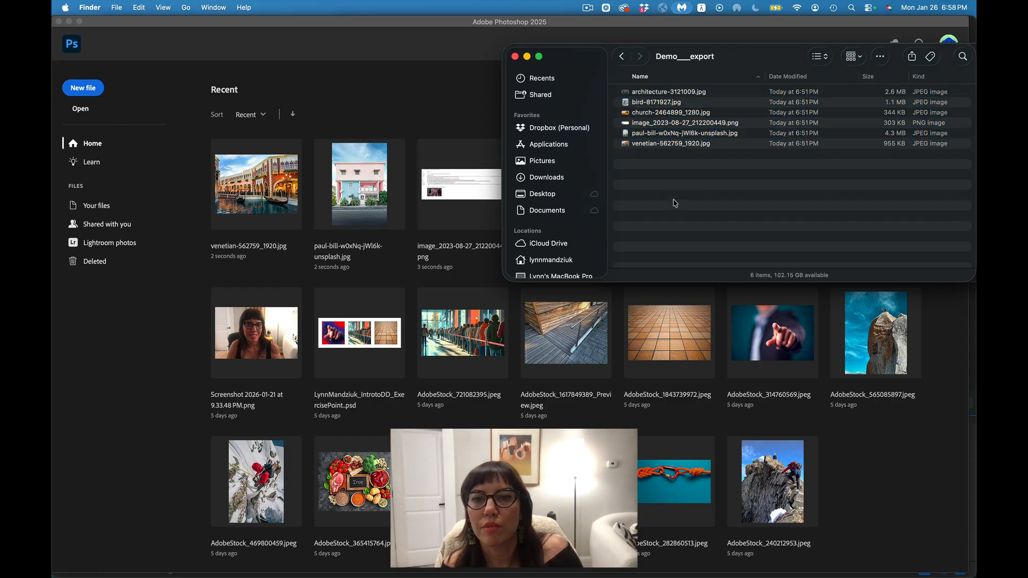
click(621, 56)
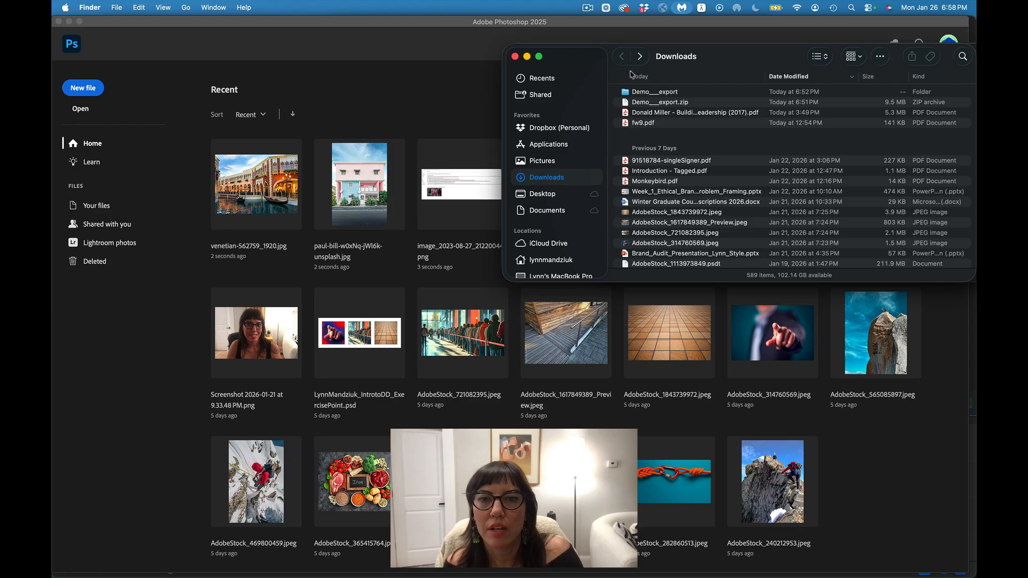
click(654, 104)
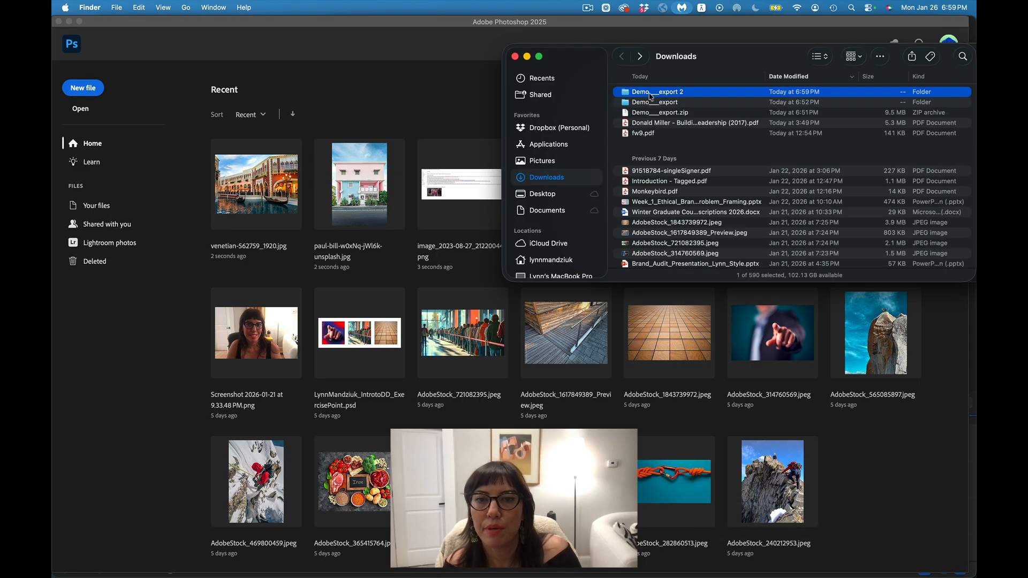
double_click(651, 95)
Select all six images in the Demo___export 2 folder and open them in Photoshop 2025
drag(672, 177, 664, 83)
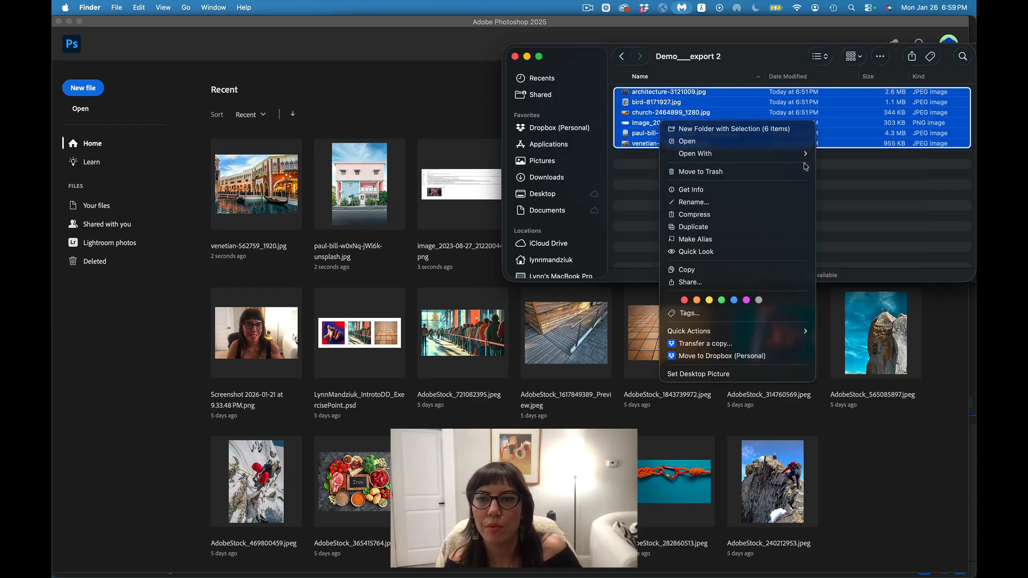
mouse_move(803, 154)
click(862, 209)
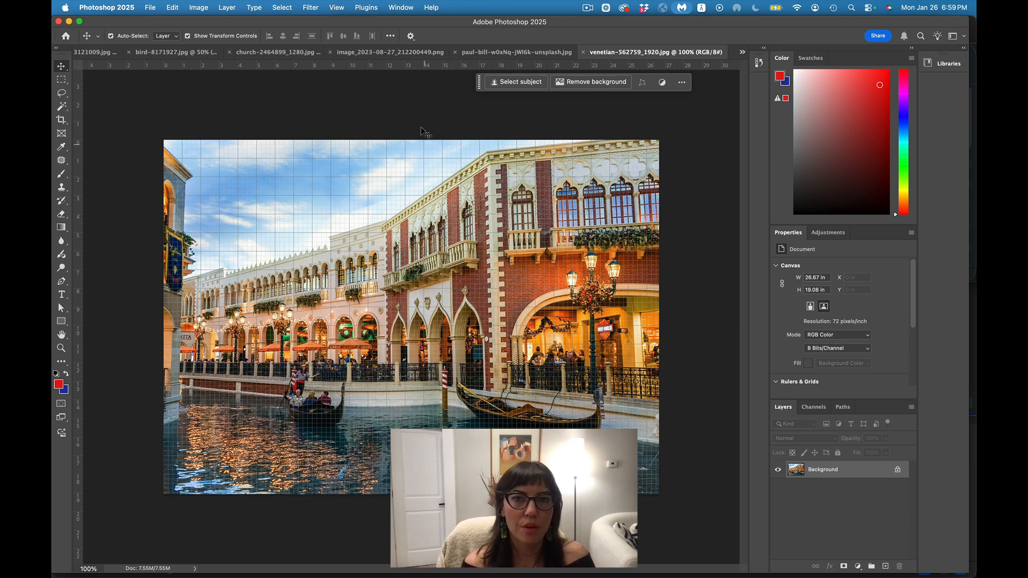
Add a layer mask to the Background layer of bird-8171927.jpg and make the mask active
click(169, 56)
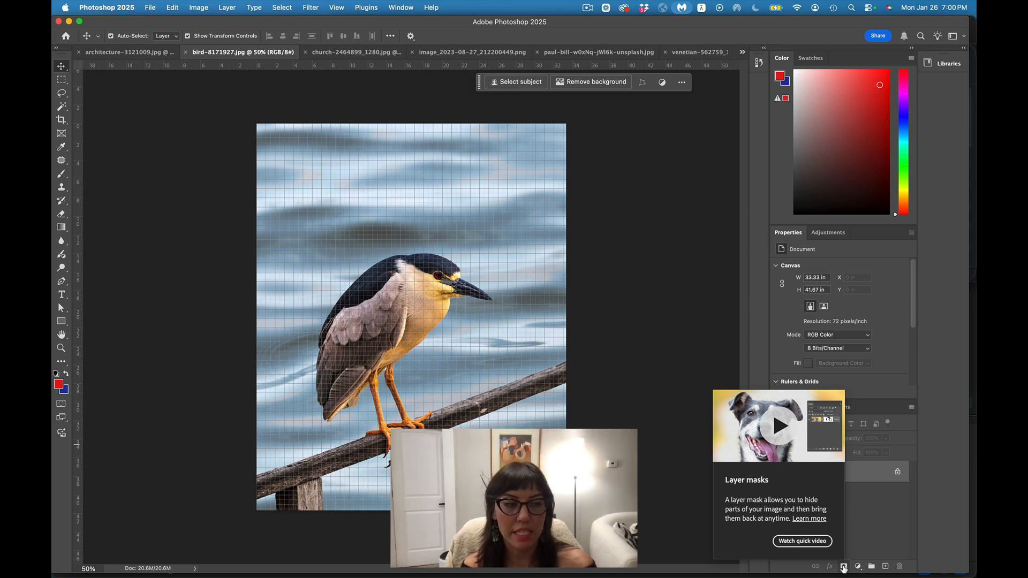
click(843, 566)
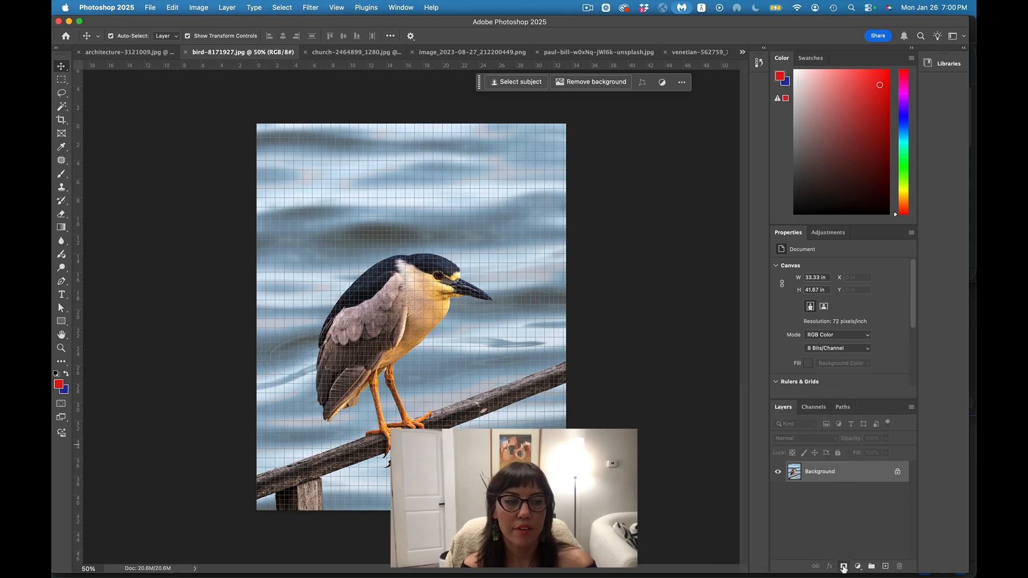
click(814, 529)
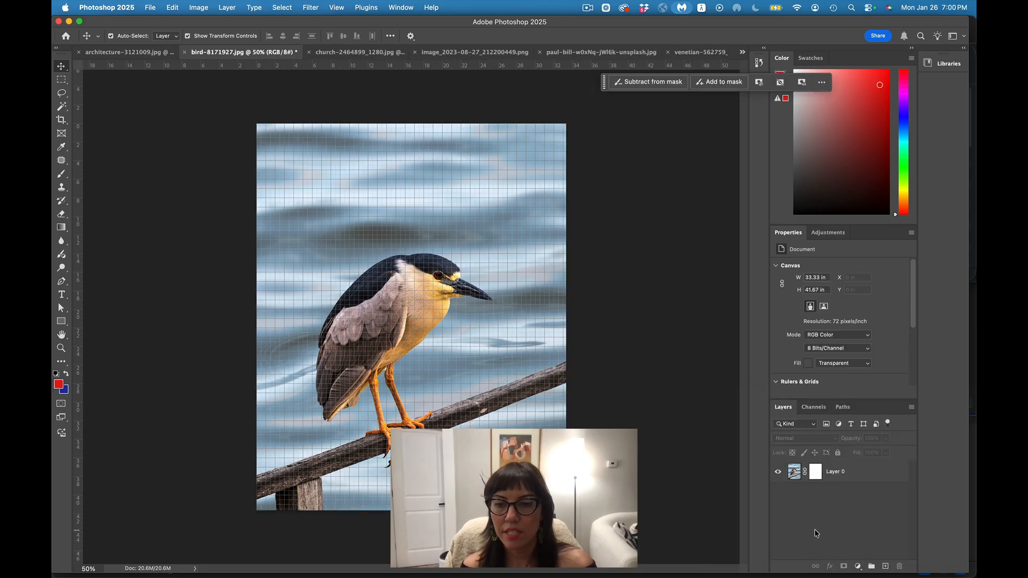
click(816, 473)
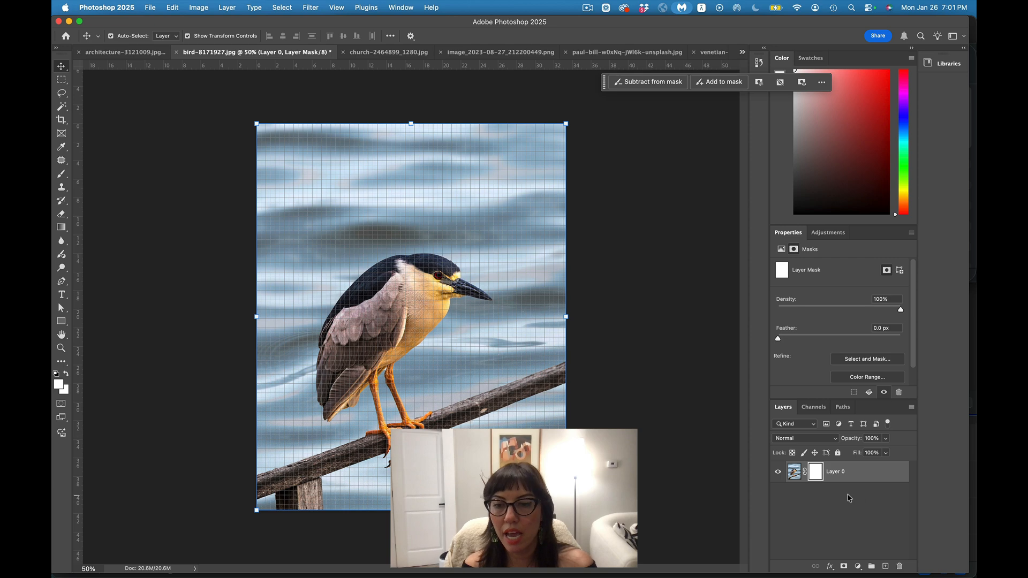
Paint black Brush strokes on the layer mask to hide parts of the bird and the water in the upper-left area
click(57, 374)
click(64, 374)
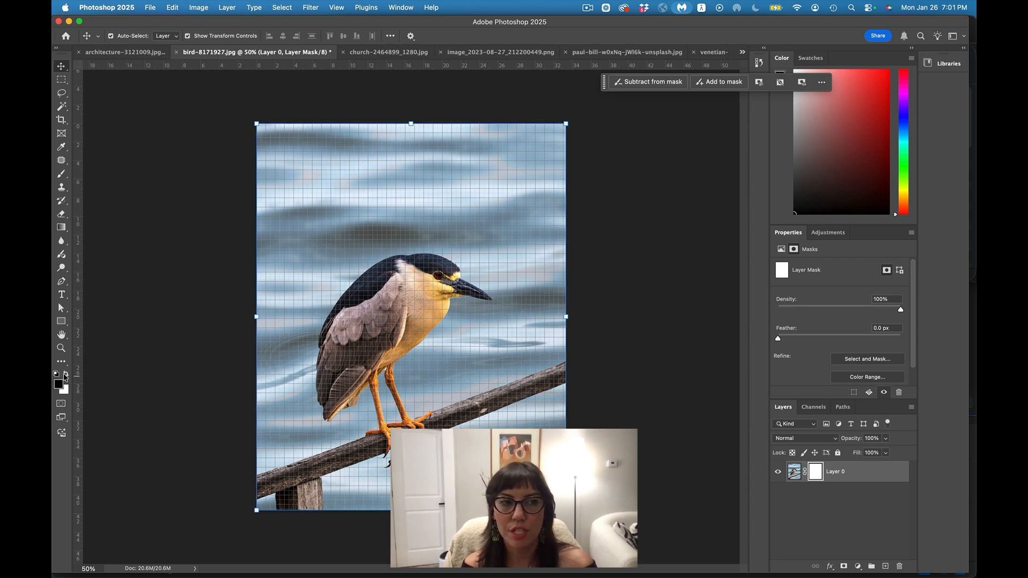
click(61, 174)
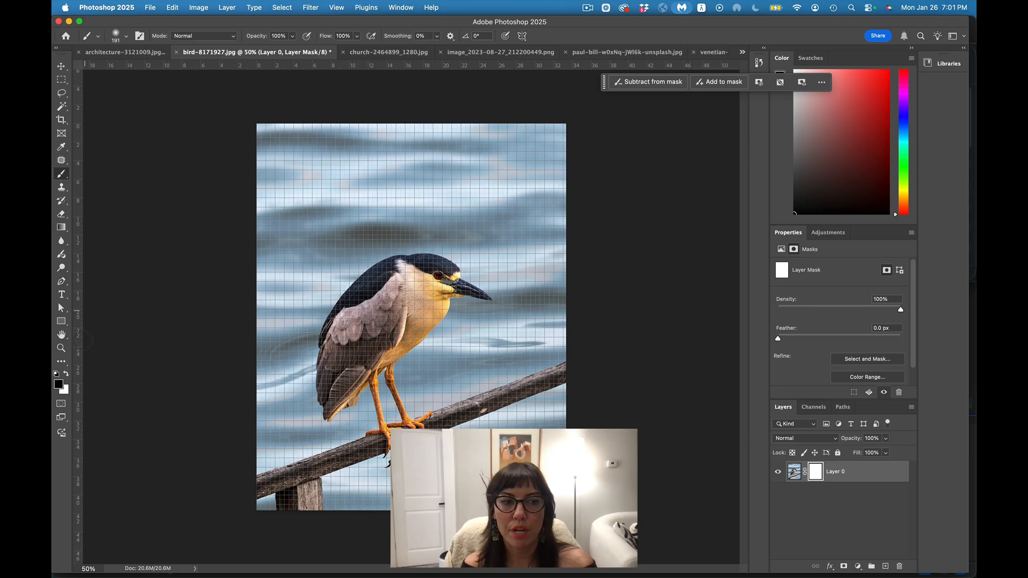
mouse_move(384, 276)
mouse_down()
mouse_move(502, 187)
mouse_move(340, 421)
mouse_up()
drag(513, 260, 459, 362)
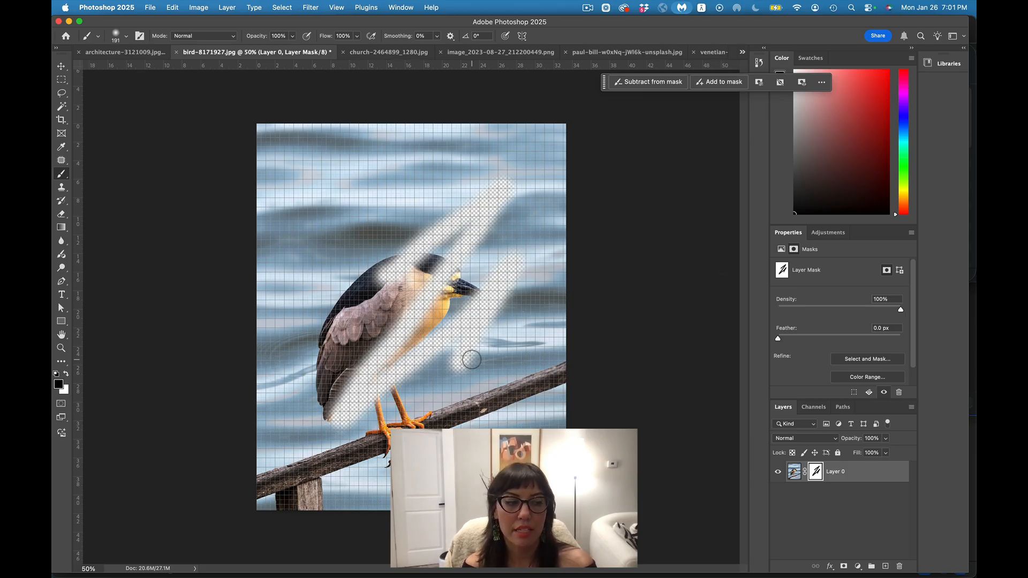
mouse_move(310, 216)
mouse_down()
mouse_move(421, 161)
mouse_move(449, 161)
mouse_move(290, 173)
mouse_move(216, 278)
mouse_move(266, 216)
mouse_move(462, 139)
mouse_move(267, 158)
mouse_move(231, 201)
mouse_move(456, 112)
mouse_move(480, 115)
mouse_move(268, 146)
mouse_move(244, 168)
mouse_move(306, 134)
mouse_move(254, 131)
mouse_move(294, 121)
mouse_up()
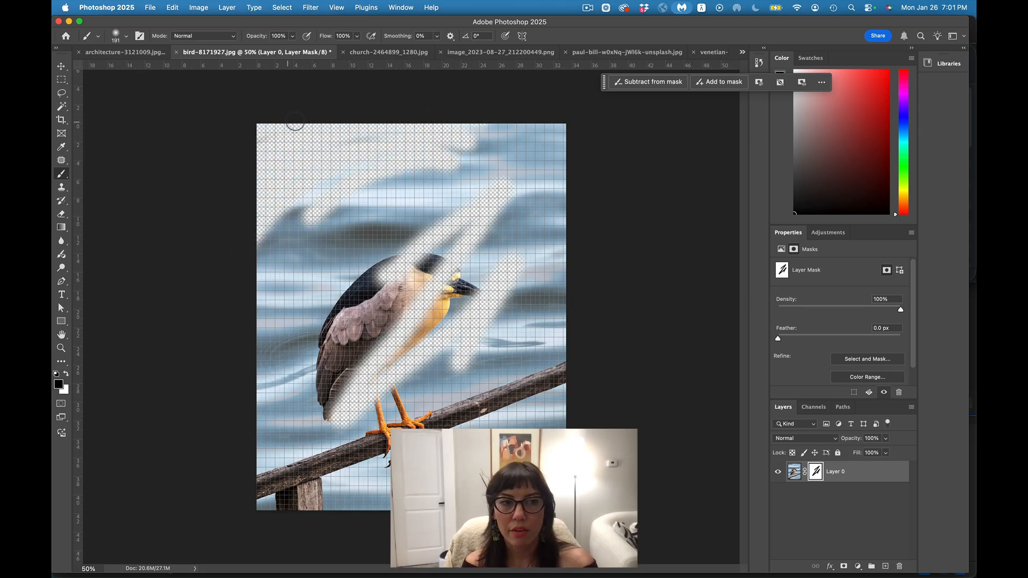
Lasso a rounded area of water above the bird's back, fill it with black on the mask and deselect
click(61, 93)
mouse_move(287, 207)
mouse_down()
mouse_move(291, 278)
mouse_move(394, 210)
mouse_move(339, 167)
mouse_move(314, 187)
mouse_up()
key(alt+BackSpace)
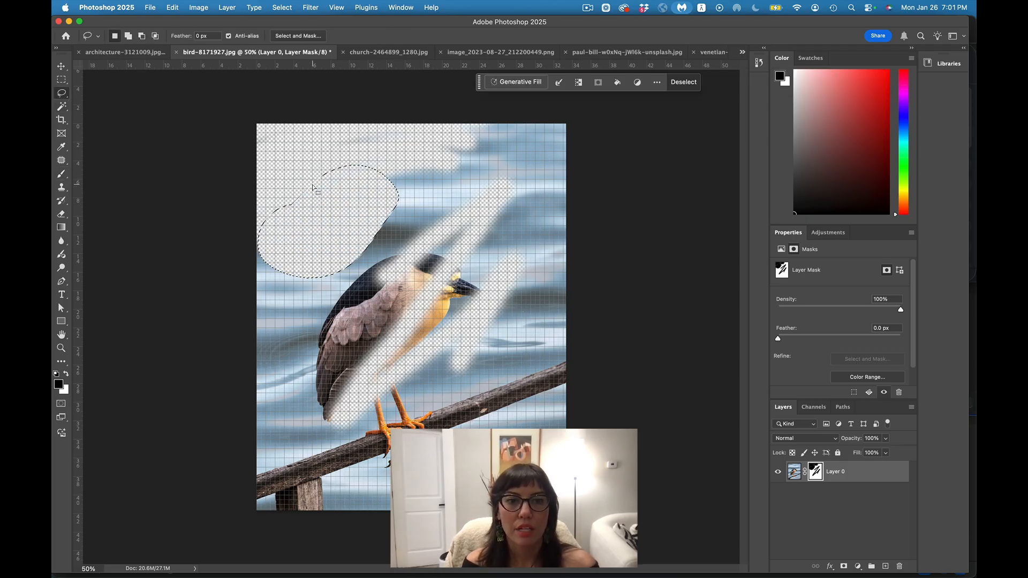
key(super+d)
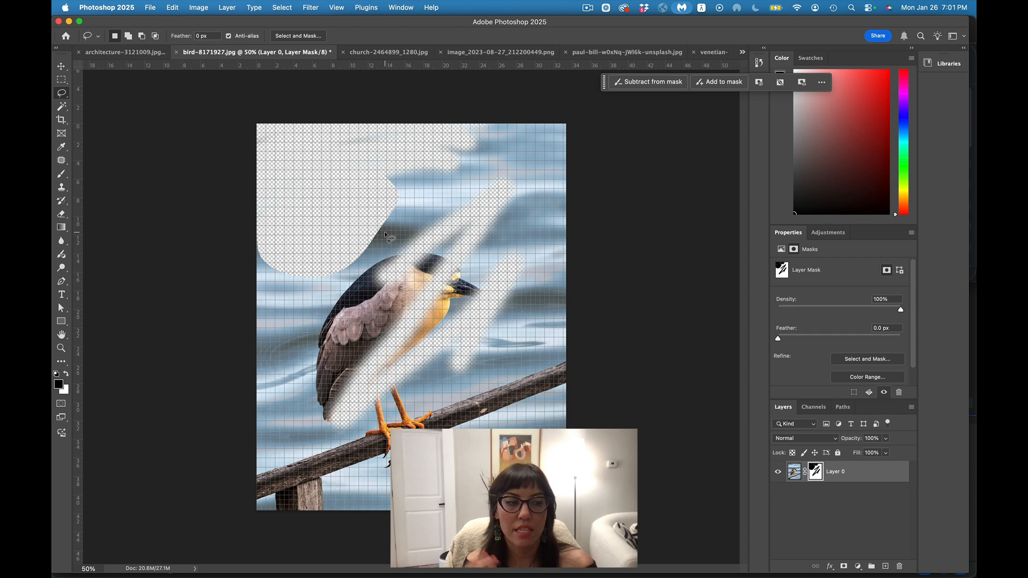
Paint with white on the layer mask to restore part of the hidden water above the bird
click(67, 375)
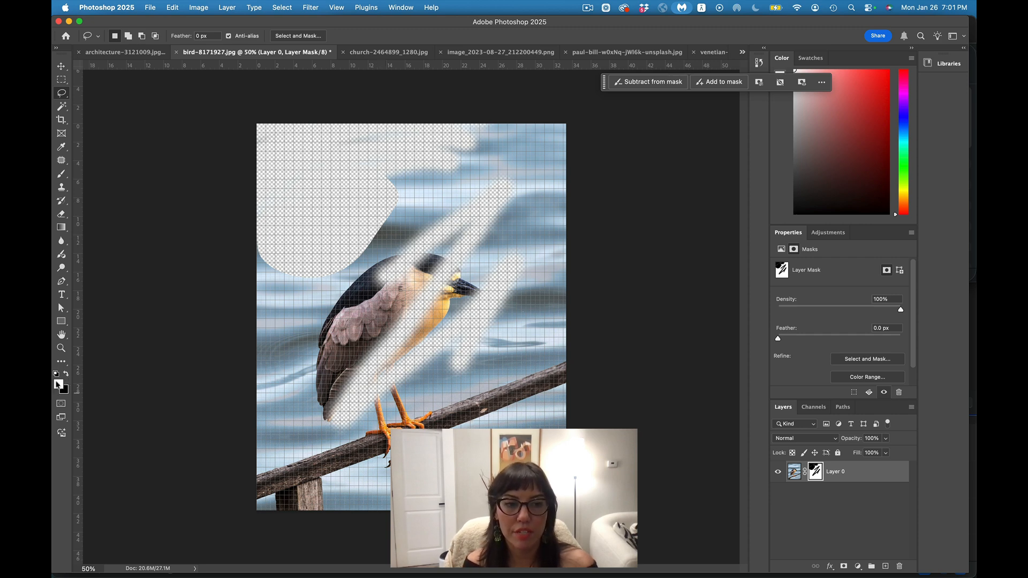
click(61, 173)
mouse_move(404, 182)
mouse_down()
mouse_move(305, 206)
mouse_move(429, 186)
mouse_move(422, 223)
mouse_move(343, 185)
mouse_move(322, 202)
mouse_move(392, 211)
mouse_move(357, 203)
mouse_up()
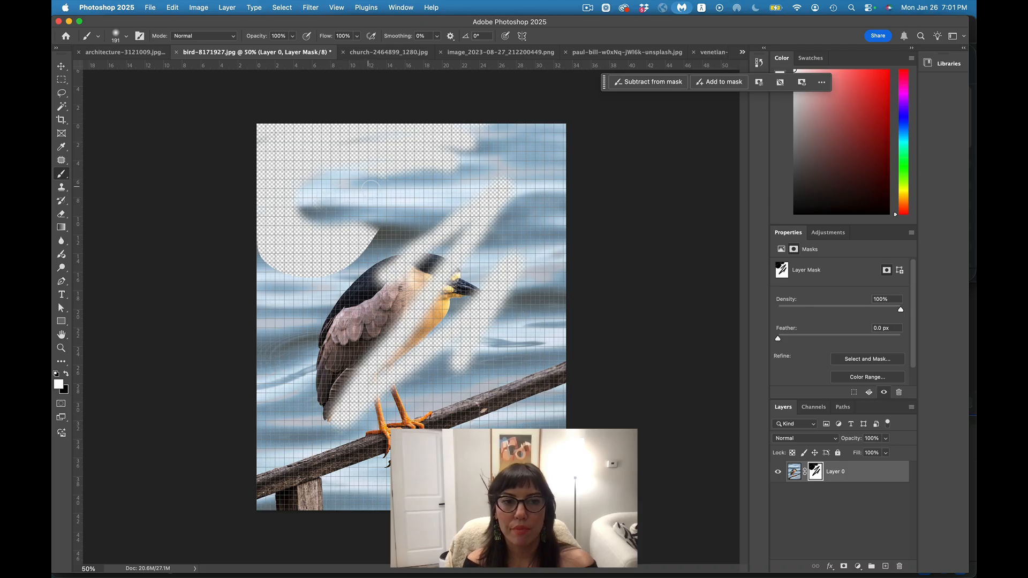
Restore more of the hidden water above the bird's back with white on the mask, and toggle the painting color between white and black
mouse_move(303, 215)
mouse_down()
mouse_move(365, 228)
mouse_move(341, 270)
mouse_move(383, 219)
mouse_up()
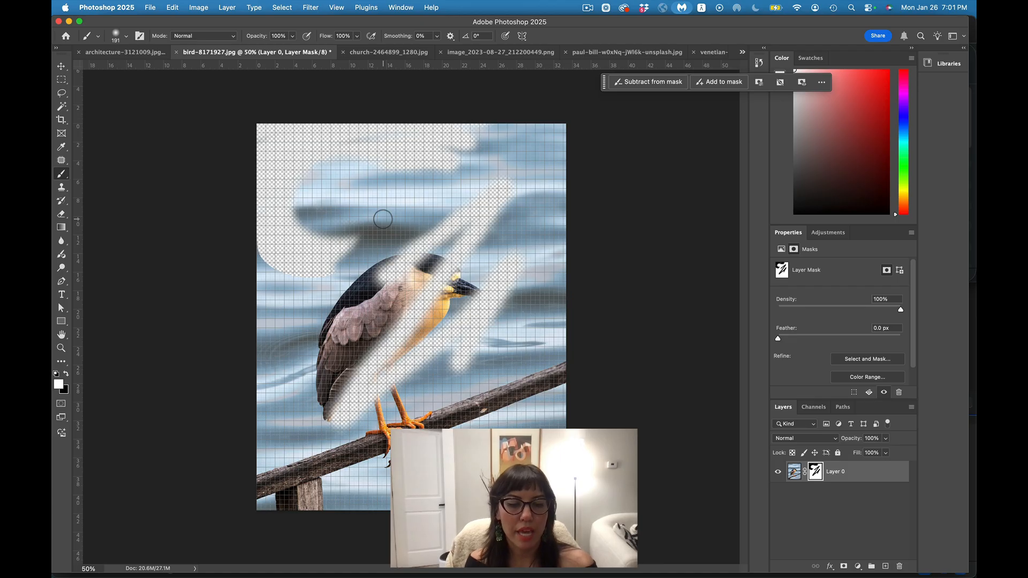
key(x)
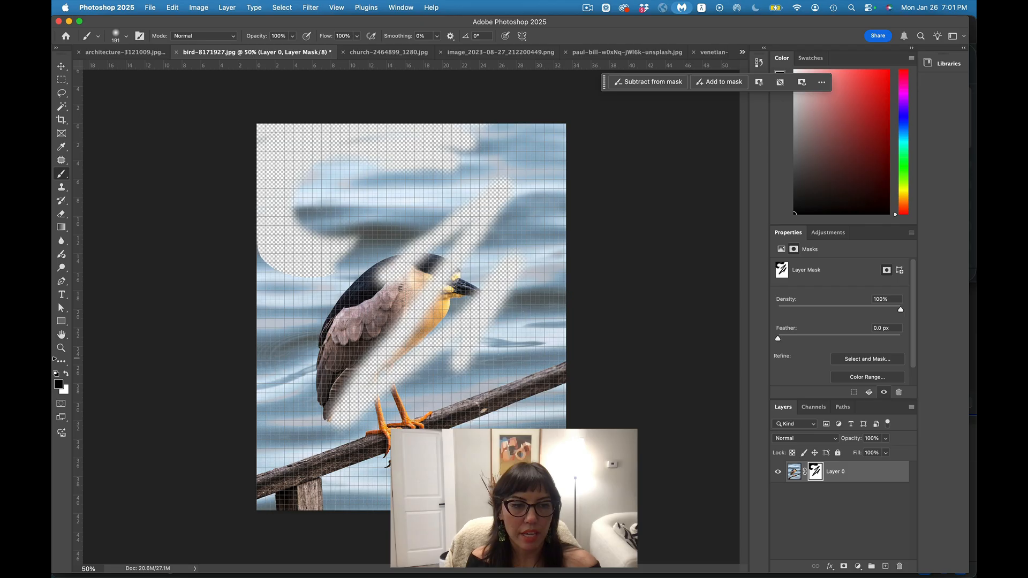
key(x)
key(x)
key(x)
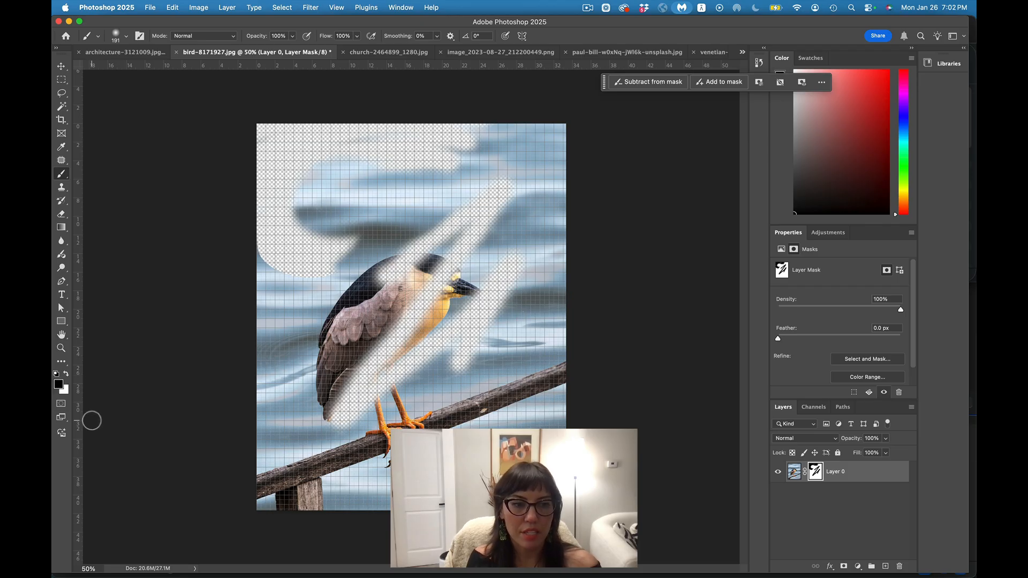
key(x)
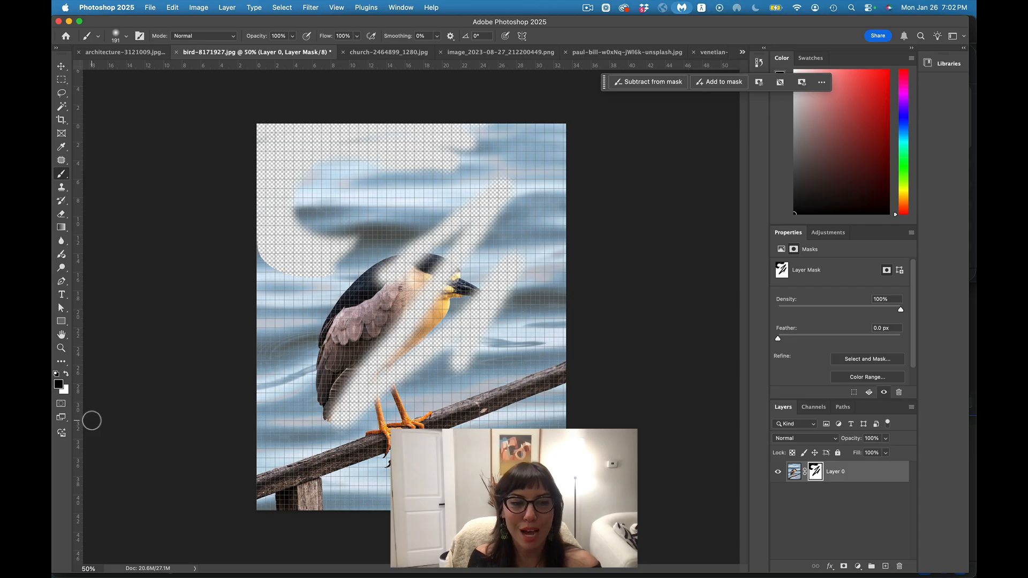
key(x)
key(x)
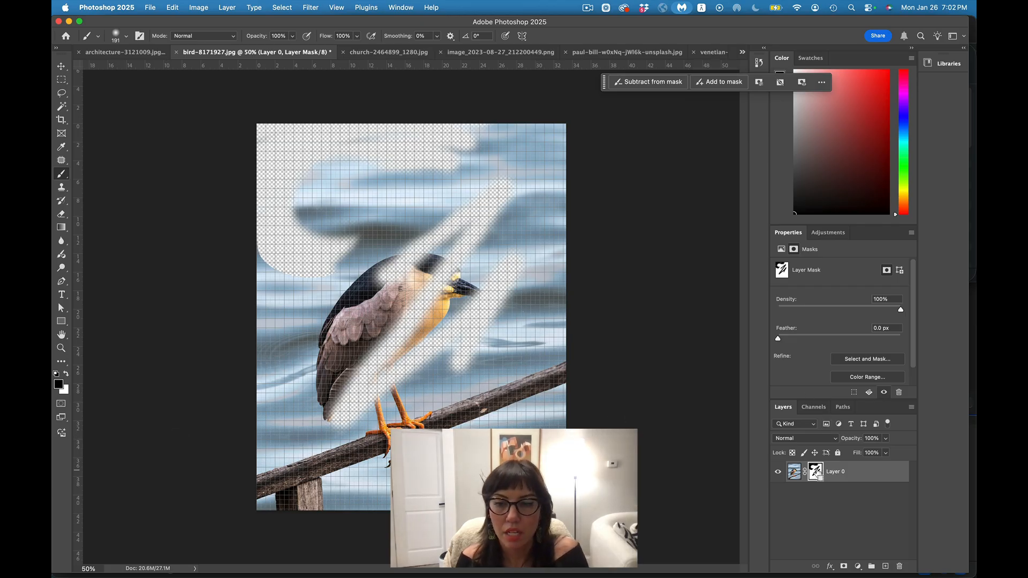
Load the layer mask as a selection and deselect it, and check the mask's display options without changing them
super+click(817, 471)
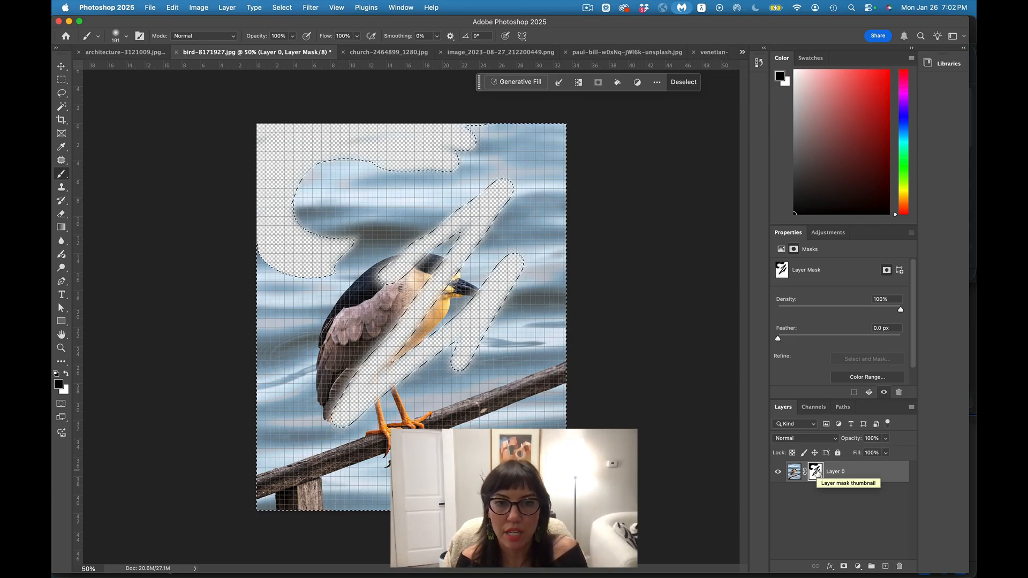
key(super+d)
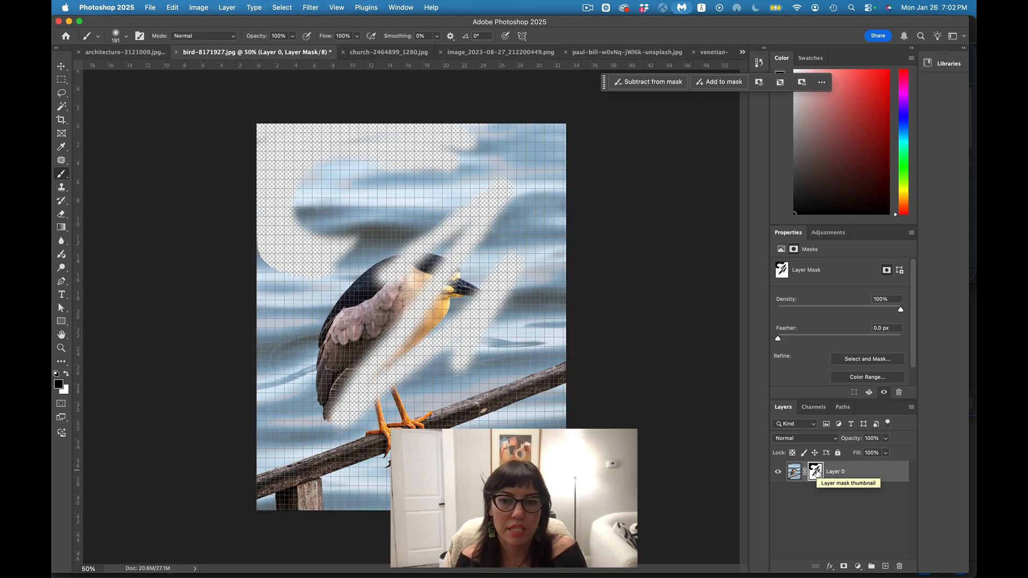
right_click(817, 472)
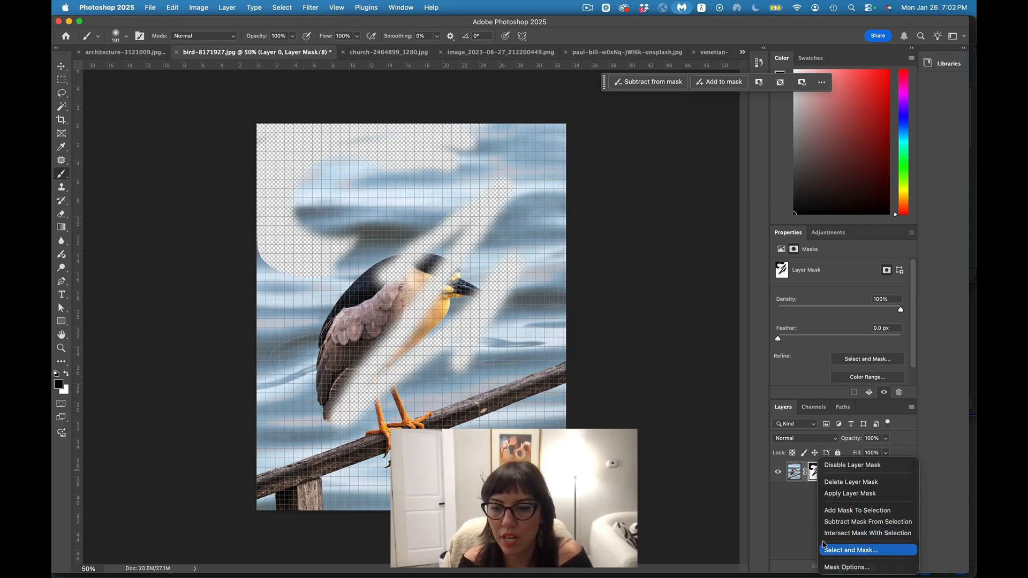
click(836, 567)
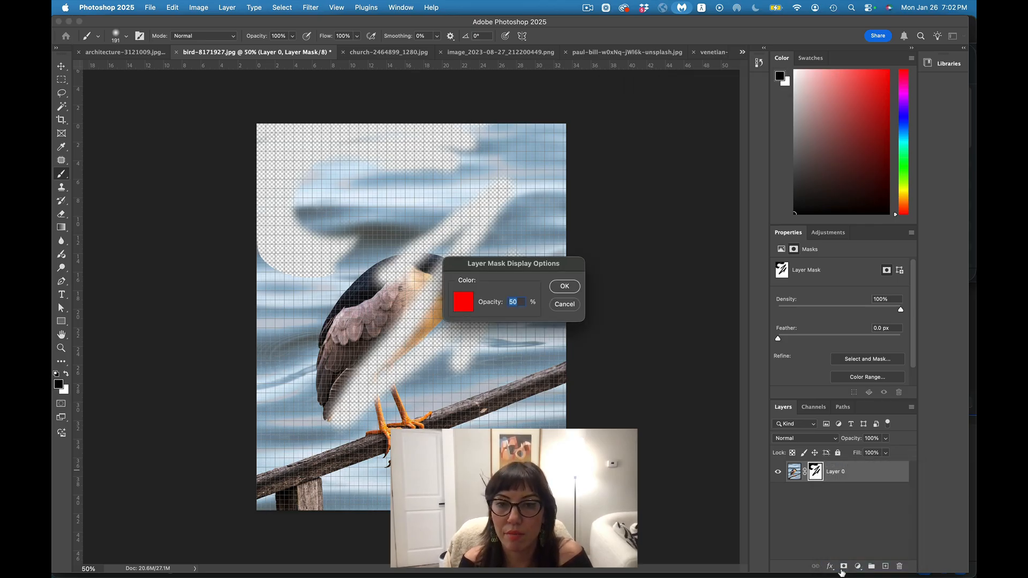
click(564, 304)
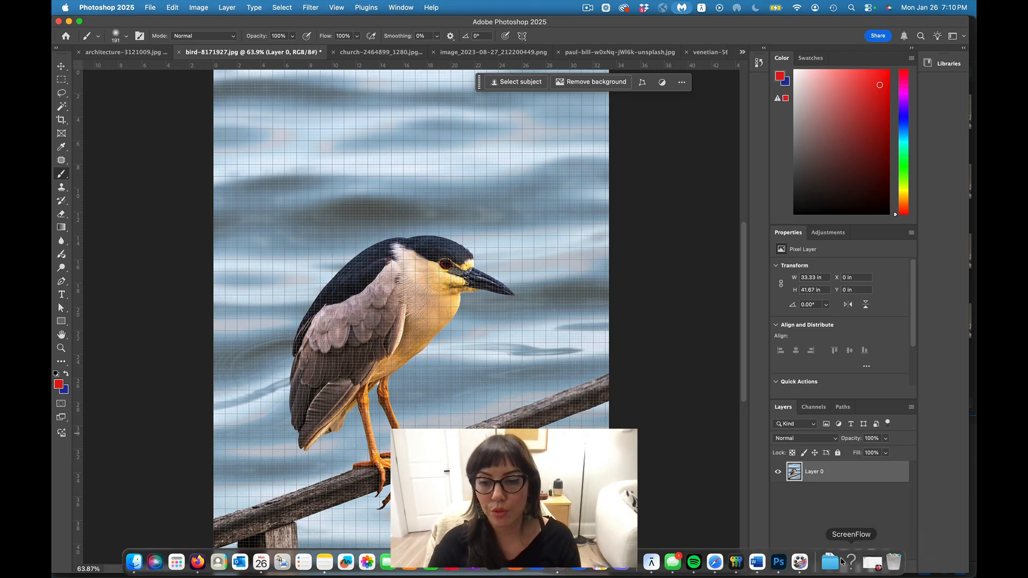
Add a new layer mask to the bird layer and invert it to black to hide the whole image
click(844, 566)
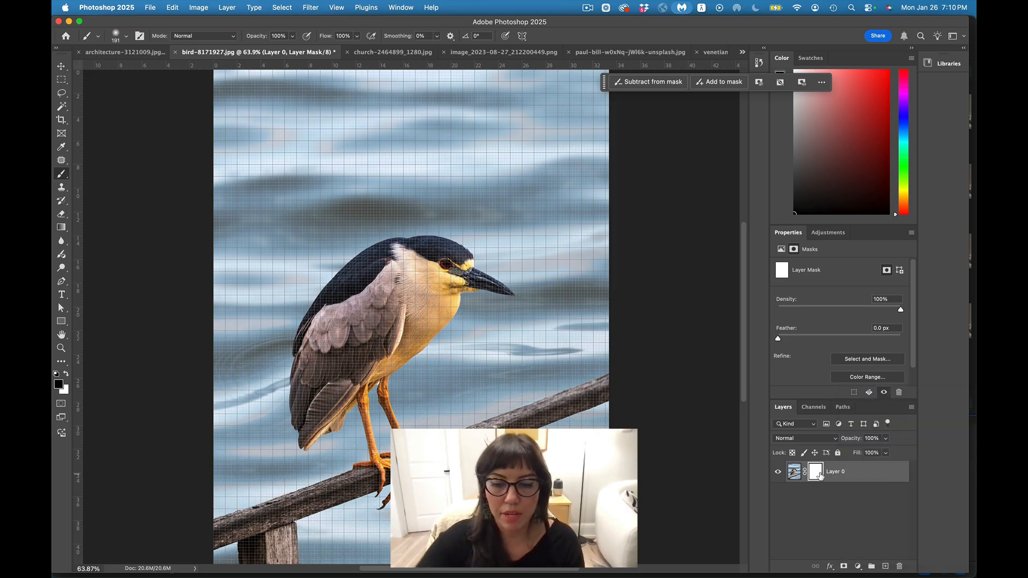
key(super+i)
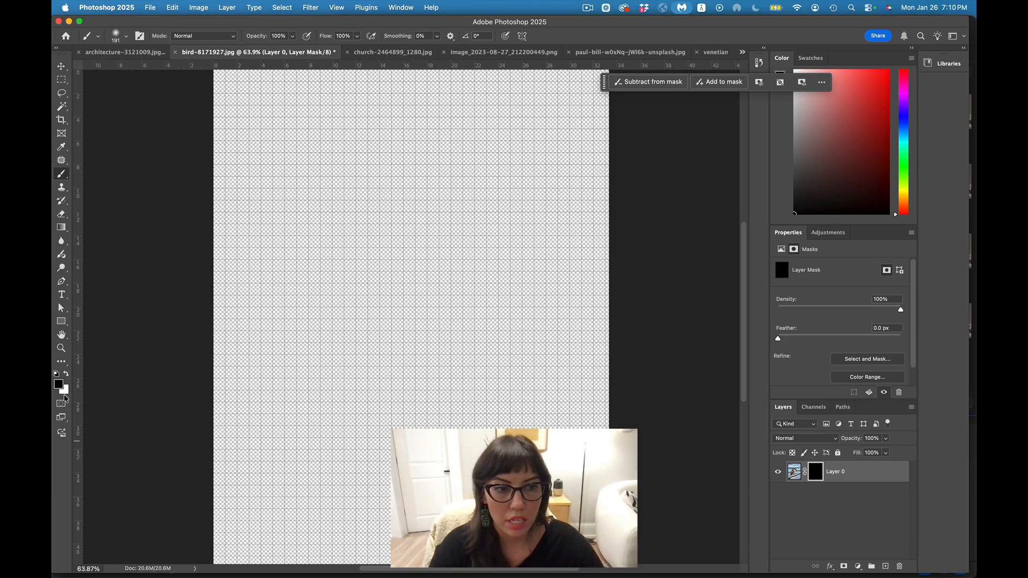
Paint with white on the black layer mask to reveal the bird and a soft margin of water around it
click(67, 375)
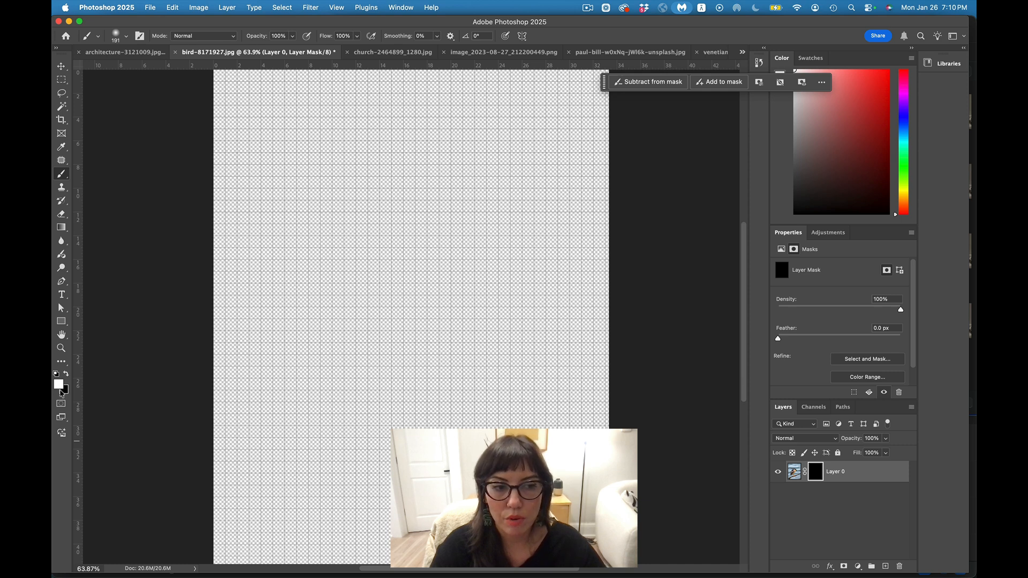
mouse_move(386, 264)
mouse_down()
mouse_move(427, 230)
mouse_move(399, 238)
mouse_move(408, 267)
mouse_move(381, 323)
mouse_move(415, 278)
mouse_move(413, 259)
mouse_move(461, 257)
mouse_move(355, 289)
mouse_move(474, 270)
mouse_move(514, 303)
mouse_move(319, 262)
mouse_move(316, 364)
mouse_up()
mouse_move(364, 332)
mouse_down()
mouse_move(321, 348)
mouse_move(306, 321)
mouse_move(316, 289)
mouse_move(353, 373)
mouse_move(305, 399)
mouse_move(388, 384)
mouse_move(359, 423)
mouse_move(364, 396)
mouse_move(363, 443)
mouse_move(366, 391)
mouse_move(397, 427)
mouse_move(378, 410)
mouse_move(388, 453)
mouse_move(313, 431)
mouse_move(285, 483)
mouse_move(331, 431)
mouse_up()
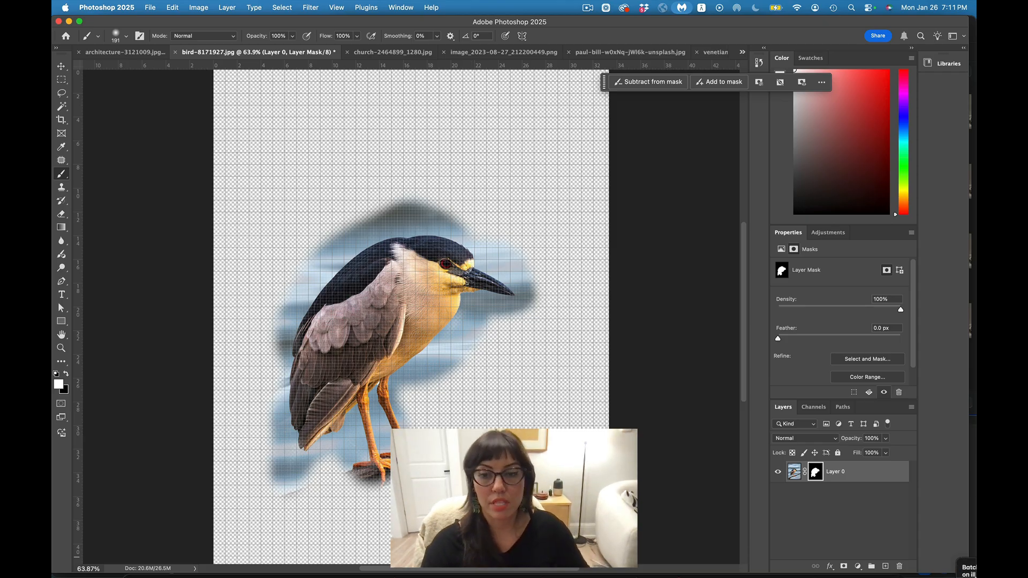
mouse_move(514, 575)
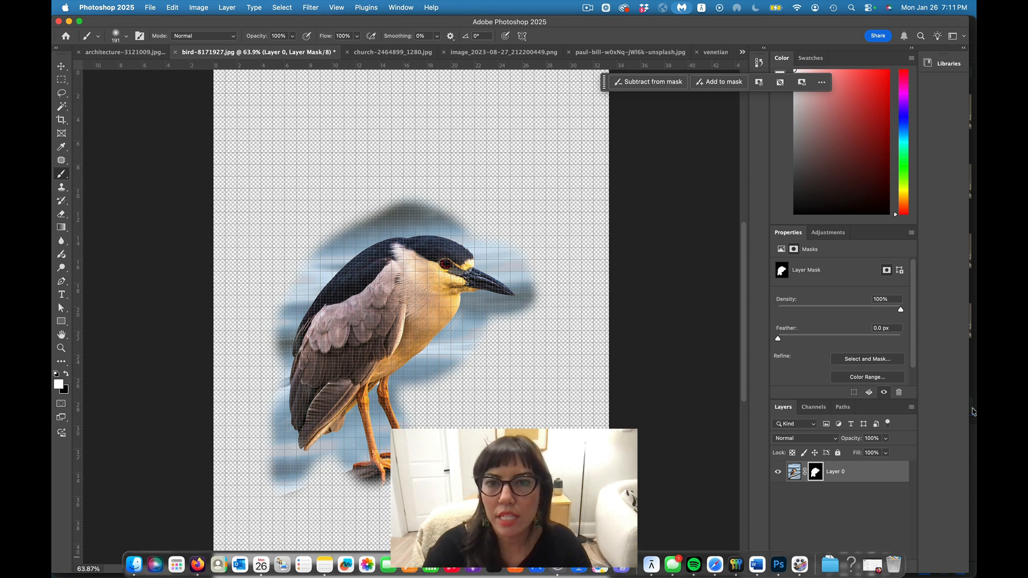
Try the Subtract from mask and Add to mask modes, and set the mask's feather to 47.4 px and density to 63%
click(646, 82)
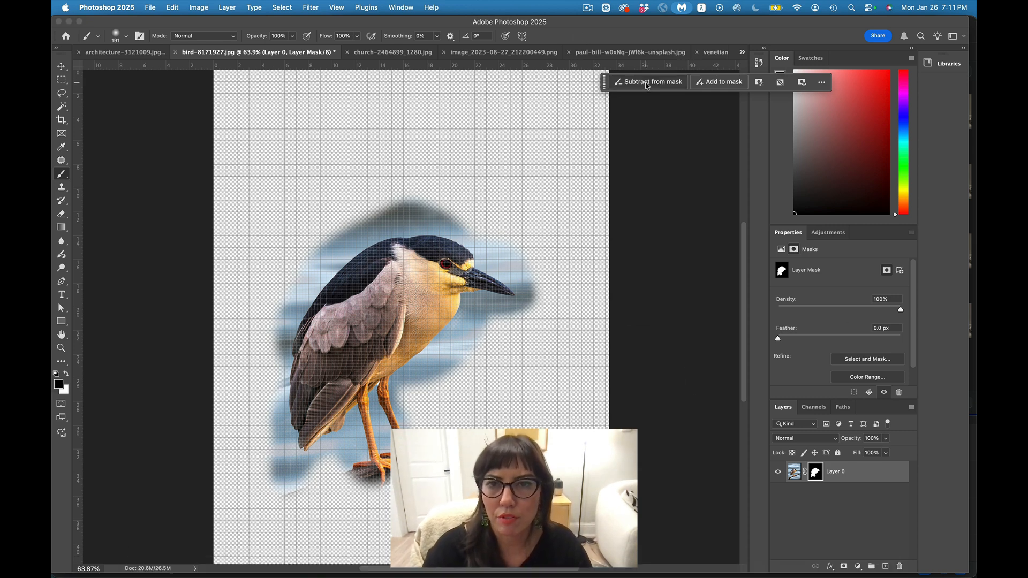
click(723, 83)
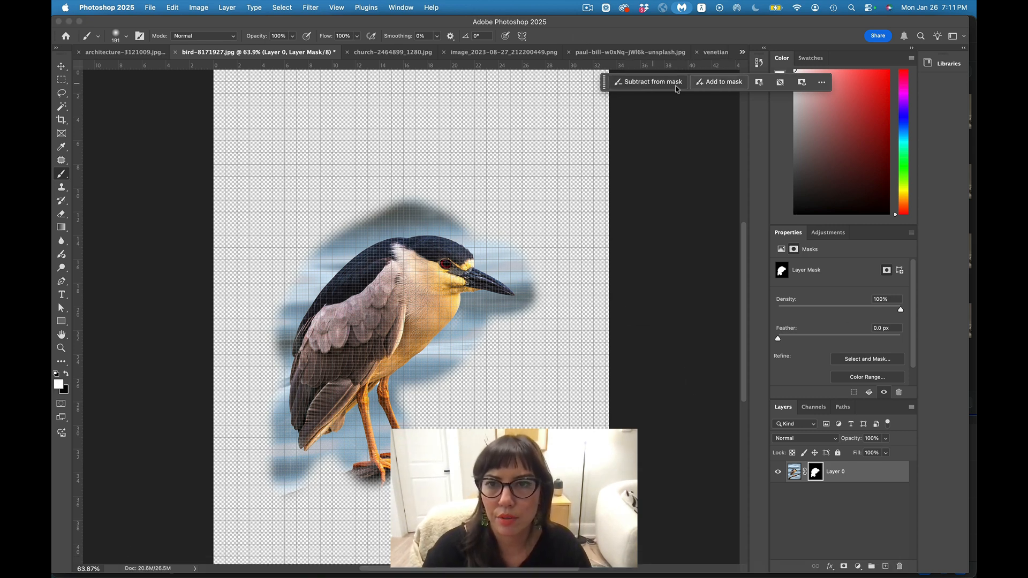
click(760, 84)
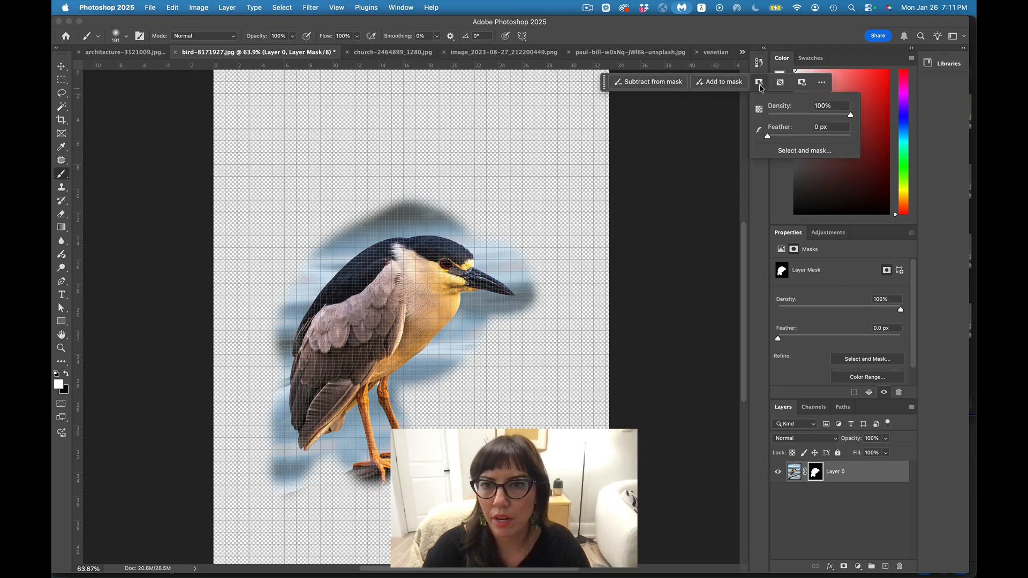
drag(769, 137, 820, 117)
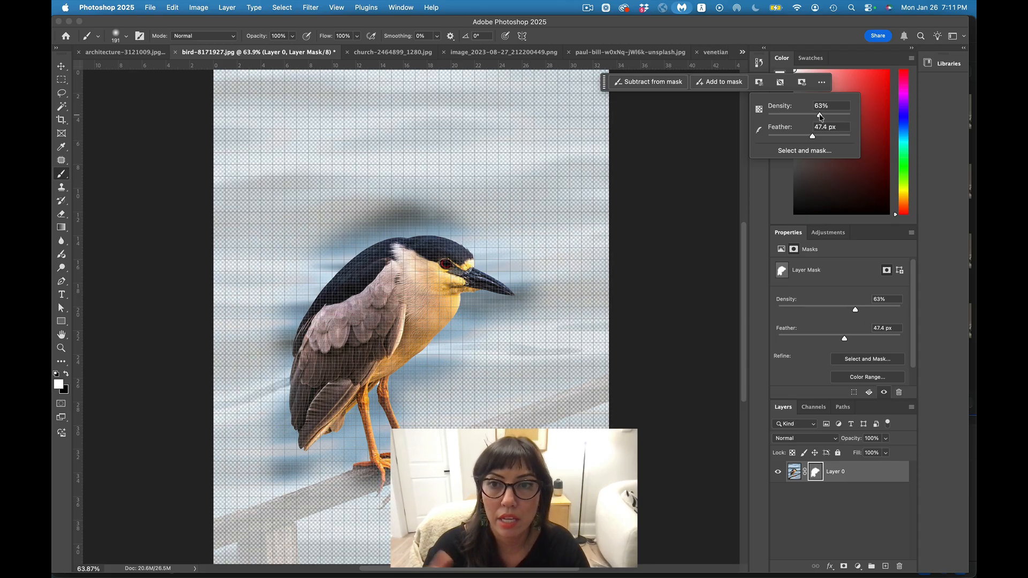
Display the layer mask in the Black and White view and switch it to the Overlay view
click(803, 85)
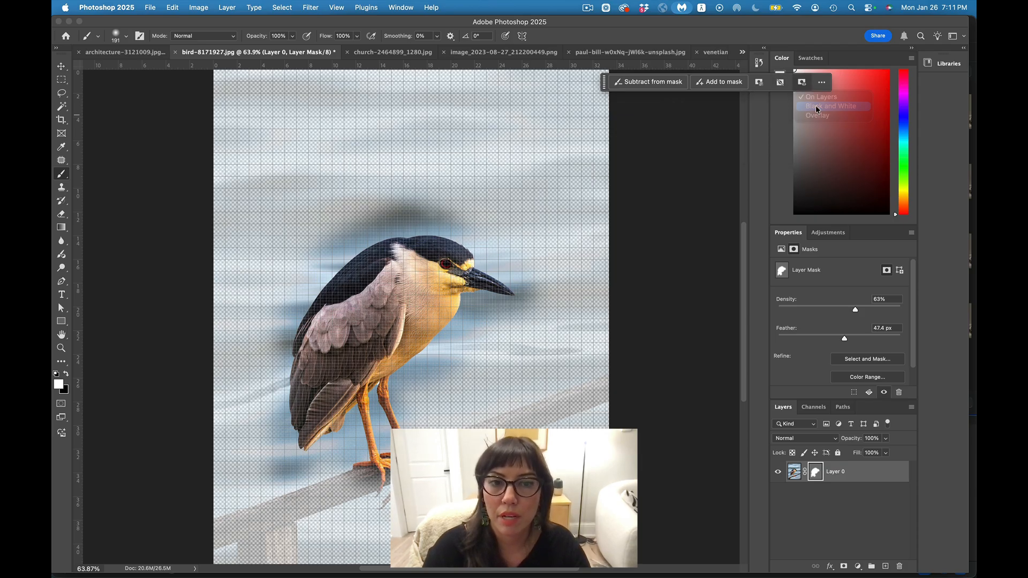
click(816, 106)
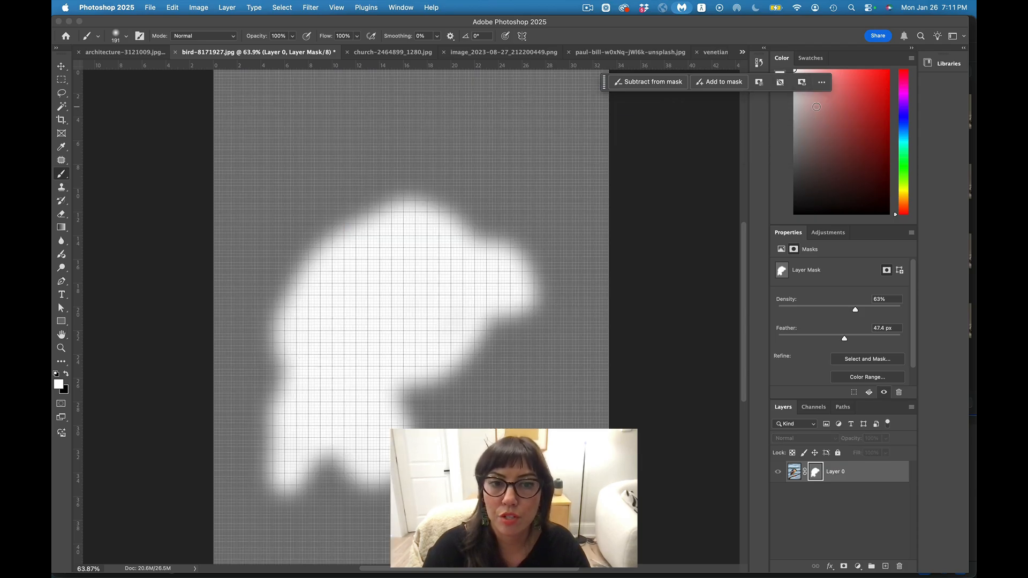
click(802, 83)
click(817, 116)
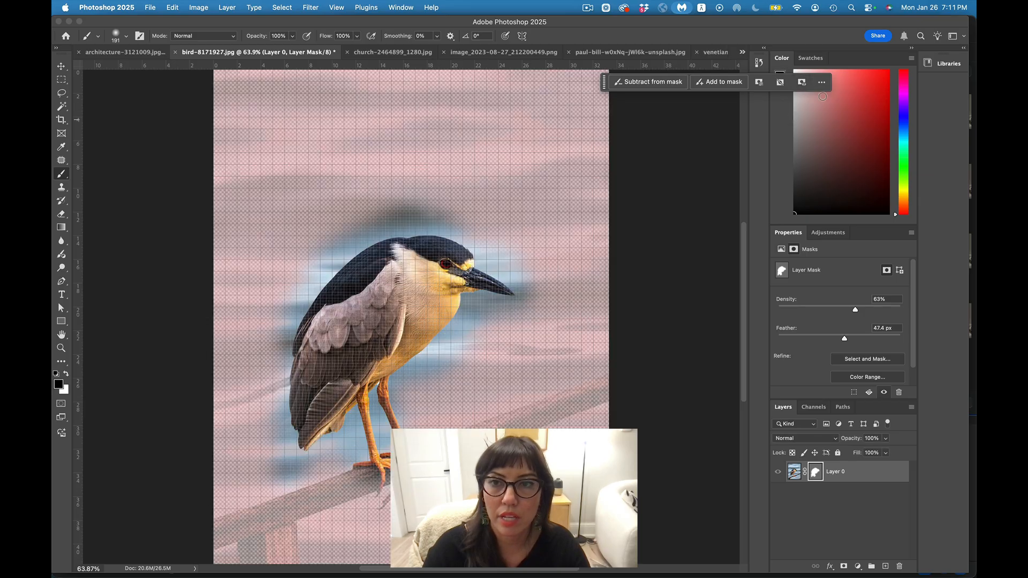
Look through the additional mask options and delete the layer mask from the bird layer
click(822, 83)
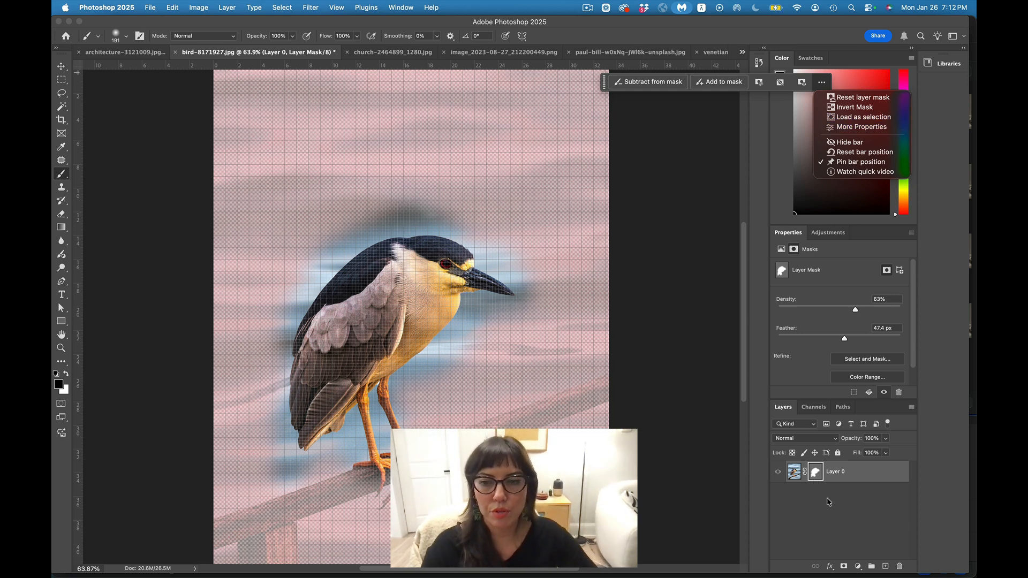
click(837, 477)
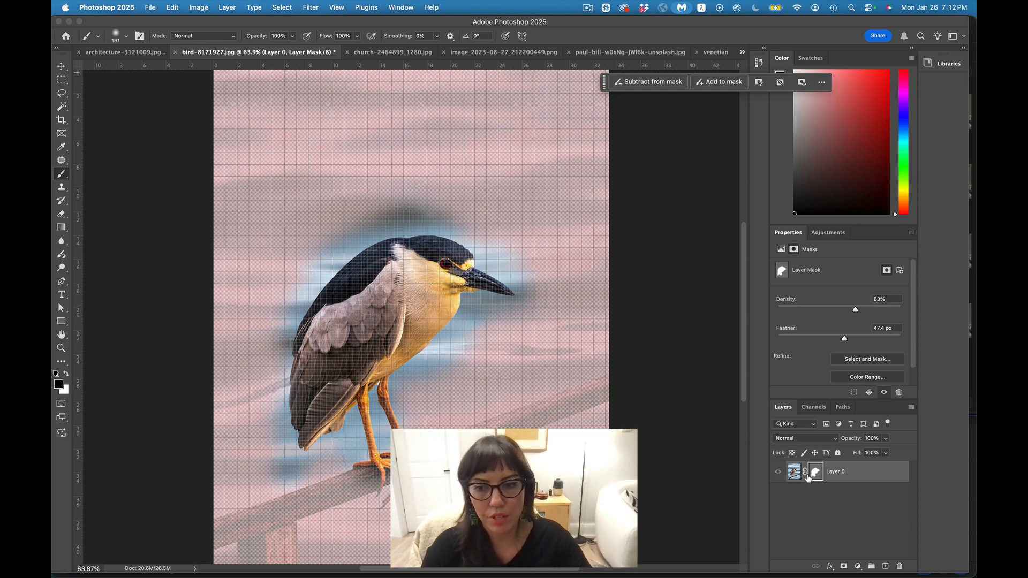
right_click(814, 473)
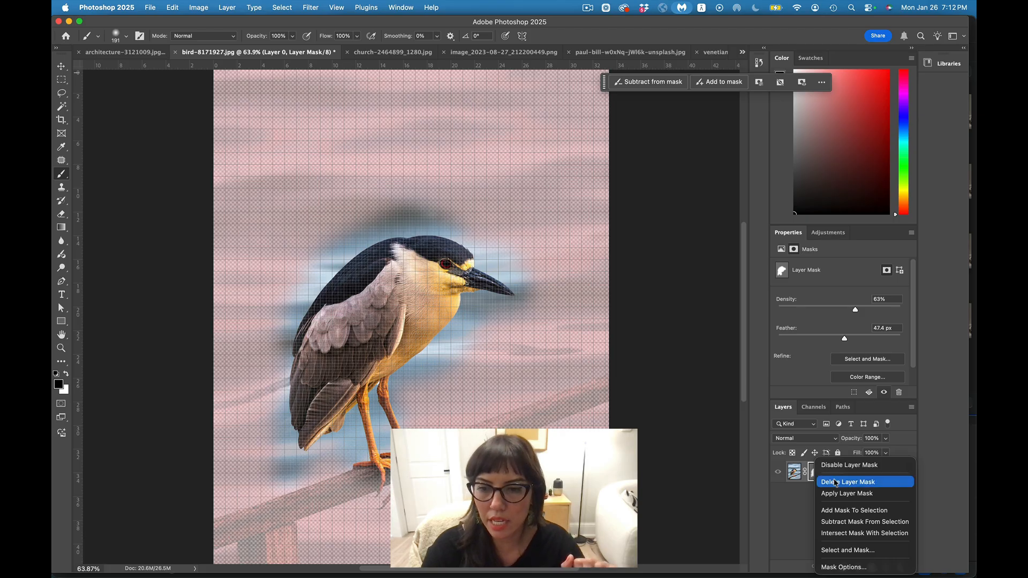
click(836, 482)
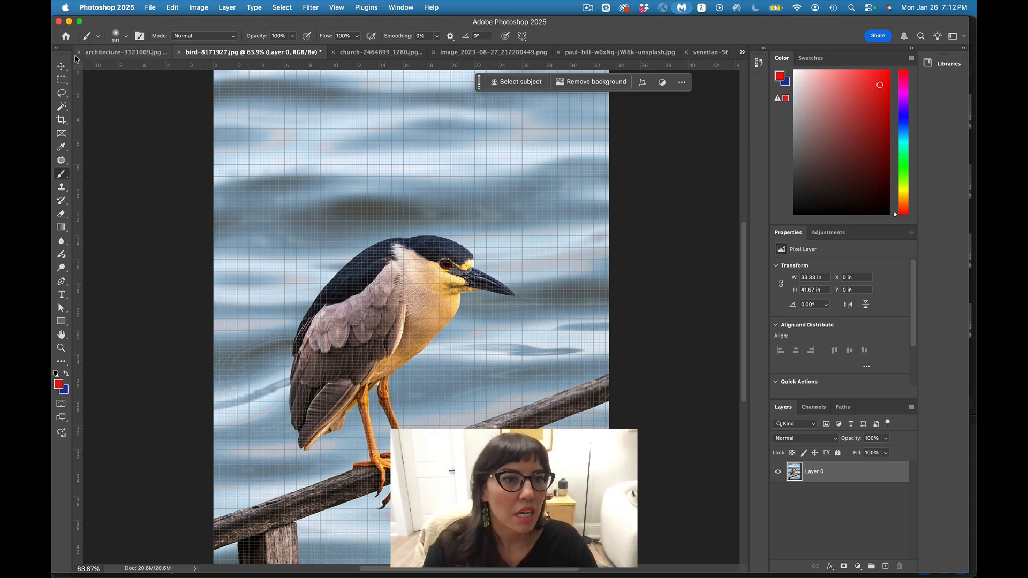
Select the light band of water above the bird with the Magic Wand
click(63, 106)
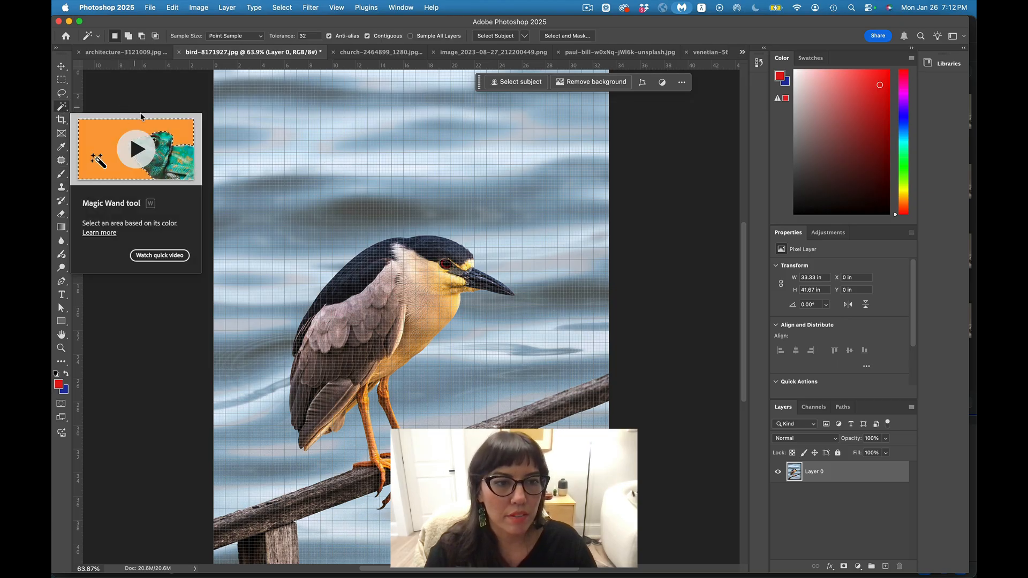
click(505, 170)
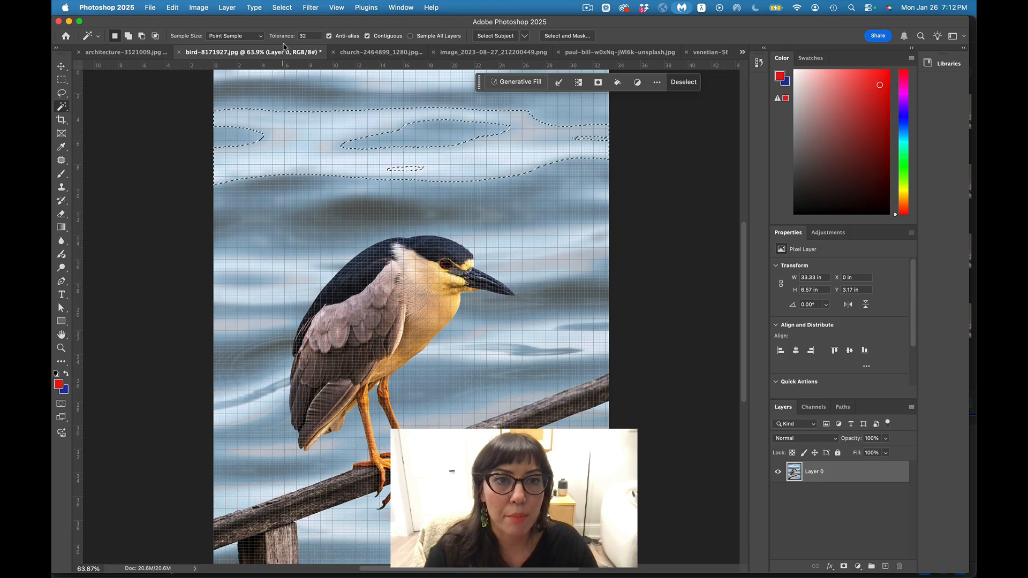
Set the Magic Wand tolerance to 100, sample the water above the bird afresh, and deselect
double_click(306, 36)
text(100)
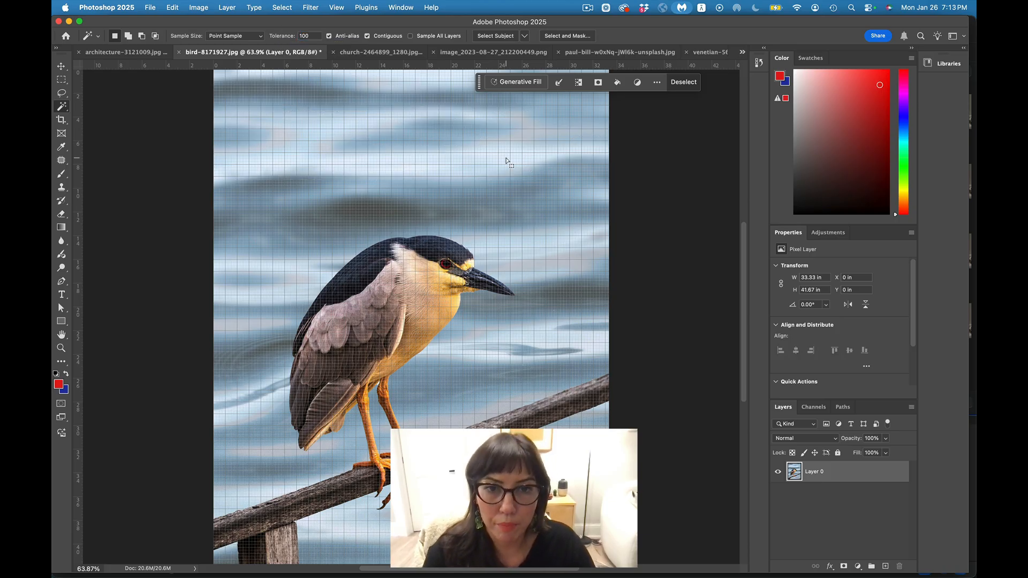
key(super+d)
click(528, 189)
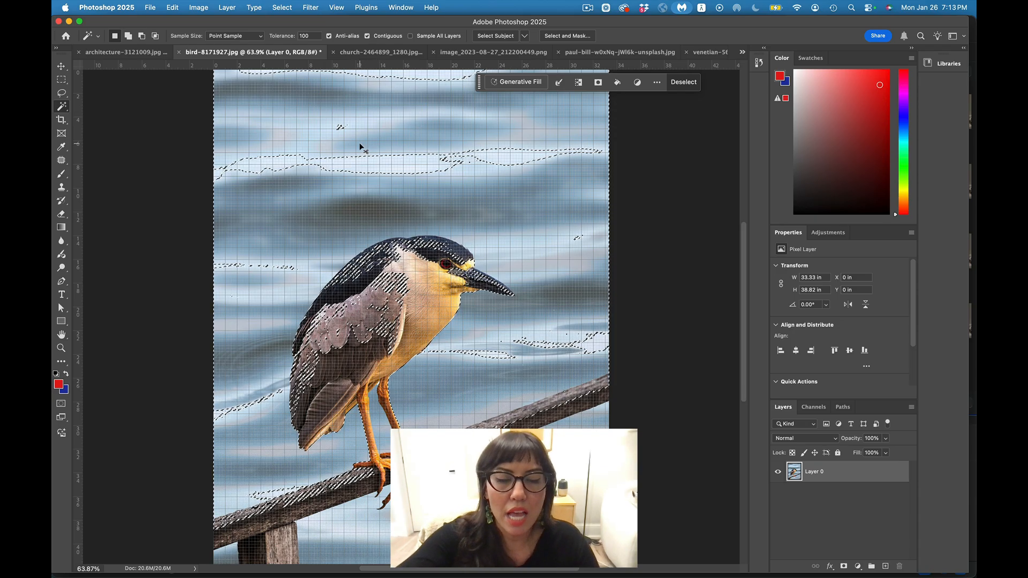
key(super+d)
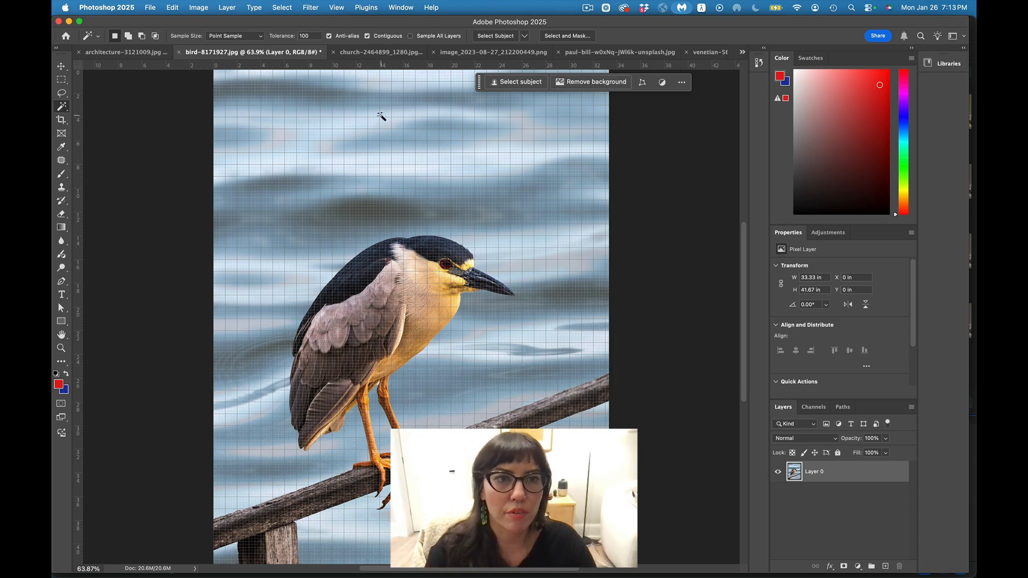
Draw a freehand Lasso selection around the bird's head and beak
click(62, 94)
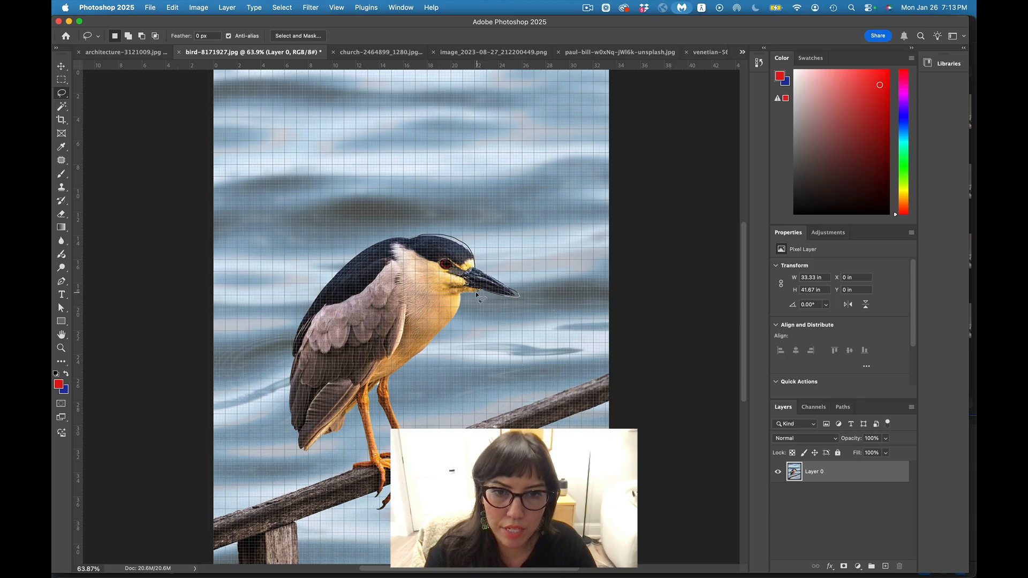
drag(394, 254, 395, 256)
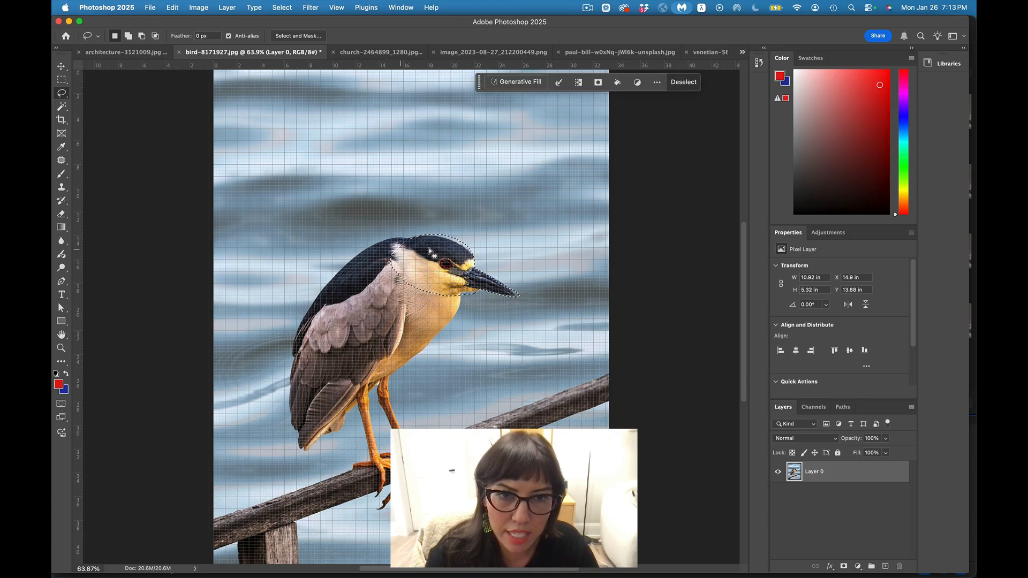
Subtract the excess water above the bird's head and around the beak tip from the Lasso selection
key(super+plus)
key(super+plus)
key(super+plus)
scroll(518, 130, up, 3)
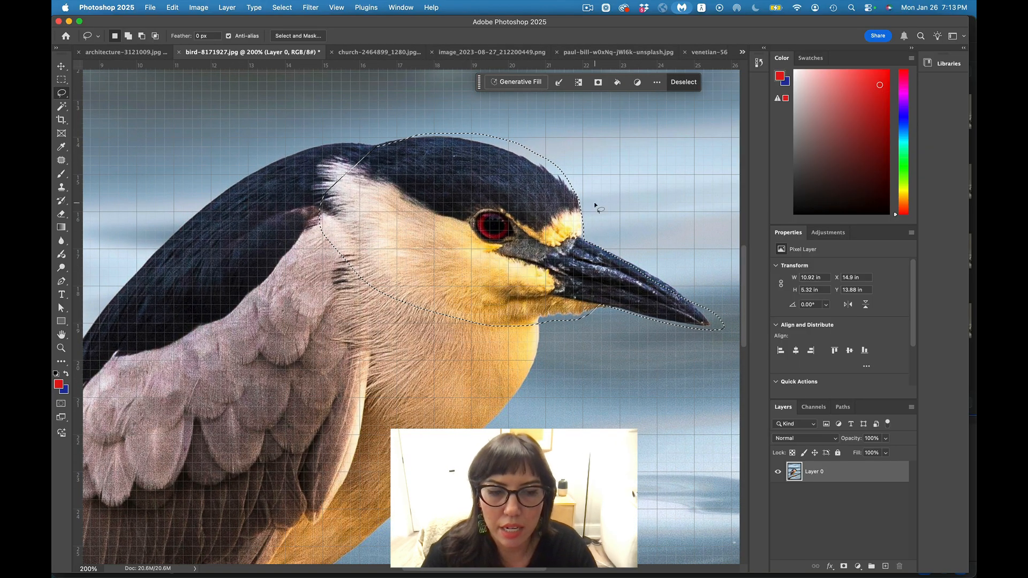
key(alt)
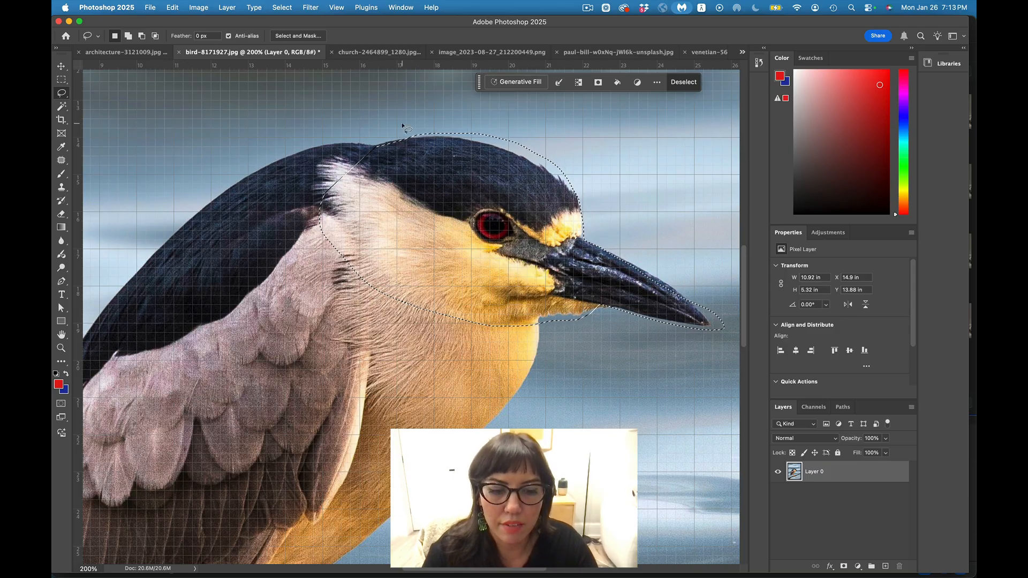
key(alt)
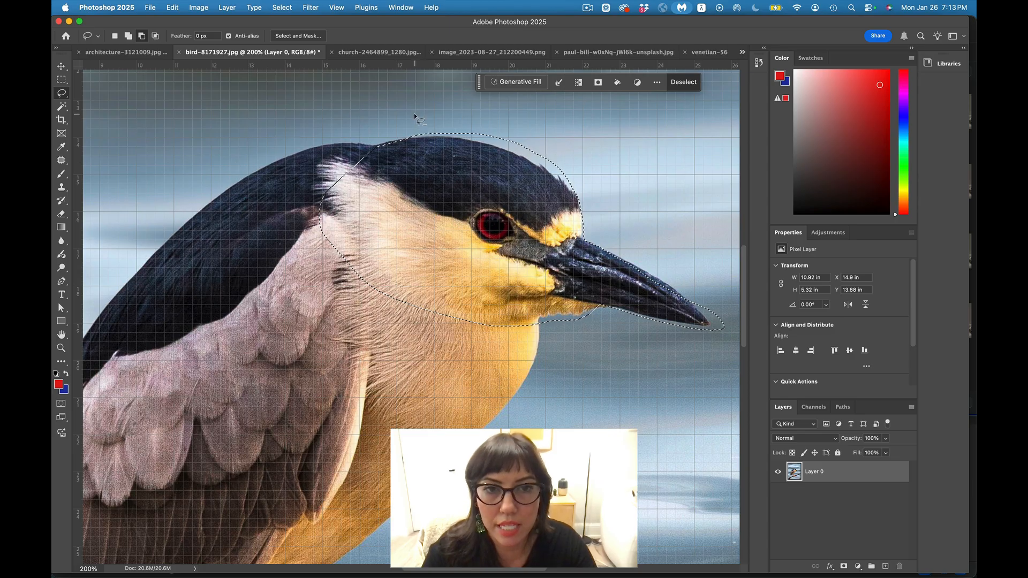
drag(406, 138, 424, 136)
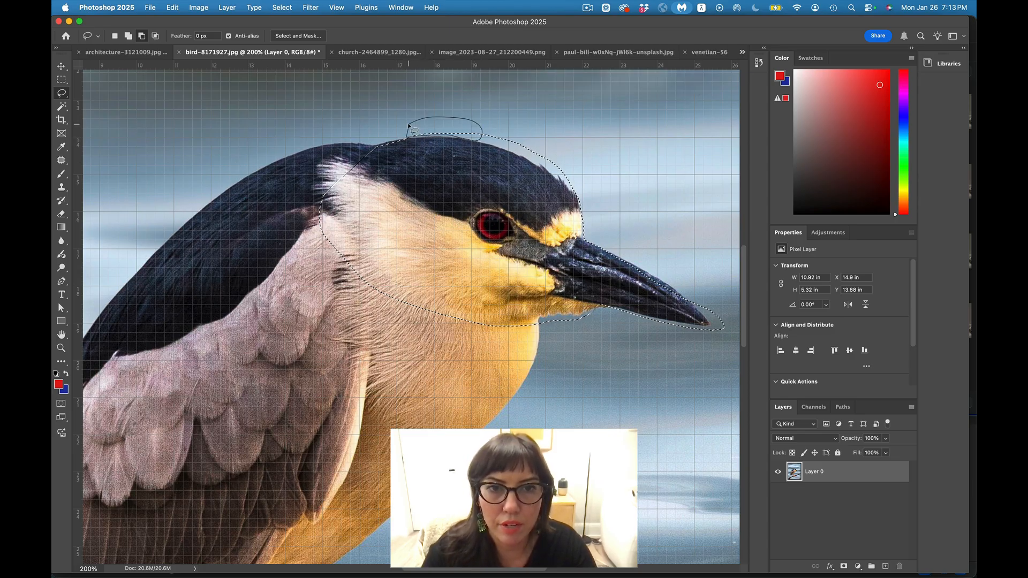
drag(409, 127, 411, 129)
mouse_move(481, 138)
mouse_down()
mouse_move(529, 156)
mouse_move(524, 134)
mouse_move(475, 124)
mouse_move(581, 199)
mouse_up()
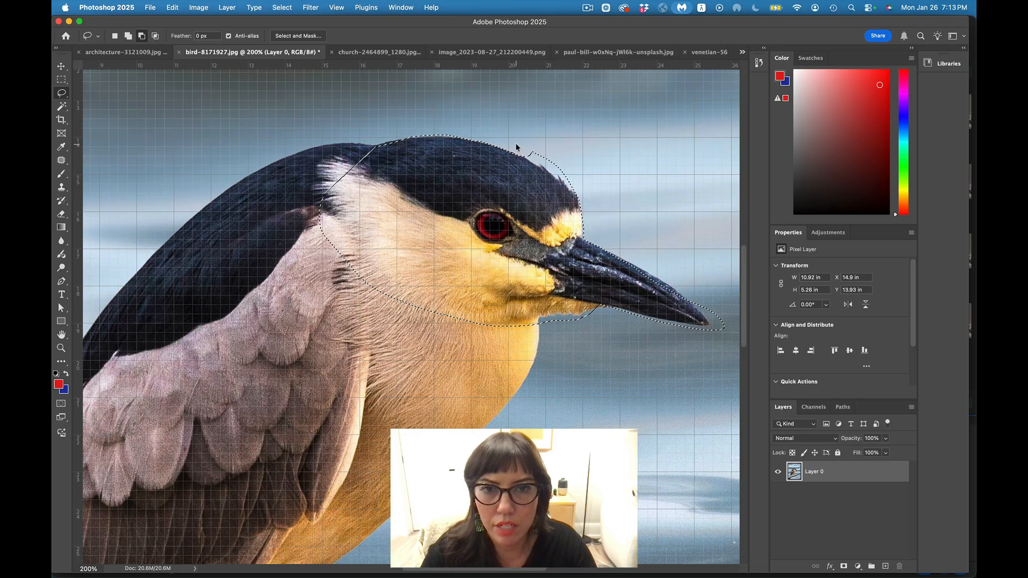
drag(517, 145, 517, 146)
drag(695, 304, 724, 338)
drag(697, 289, 690, 286)
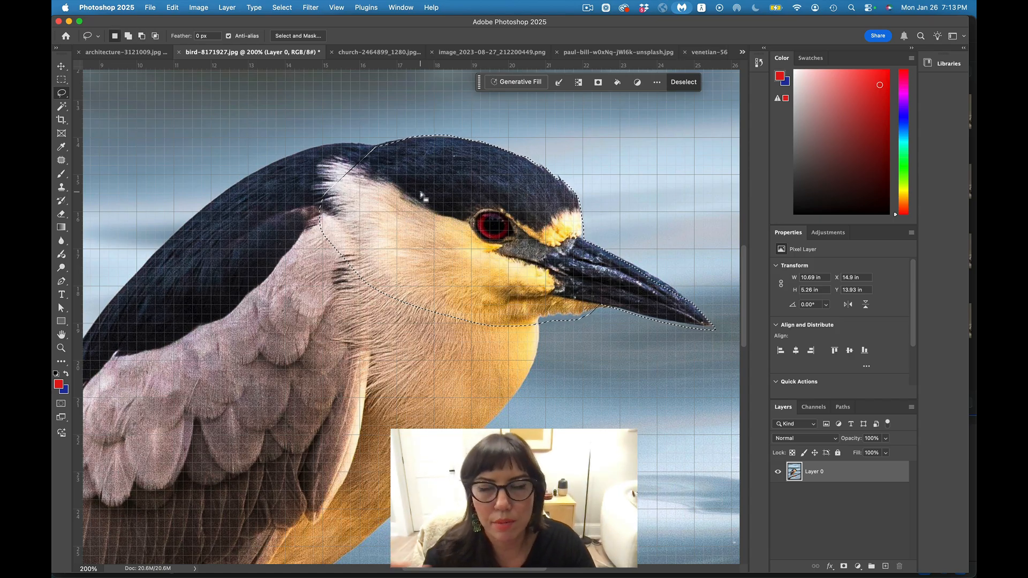
Add the bird's upper chest below the beak to the selection with the Polygonal Lasso
right_click(63, 99)
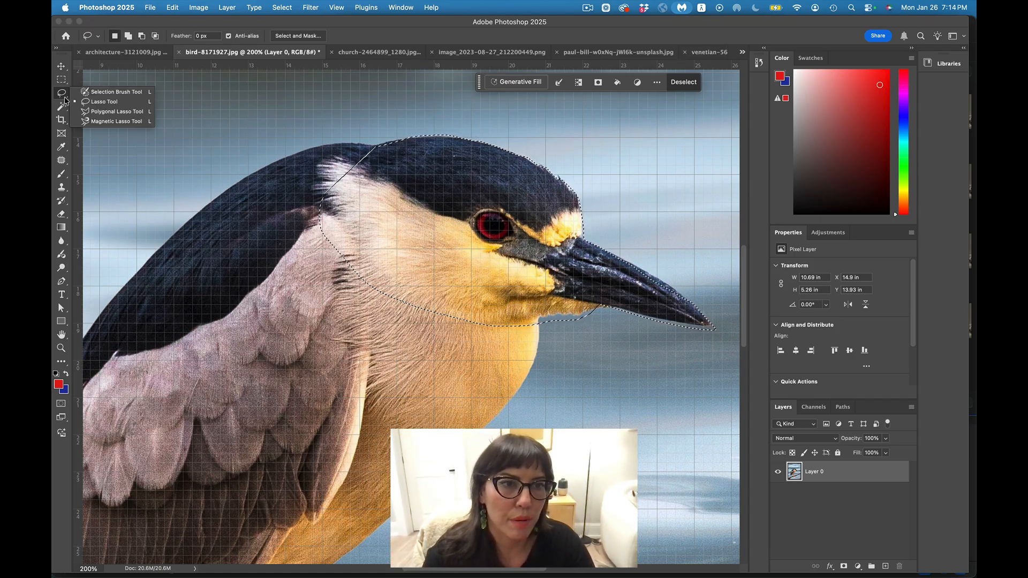
click(107, 112)
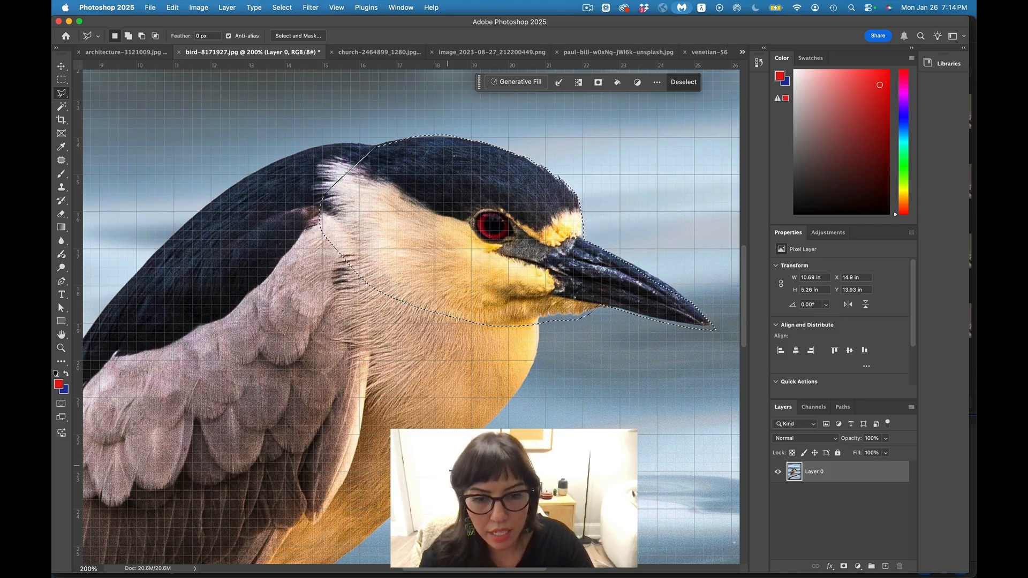
key(alt)
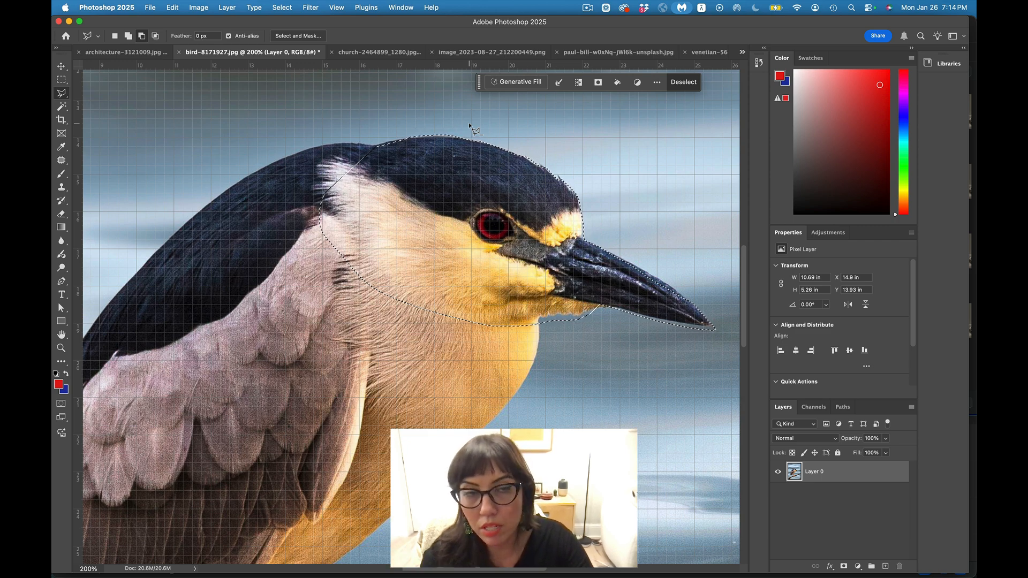
key(shift)
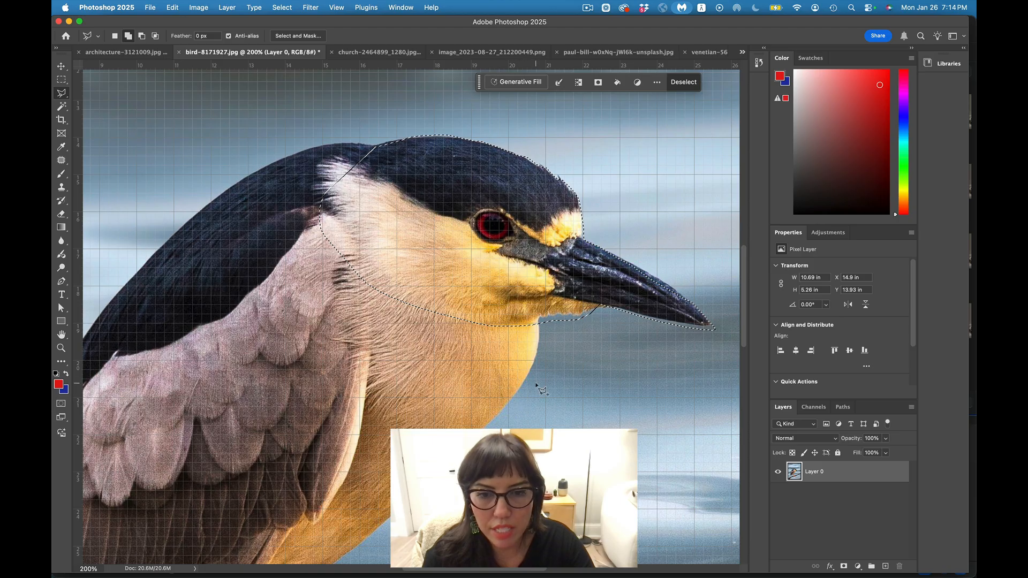
drag(488, 428, 495, 425)
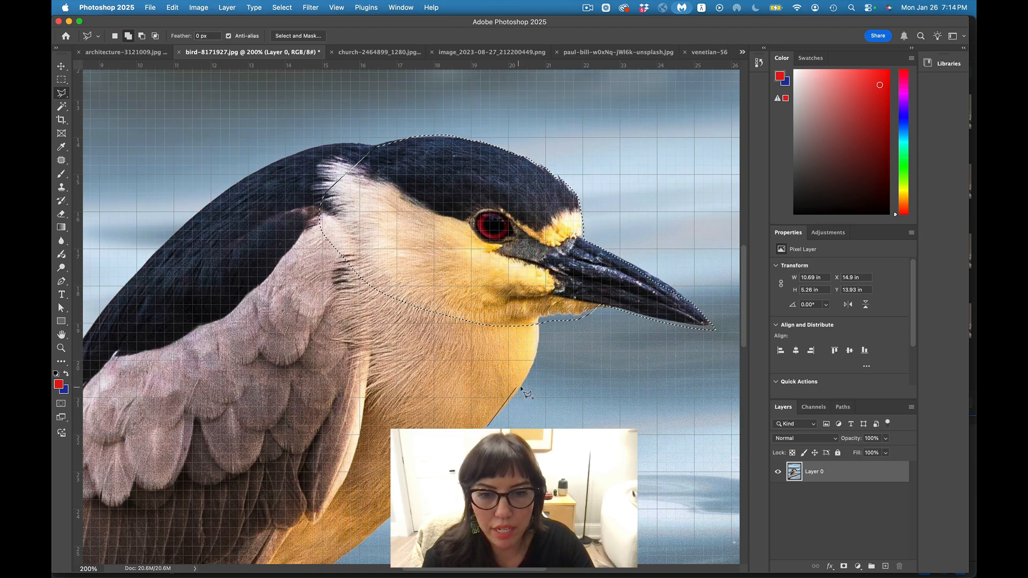
mouse_move(523, 386)
mouse_down()
mouse_move(539, 307)
mouse_move(458, 298)
mouse_move(421, 424)
mouse_up()
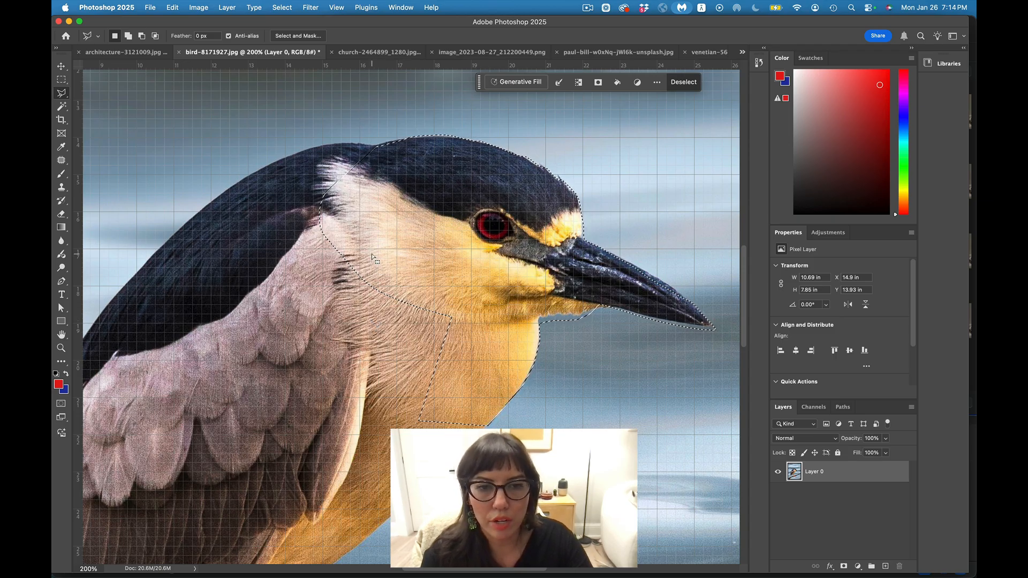
Draw a new angular Polygonal Lasso selection across the bird's chest and wing
click(298, 371)
click(429, 375)
click(387, 486)
click(346, 445)
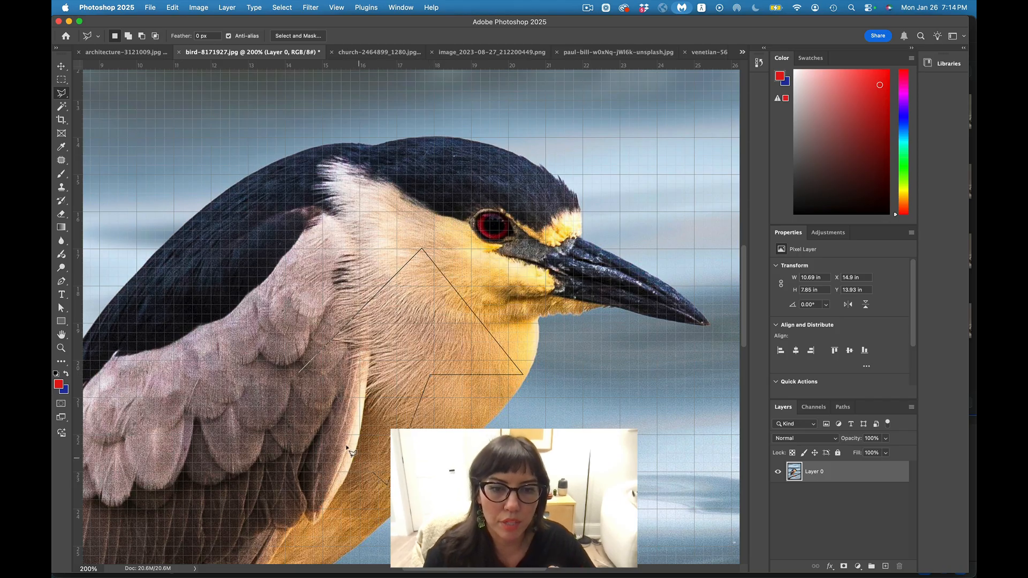
click(298, 372)
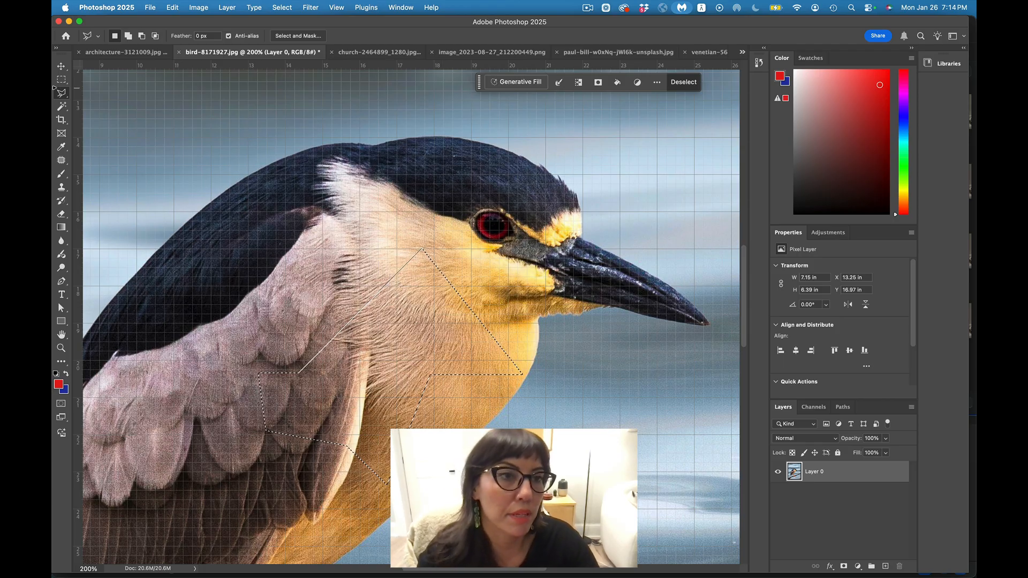
Try a Magnetic Lasso trace starting at the bird's throat, discard it, and undo back to the head and chest selection
click(62, 94)
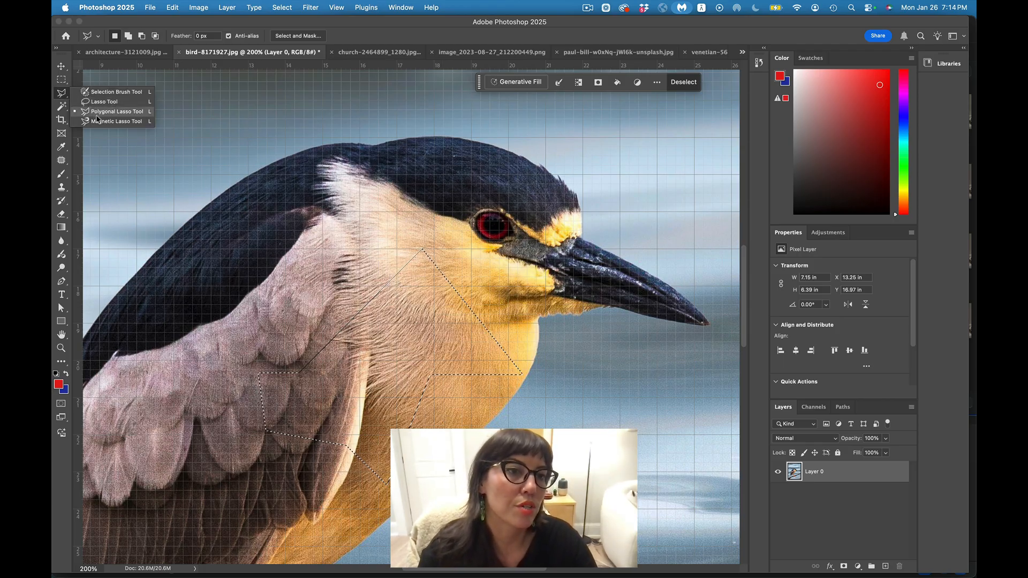
click(115, 121)
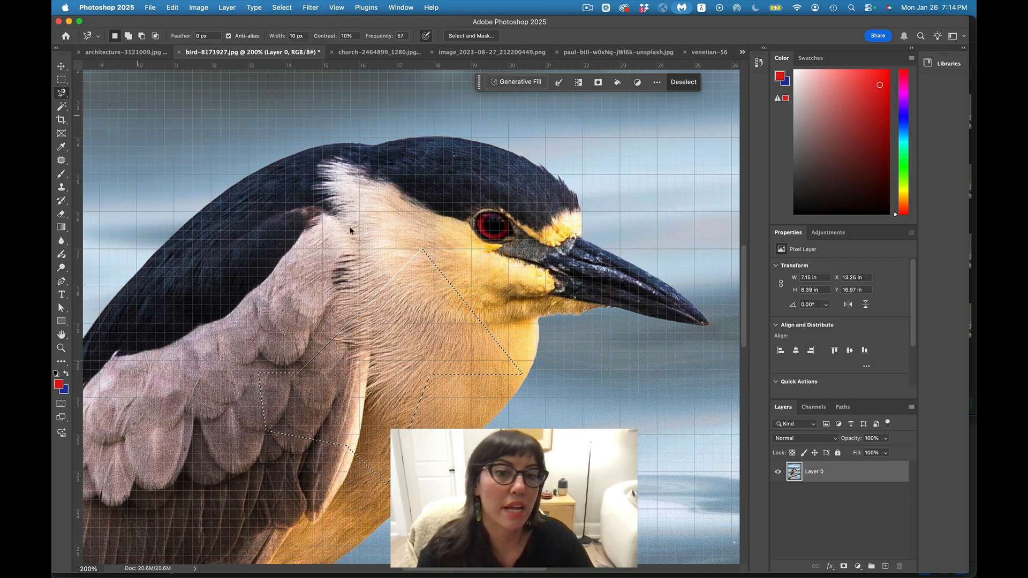
click(540, 321)
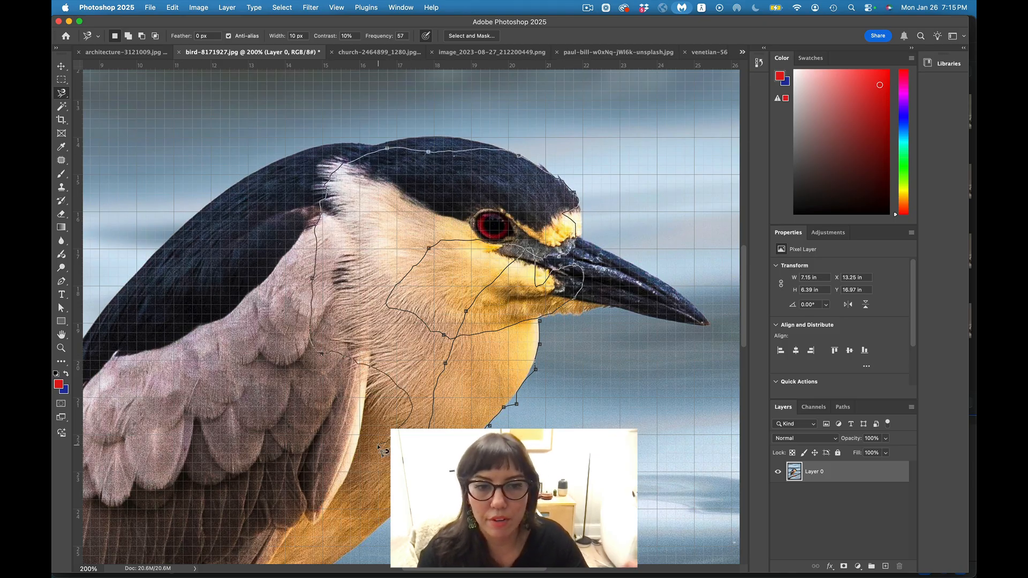
key(Escape)
key(super+z)
key(super+z)
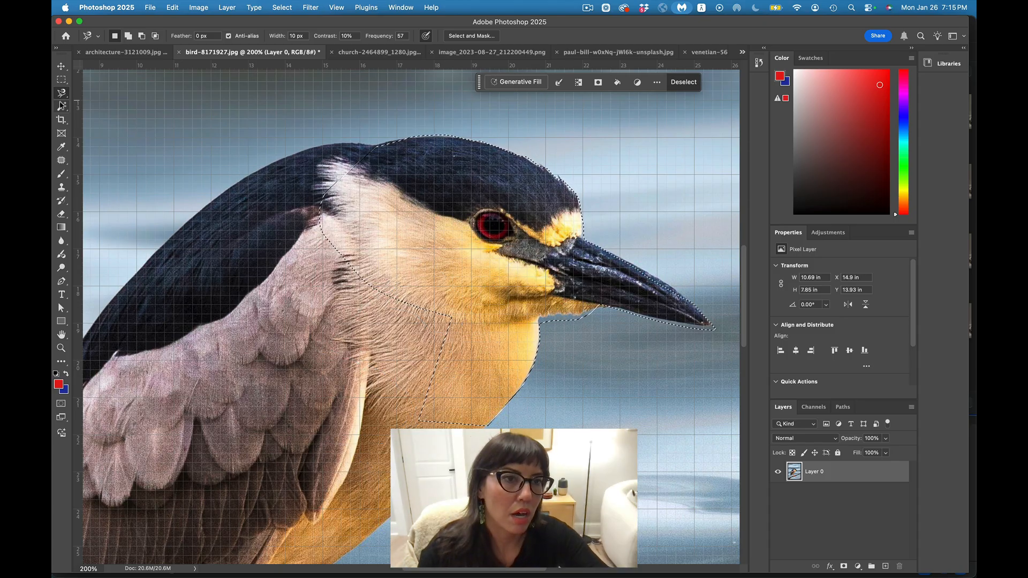
Extend the selection over the bird's upper back, neck and wing with the Selection Brush
right_click(61, 96)
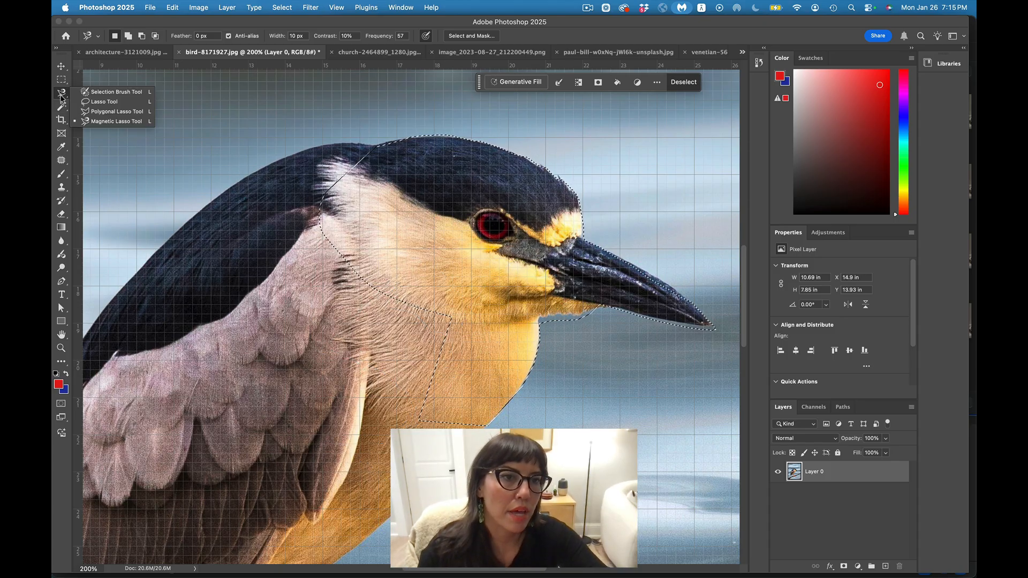
click(107, 94)
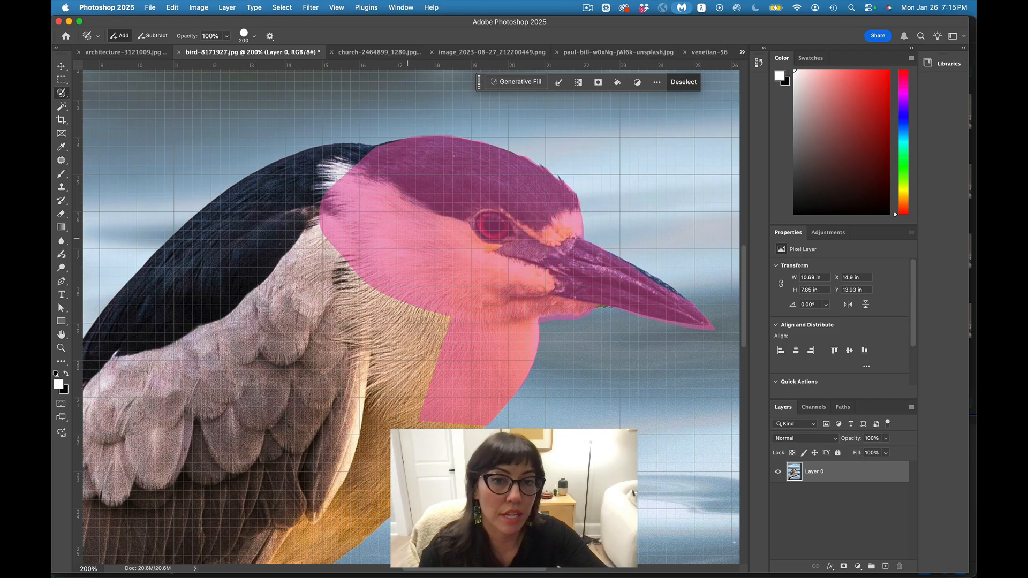
mouse_move(405, 211)
mouse_down()
mouse_move(342, 176)
mouse_move(259, 240)
mouse_up()
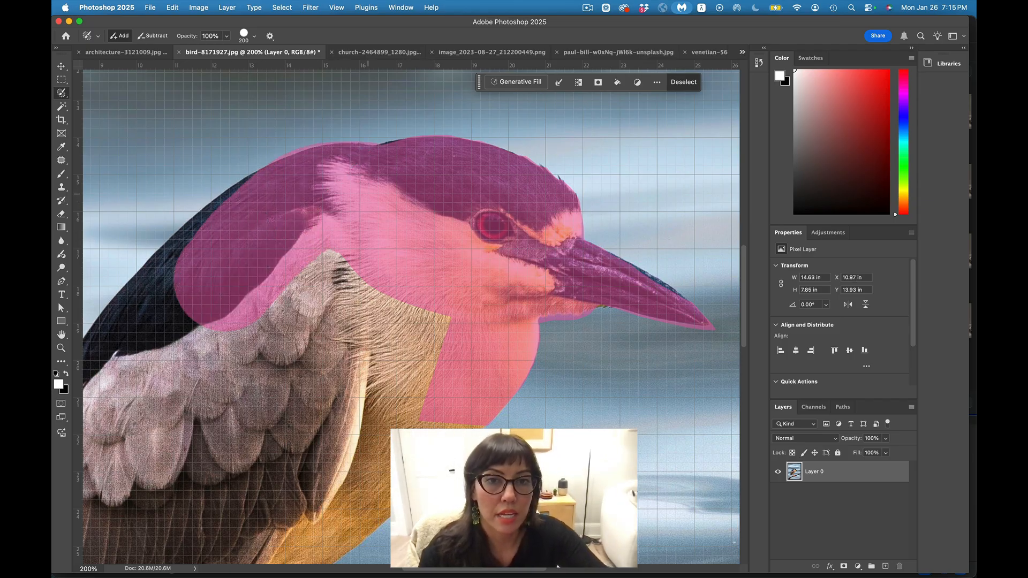
mouse_move(435, 227)
mouse_down()
mouse_move(322, 326)
mouse_move(331, 353)
mouse_move(273, 364)
mouse_up()
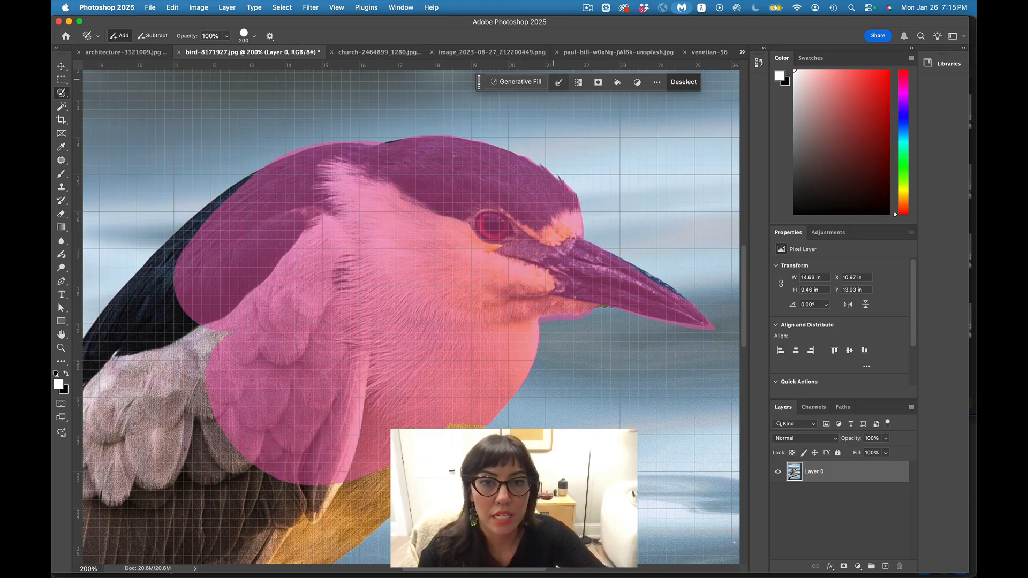
click(60, 67)
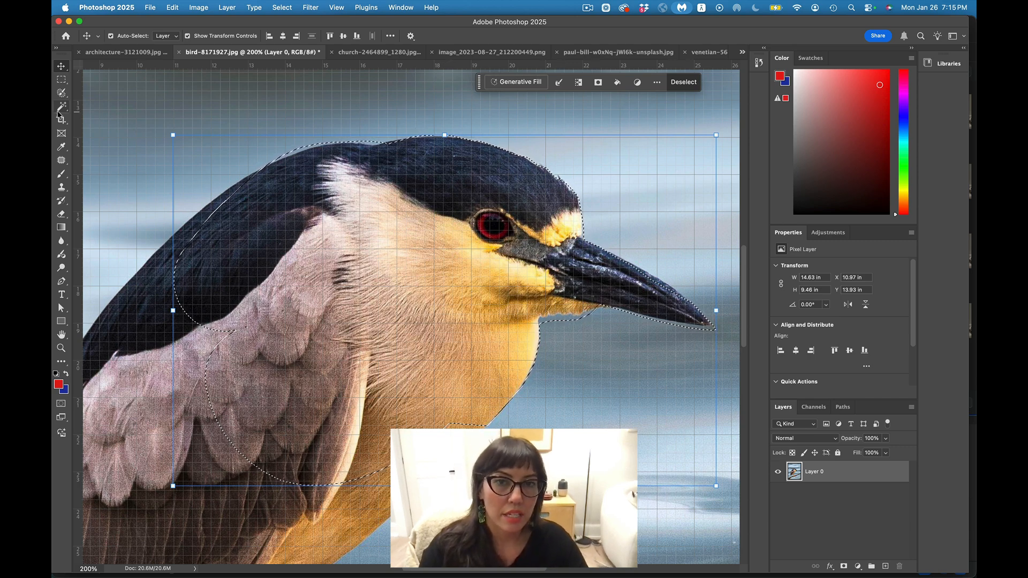
Deselect the painted area and select the whole bird with the Object Selection tool
click(61, 95)
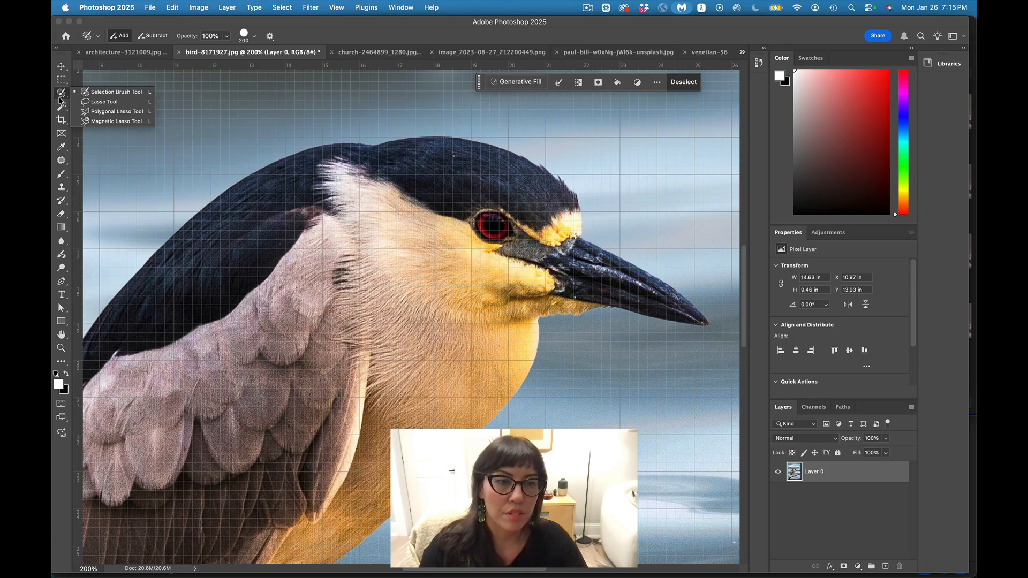
click(62, 106)
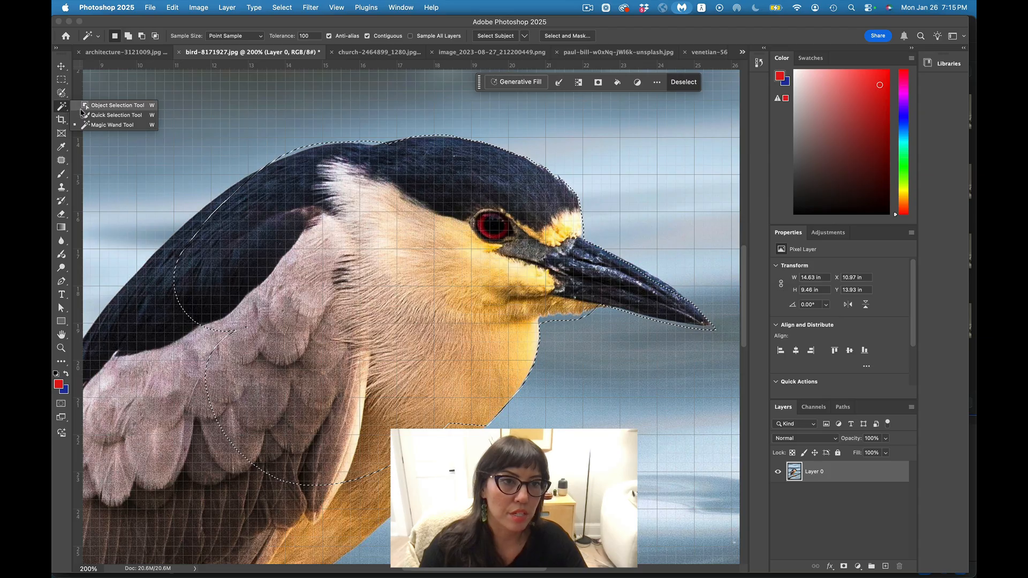
click(87, 106)
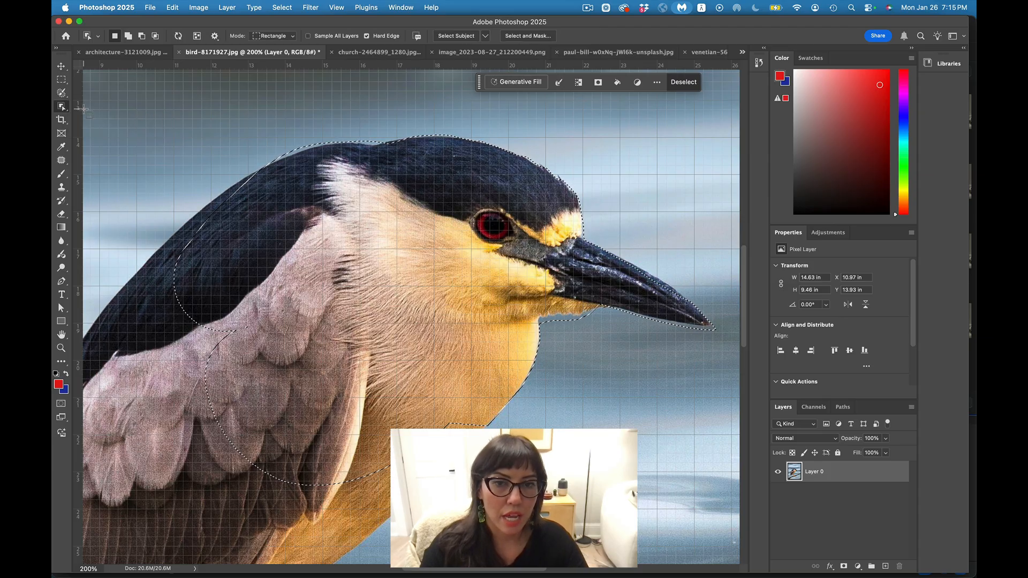
key(super+d)
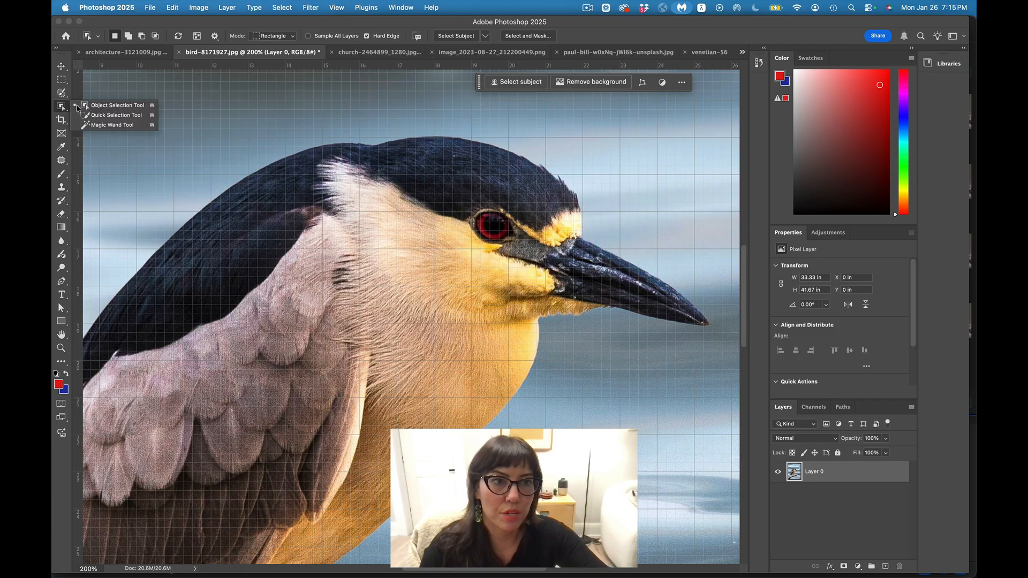
click(373, 266)
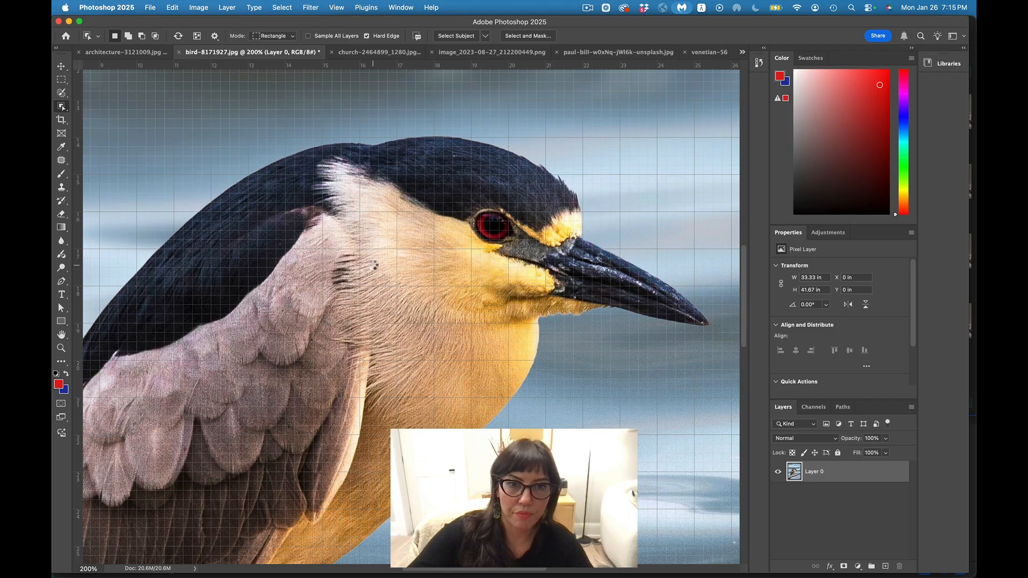
key(super+minus)
key(super+minus)
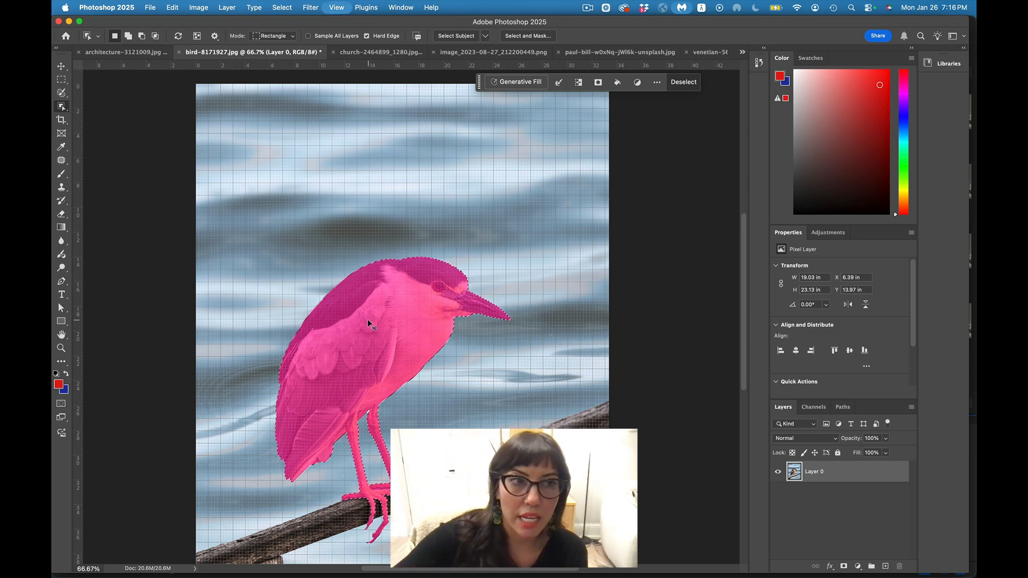
Refine the selection edge along the front of the bird's crown with the Polygonal Lasso, trying both adding and subtracting
key(super+equal)
key(super+equal)
click(62, 96)
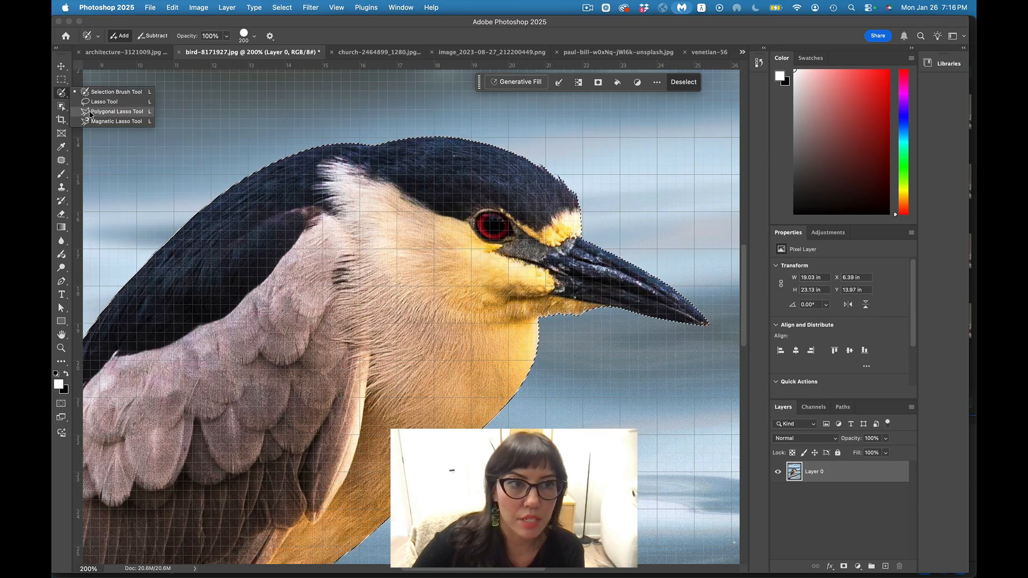
click(112, 111)
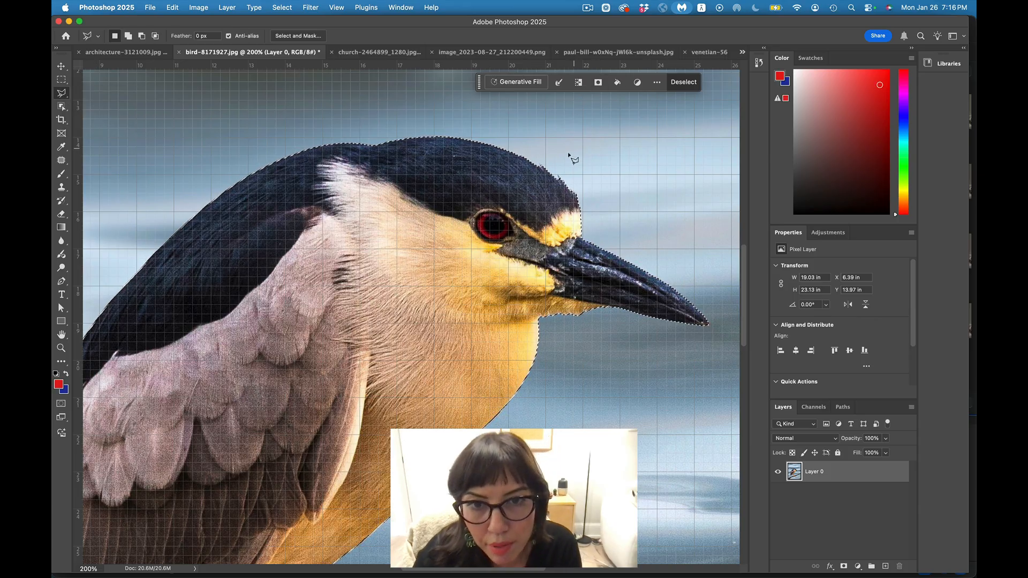
key(shift)
click(544, 170)
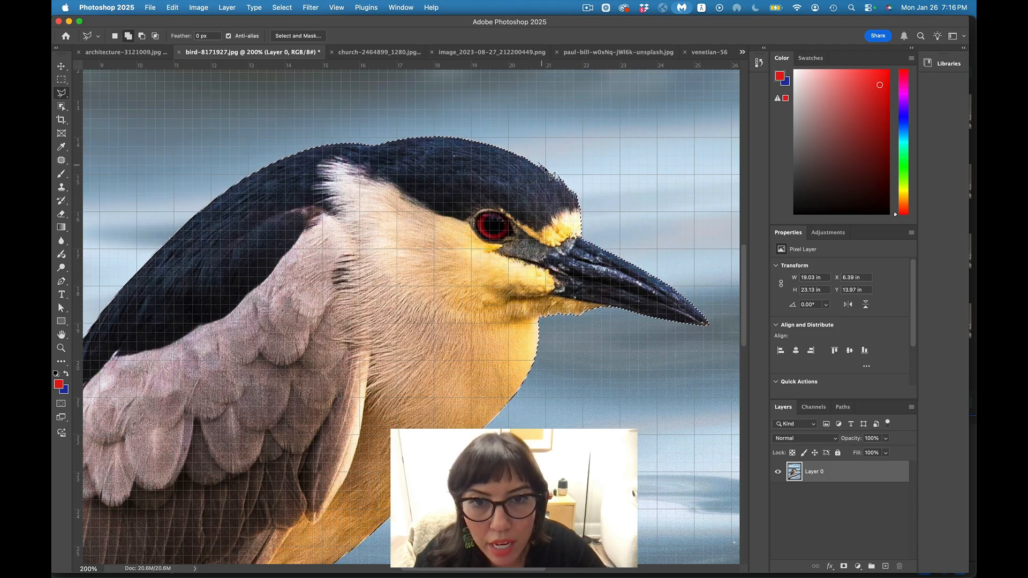
click(544, 170)
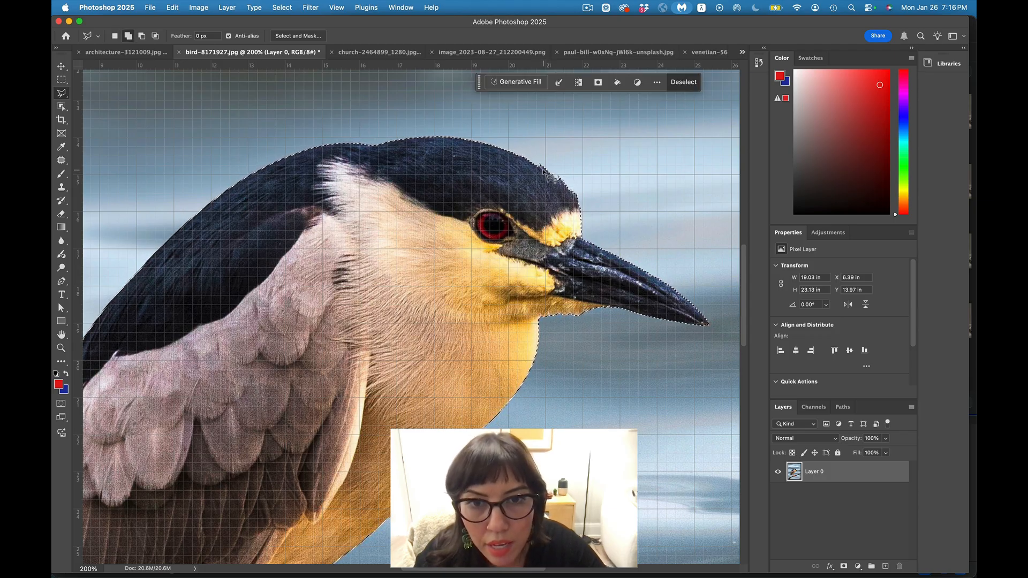
click(544, 172)
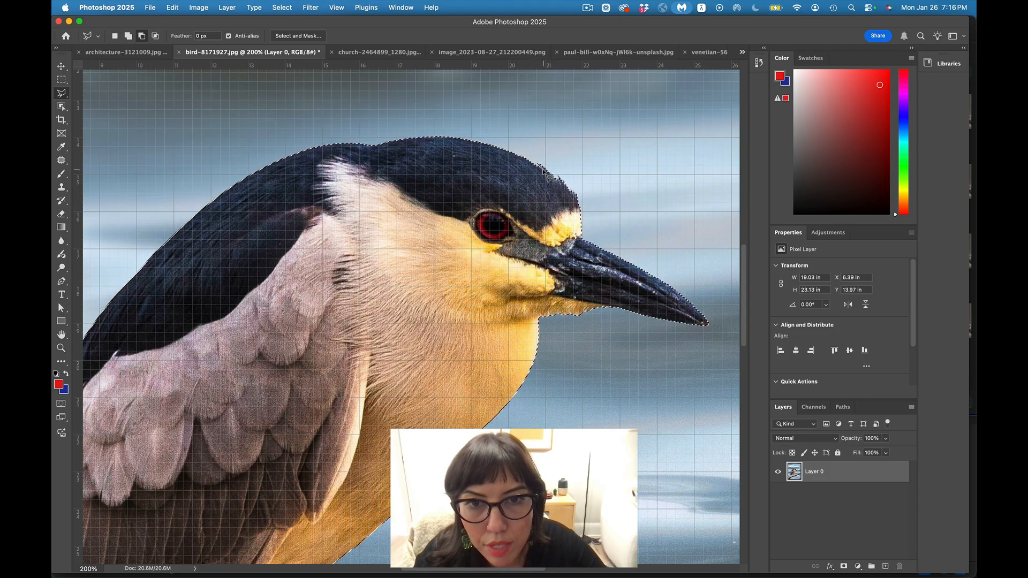
click(539, 170)
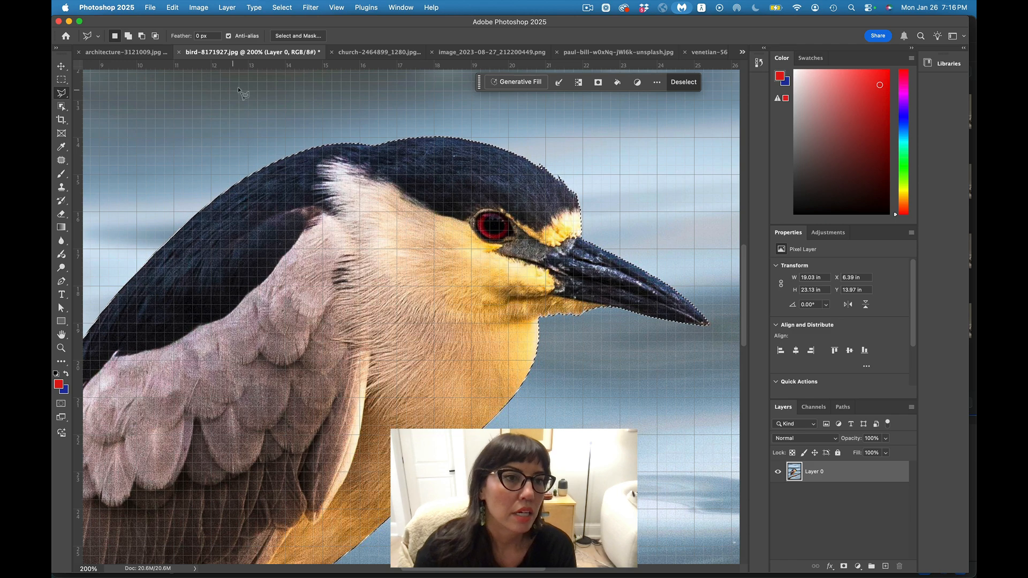
Clear the selection and paint a new one over the bird's head, beak and body with the Quick Selection tool
click(61, 107)
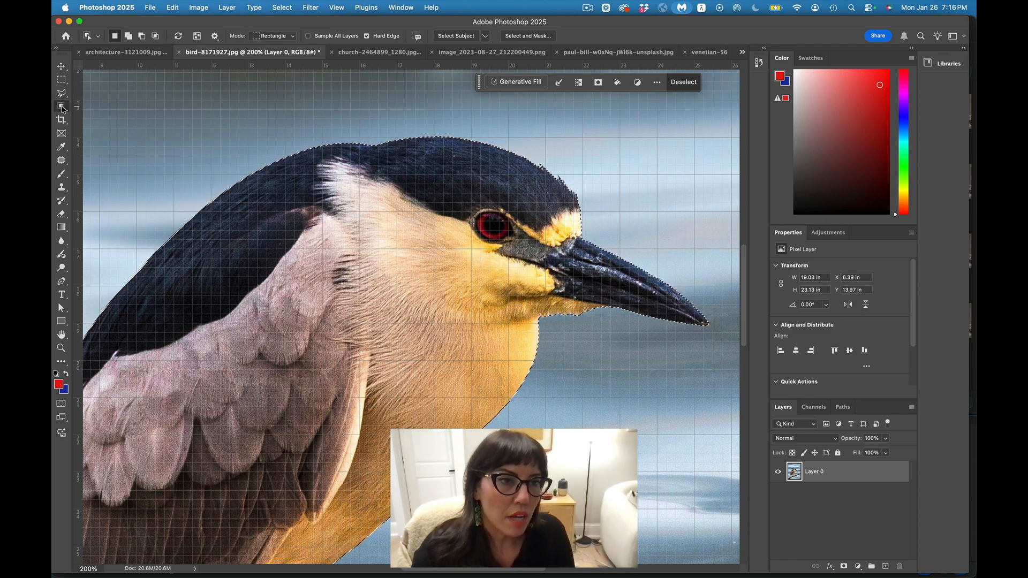
key(super+d)
right_click(62, 109)
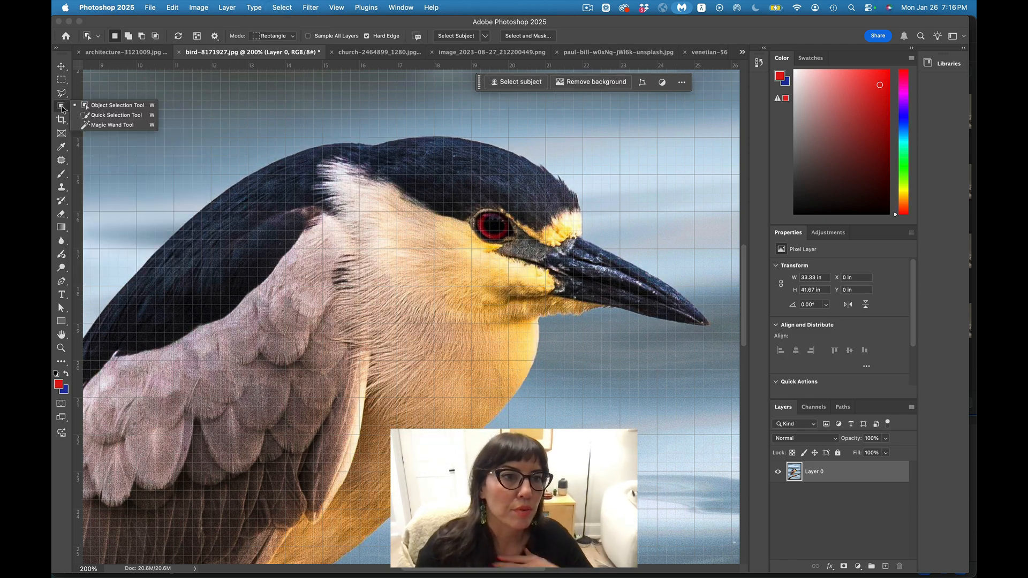
click(97, 116)
mouse_move(290, 190)
mouse_down()
mouse_move(235, 300)
mouse_move(422, 167)
mouse_move(452, 172)
mouse_up()
mouse_move(530, 248)
mouse_down()
mouse_move(573, 275)
mouse_move(682, 305)
mouse_up()
mouse_move(538, 301)
mouse_down()
mouse_move(494, 323)
mouse_move(454, 372)
mouse_move(270, 475)
mouse_move(242, 476)
mouse_move(243, 442)
mouse_up()
key(super+minus)
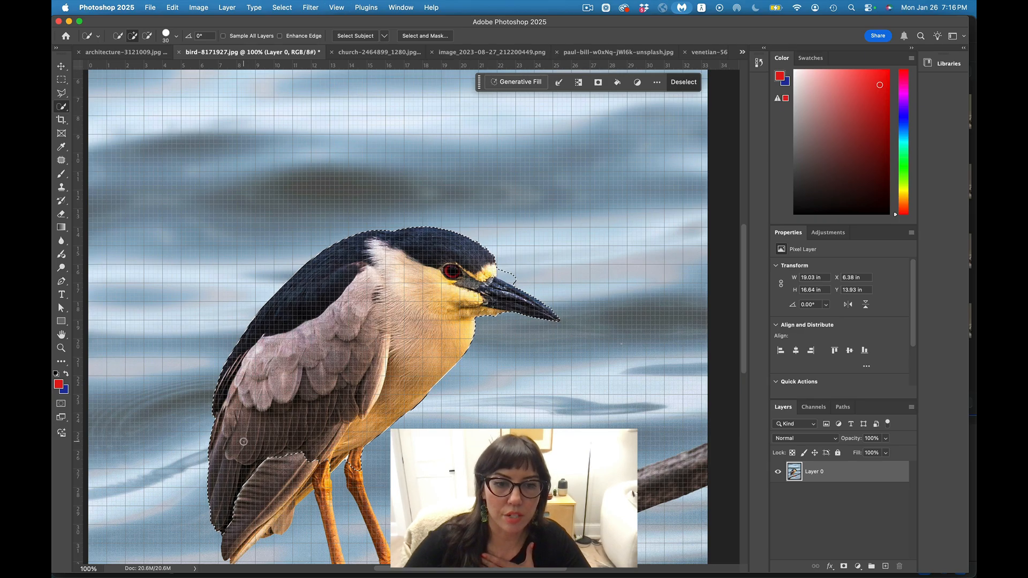
Deselect, select the bird with Select Subject, and subtract the area between its toes on the railing
key(super+d)
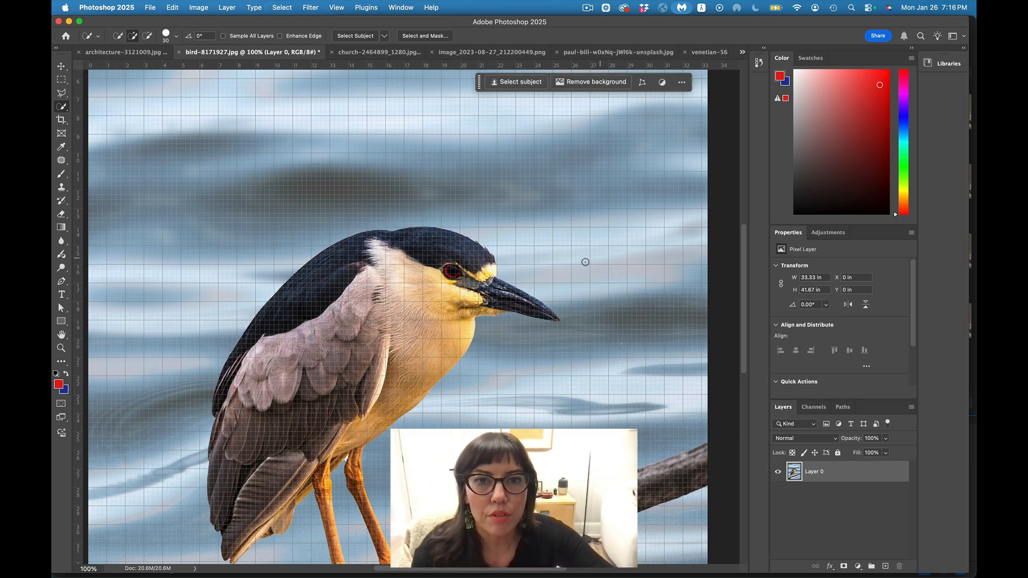
click(515, 83)
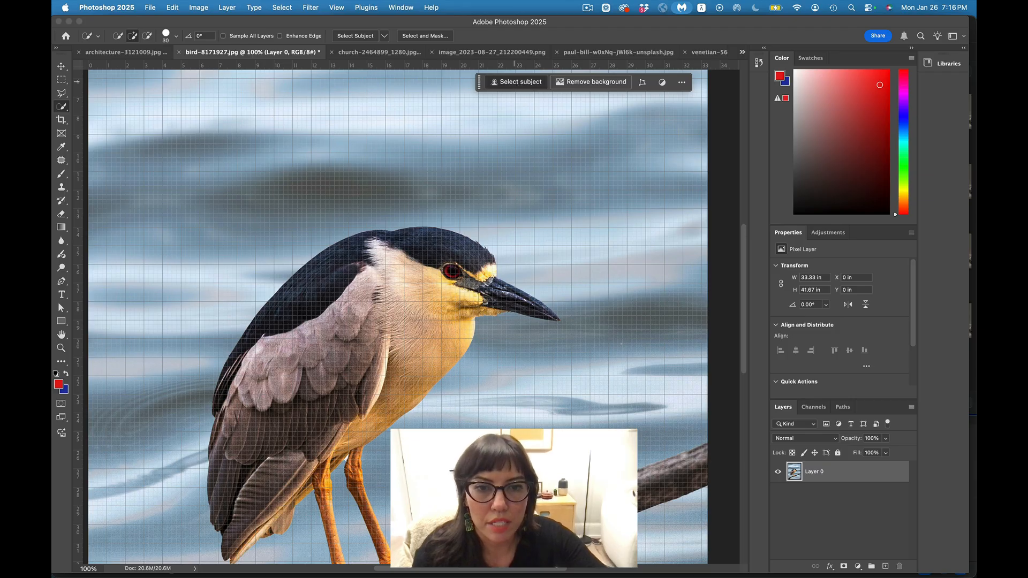
scroll(398, 317, down, 8)
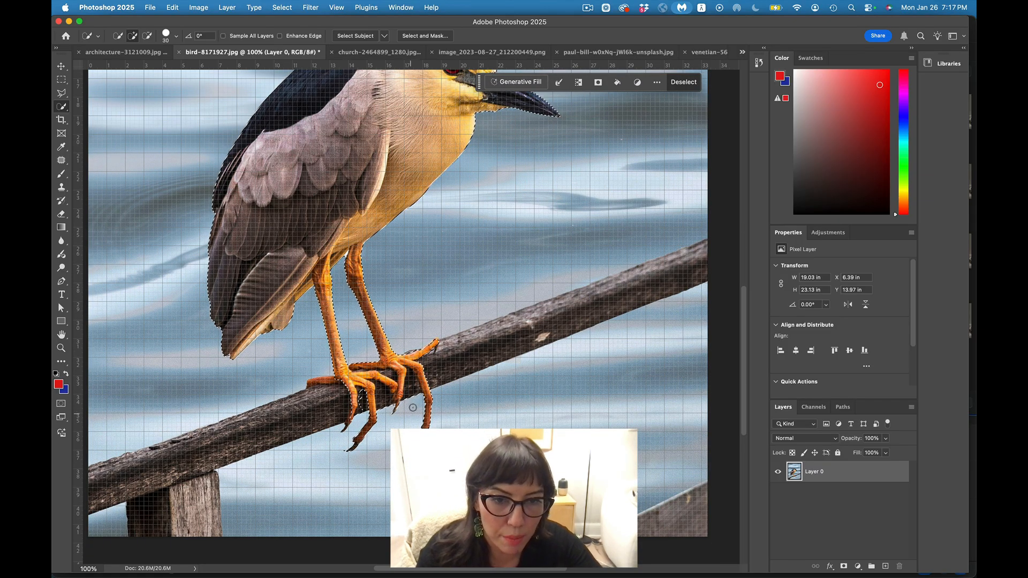
alt+click(410, 376)
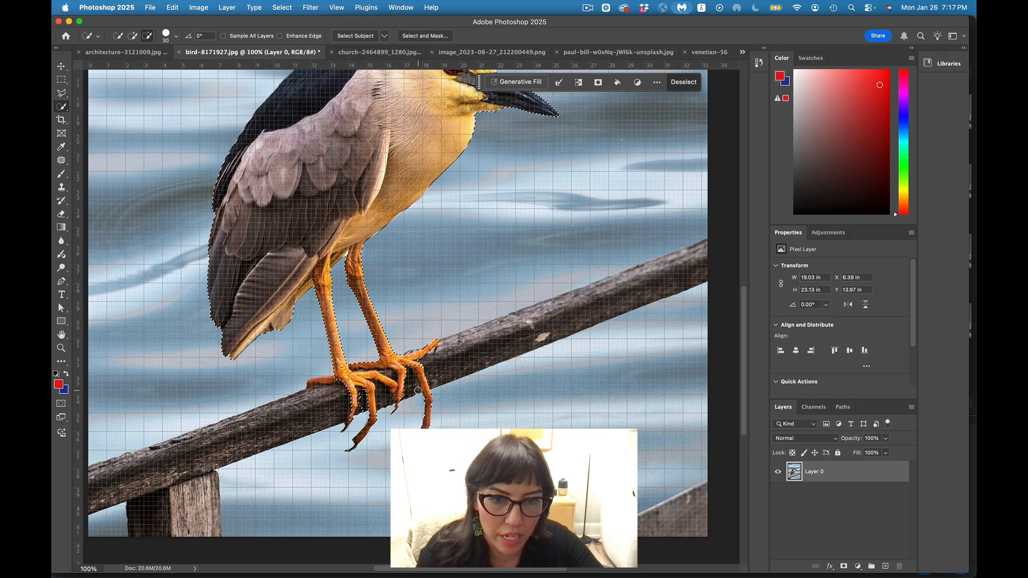
Clear the selection and select the whole bird with the Object Selection tool
key(super+d)
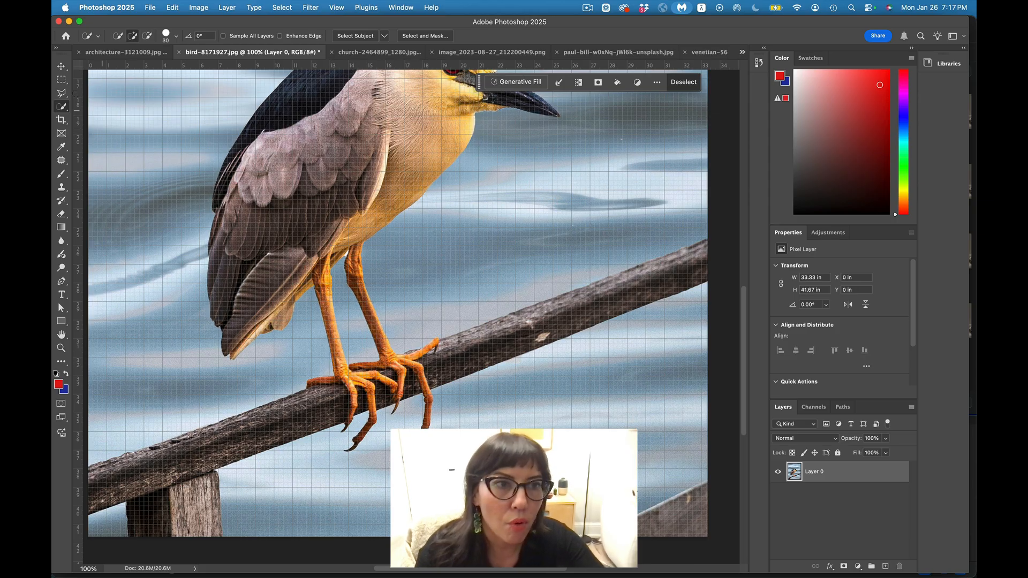
right_click(62, 107)
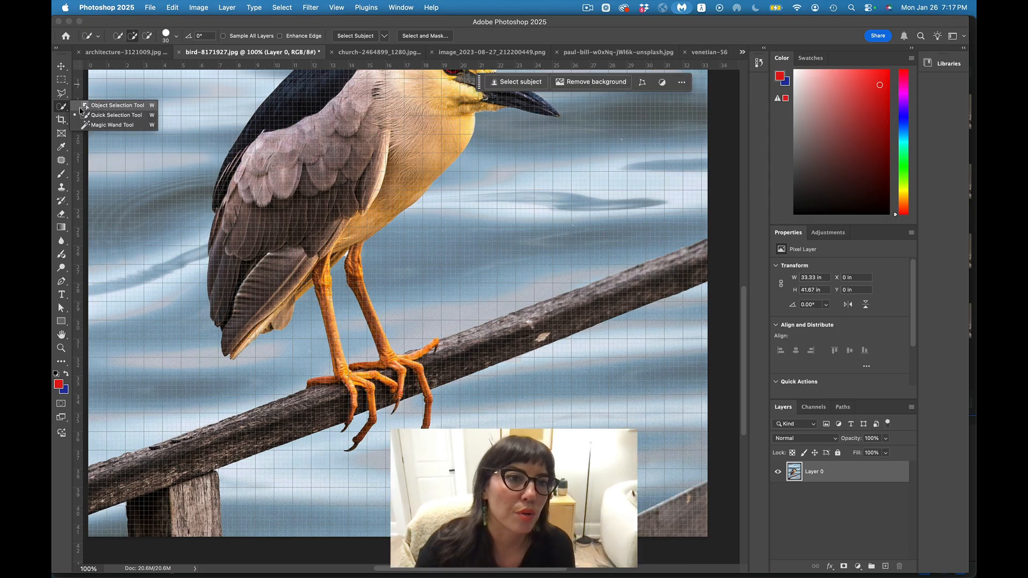
click(86, 106)
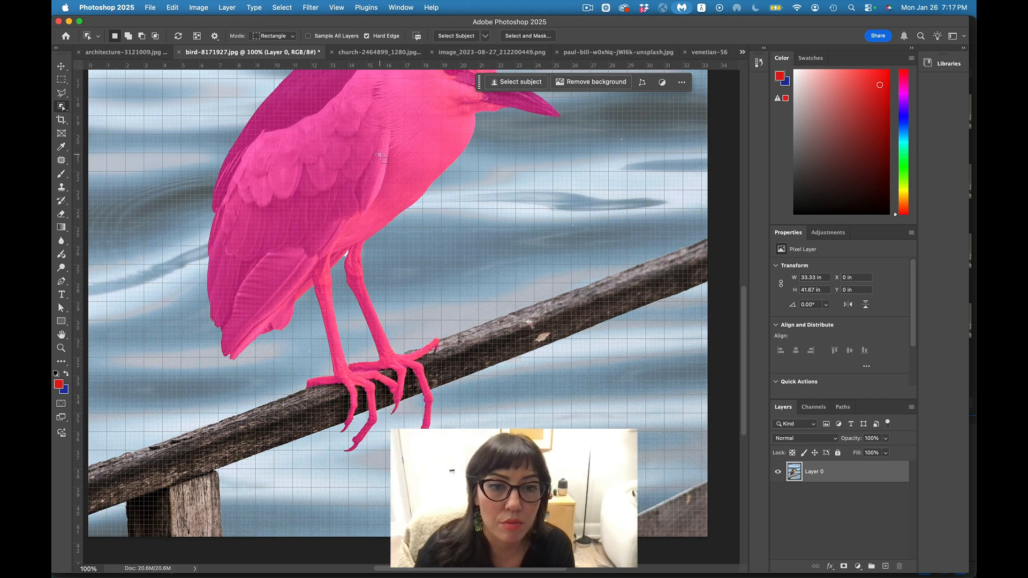
click(380, 156)
scroll(381, 159, up, 3)
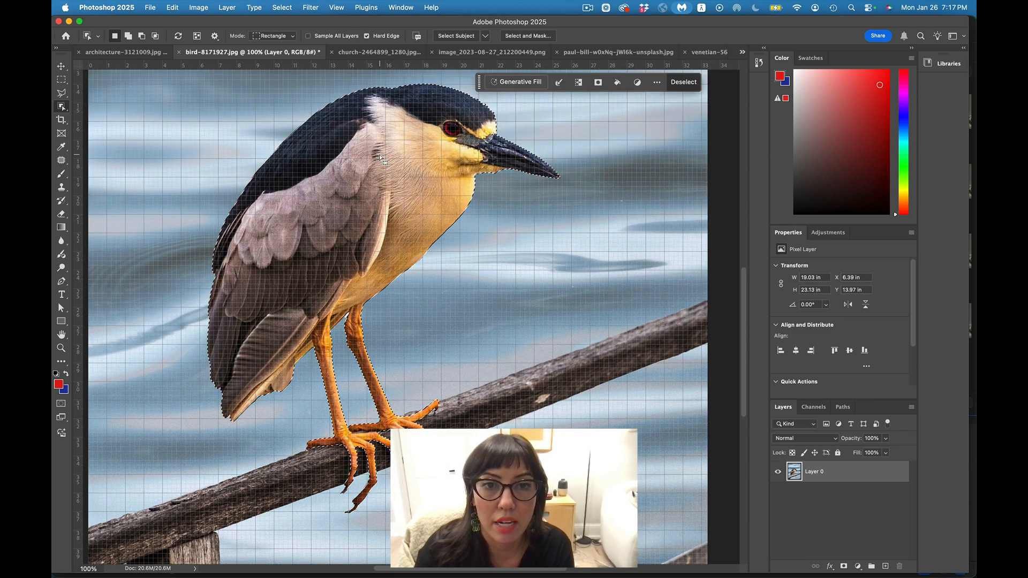
scroll(379, 154, up, 2)
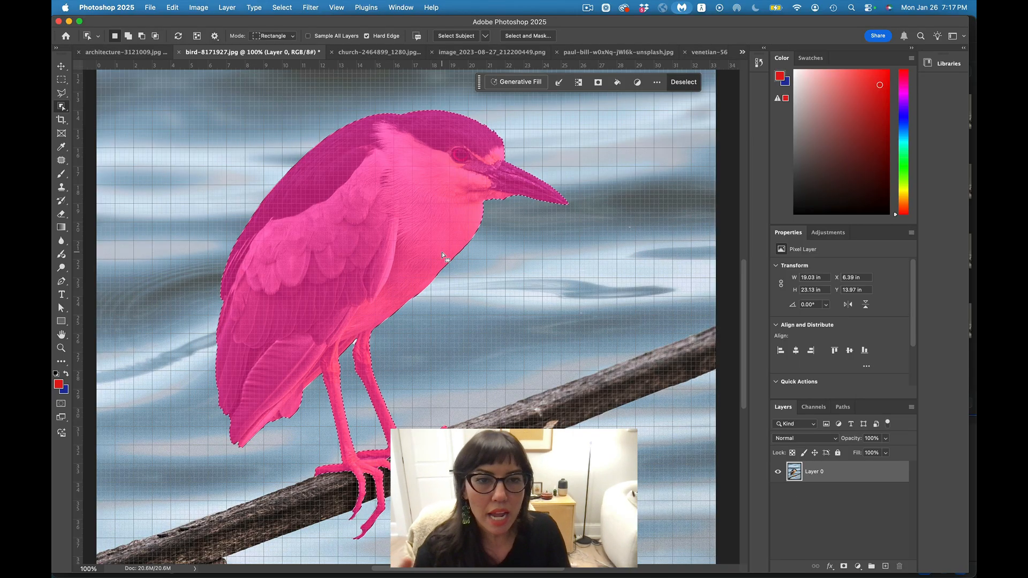
Hide the background with a layer mask made from the bird selection, and undo the mask and deselect
click(578, 82)
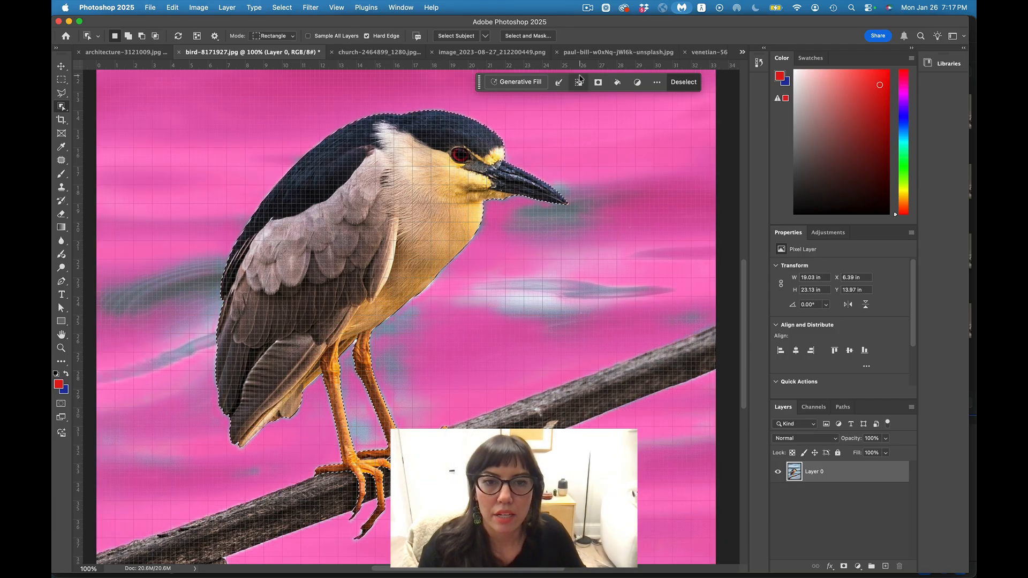
key(v)
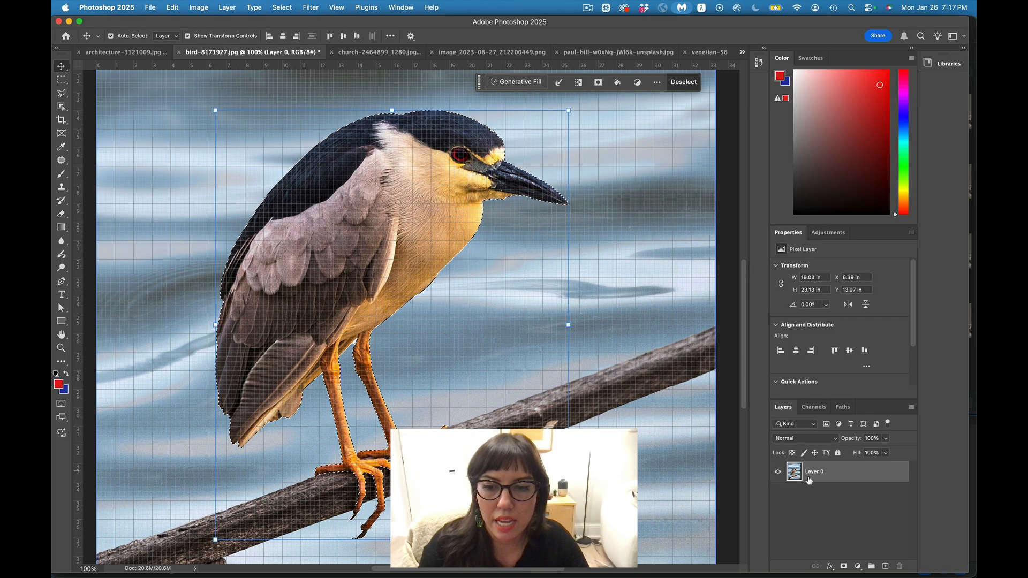
click(844, 566)
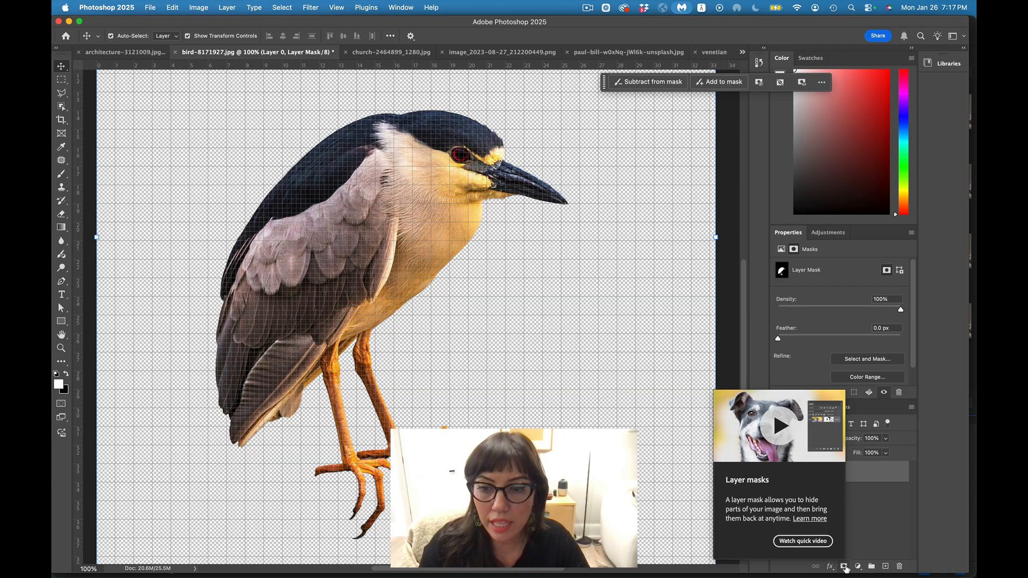
click(871, 517)
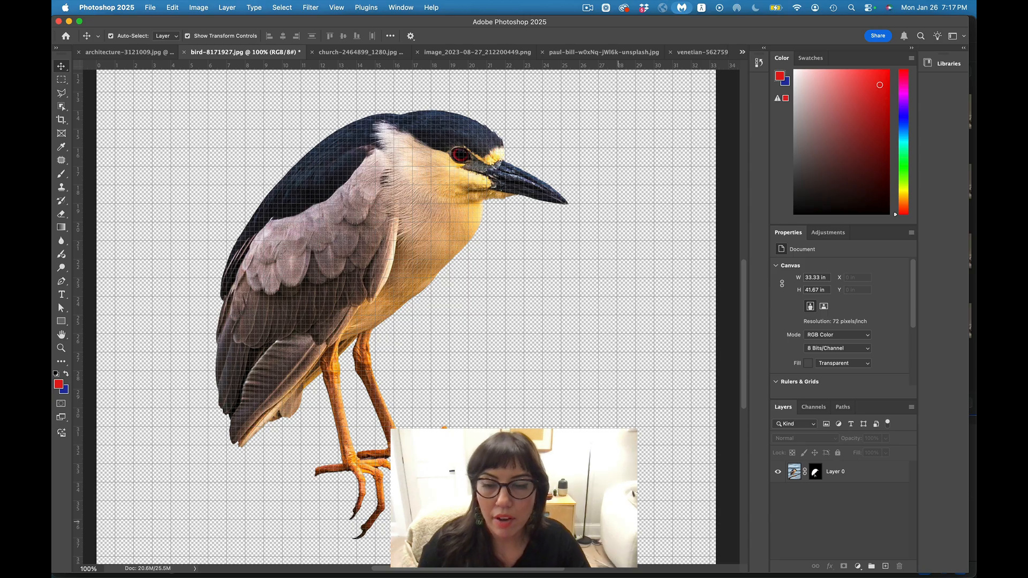
key(super+minus)
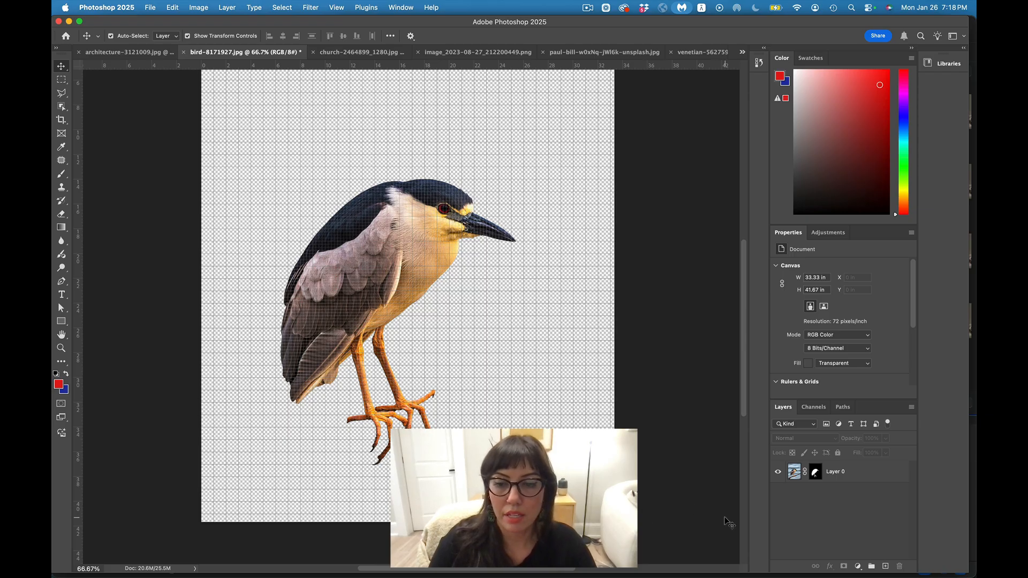
key(super+z)
key(super+d)
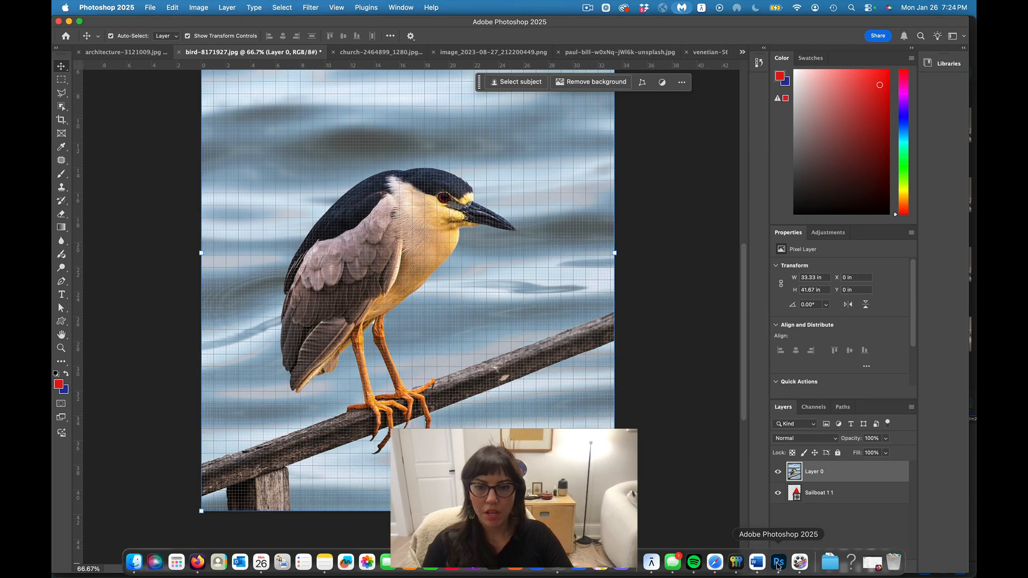
Delete the Sailboat 1 1 layer
click(847, 492)
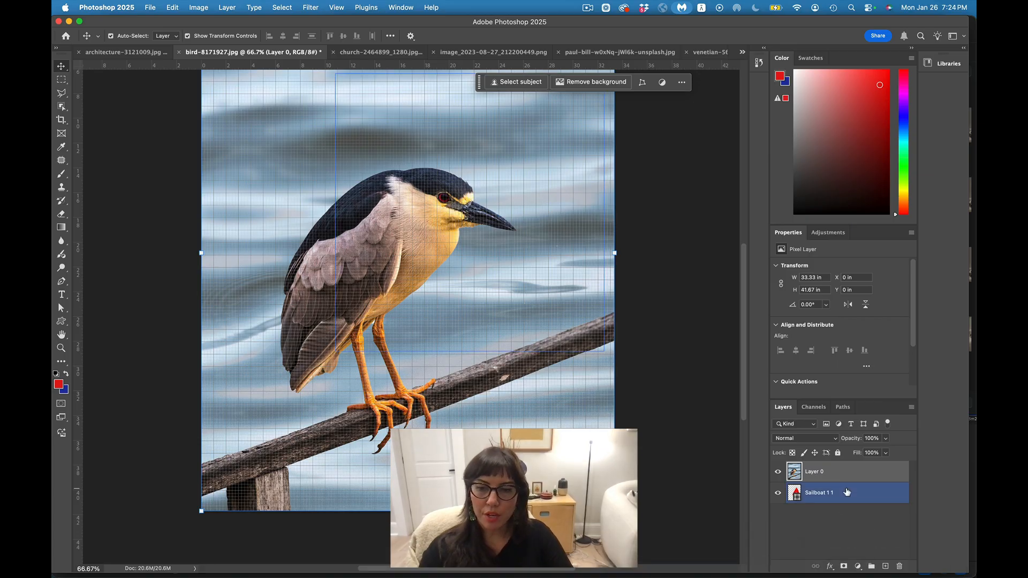
key(BackSpace)
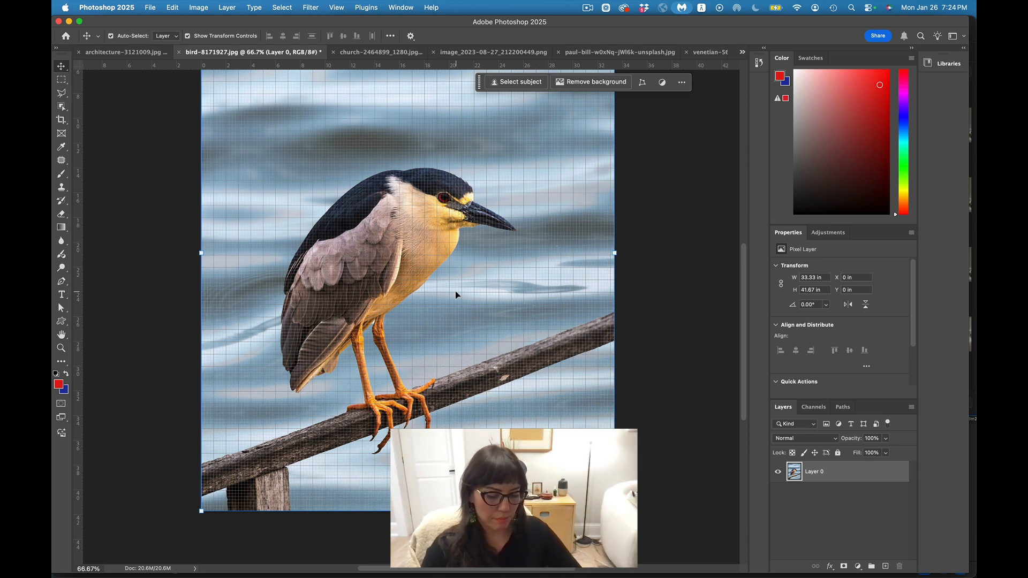
Draw a red submarine custom shape from the Boats group over the bird's body, about 13.8 in wide and 13.1 in high
click(62, 323)
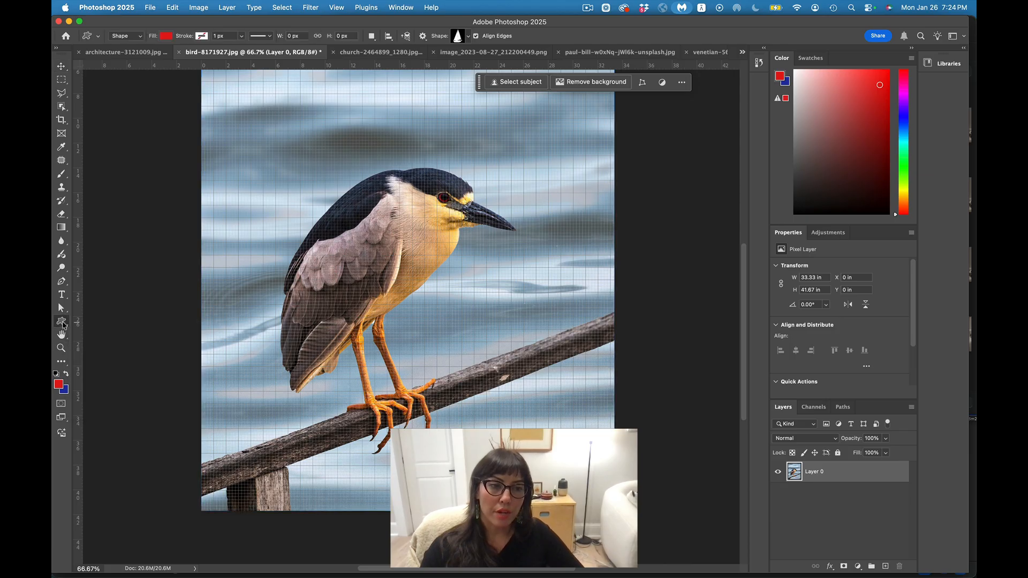
click(469, 37)
scroll(459, 136, down, 5)
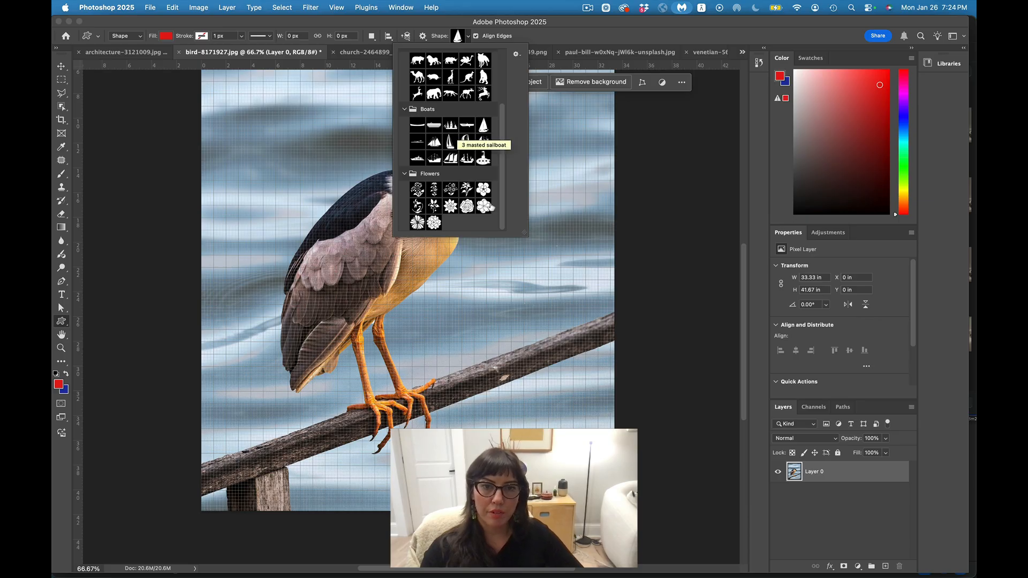
scroll(472, 191, up, 3)
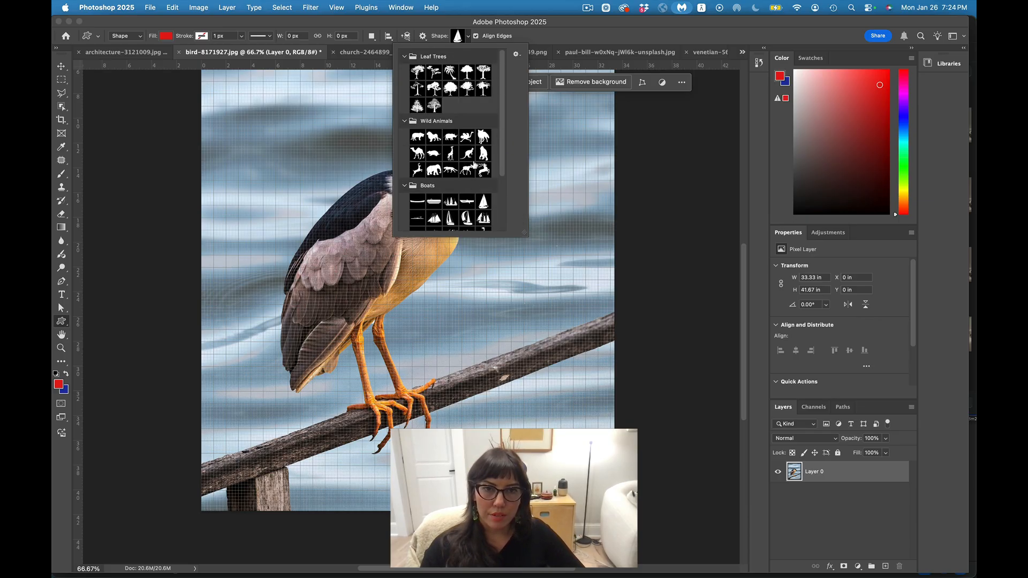
scroll(474, 165, down, 1)
scroll(474, 165, down, 2)
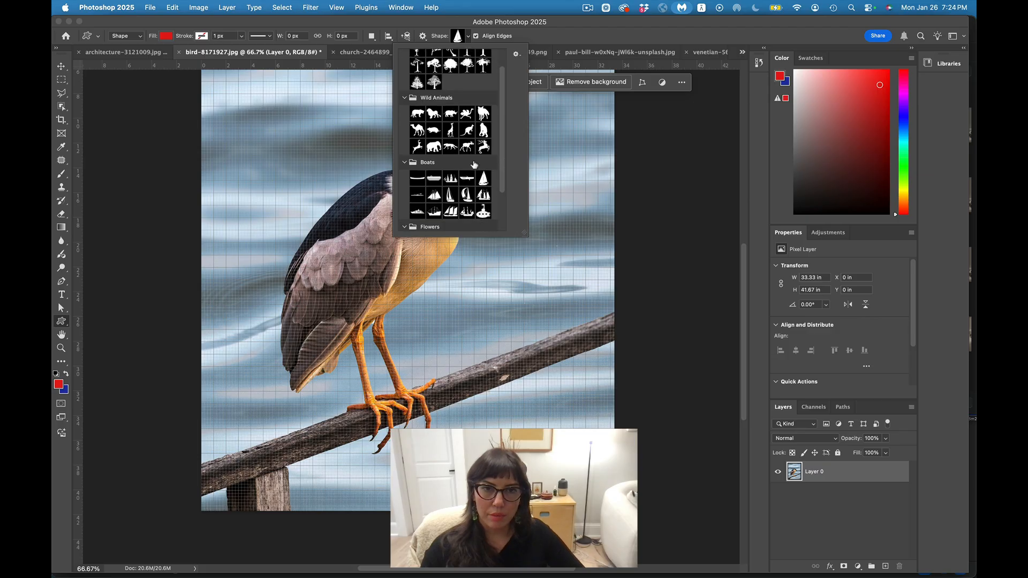
scroll(454, 174, down, 3)
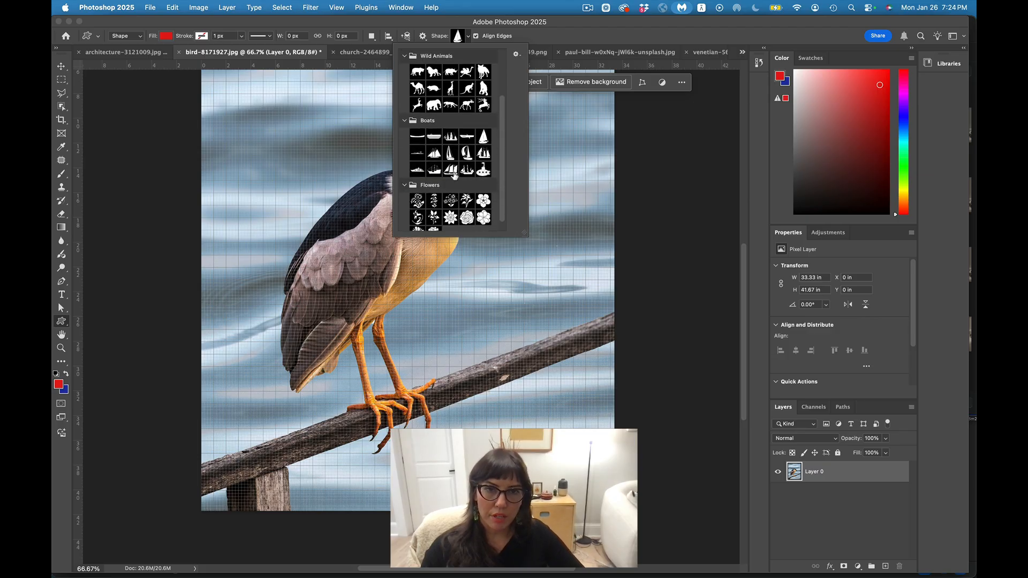
click(484, 171)
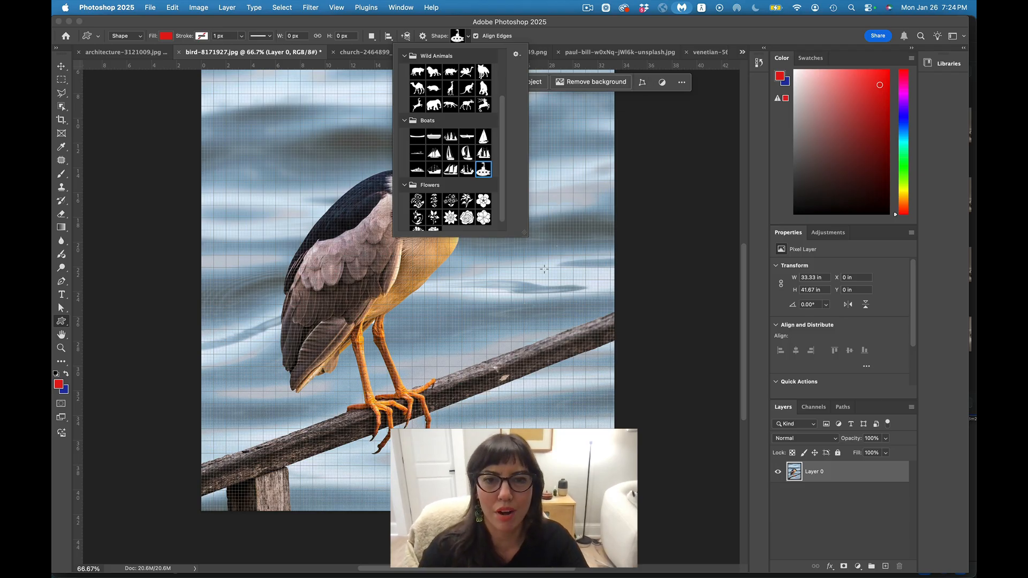
click(529, 276)
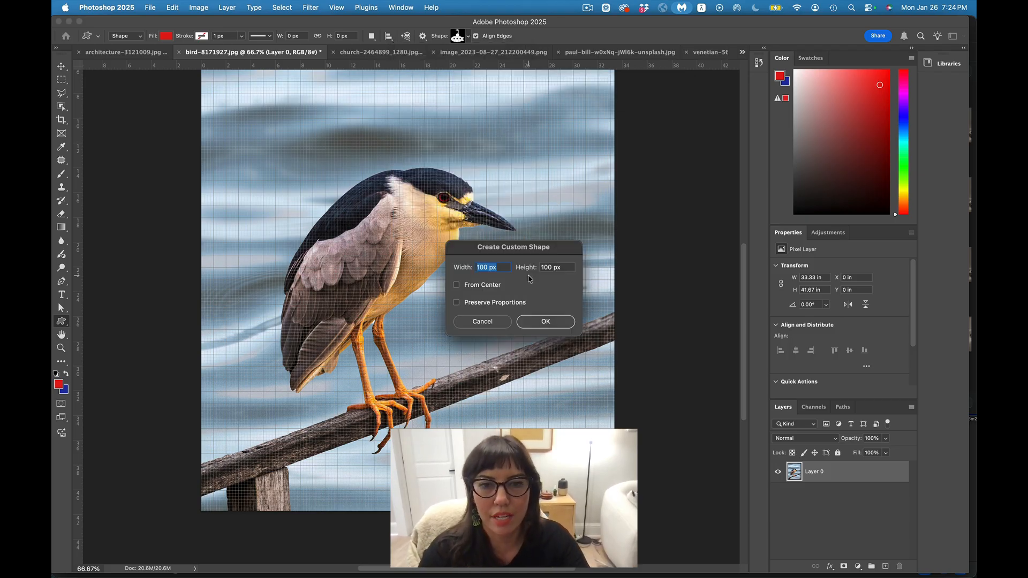
click(497, 322)
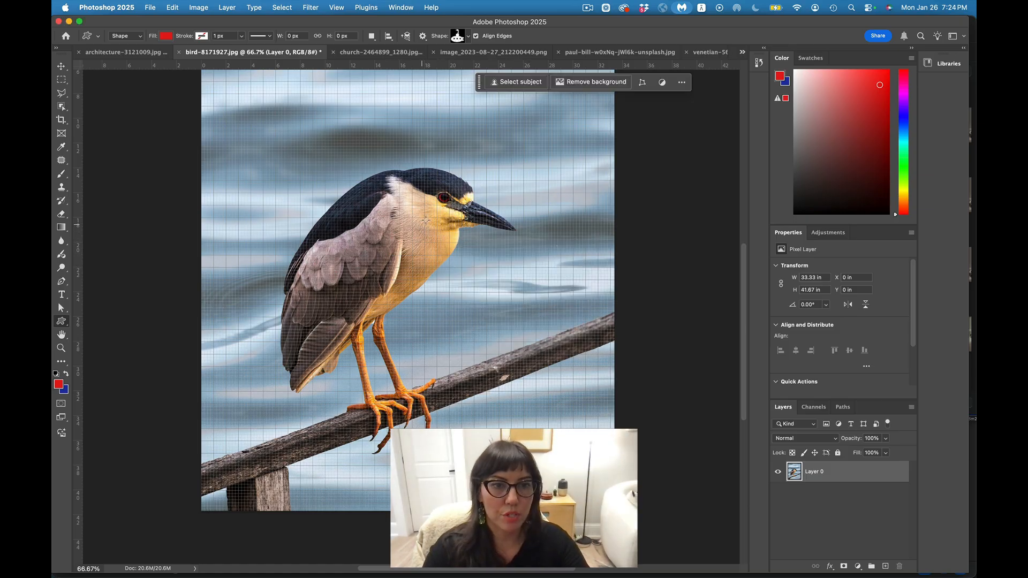
drag(298, 213, 649, 360)
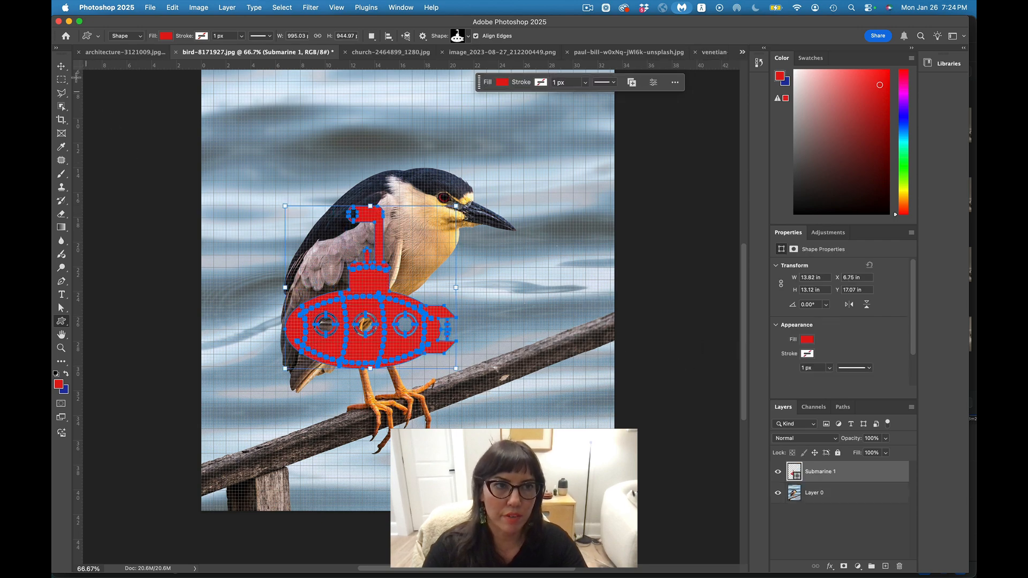
Scale the submarine to about 145% and position it over the bird's chest and the railing
click(61, 66)
mouse_move(371, 283)
mouse_down()
mouse_move(465, 224)
mouse_move(521, 228)
mouse_move(509, 232)
mouse_up()
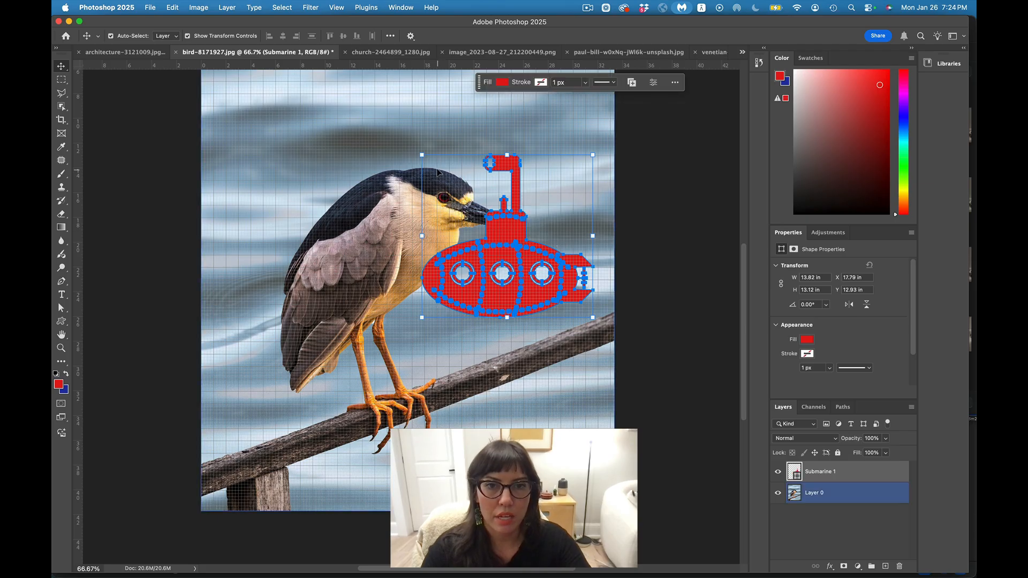
drag(422, 156, 345, 82)
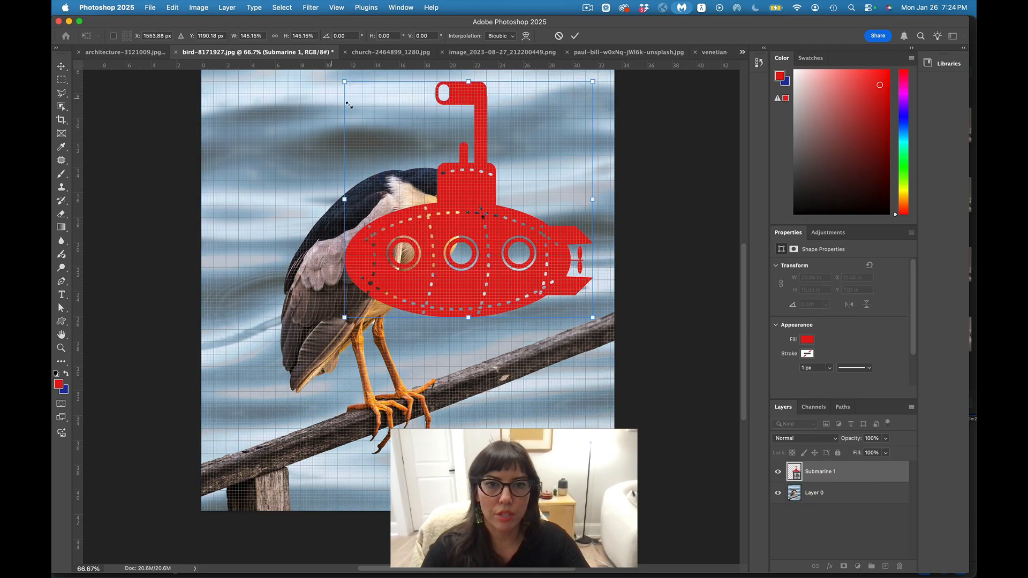
drag(464, 217, 464, 276)
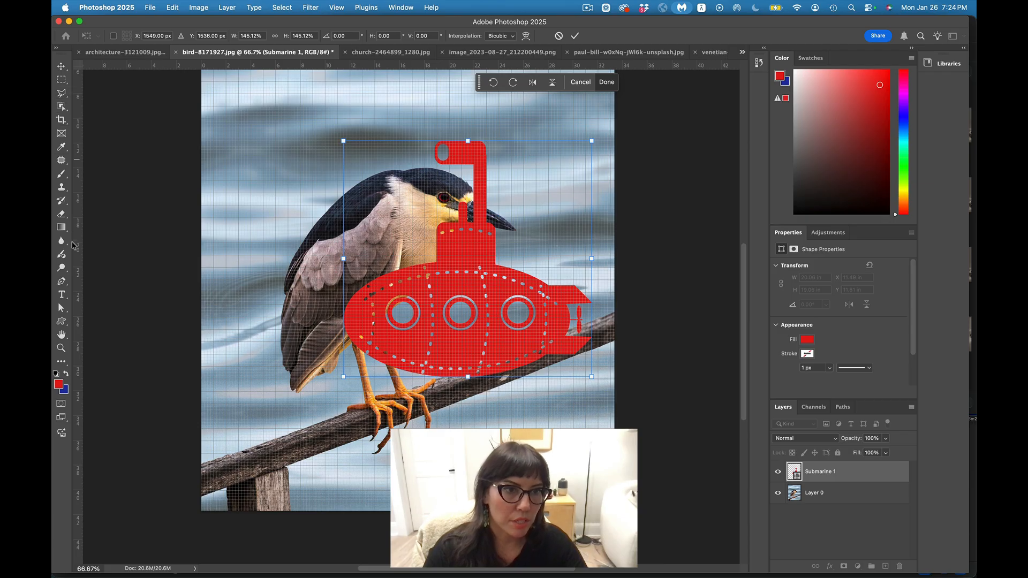
Delete the anchor point between the submarine's tower and rear hull with the Pen tool, and undo the path edits
click(61, 281)
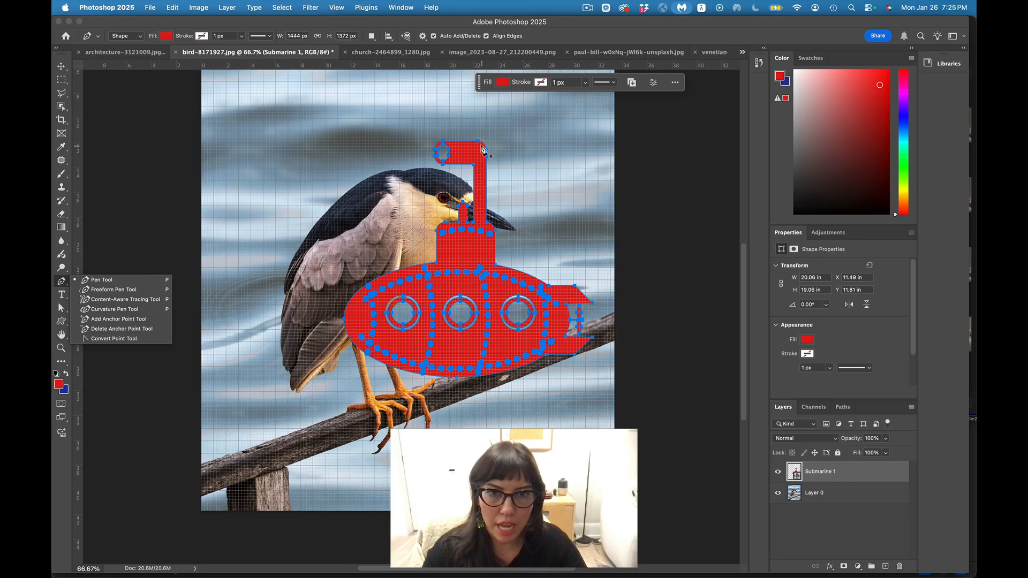
click(499, 262)
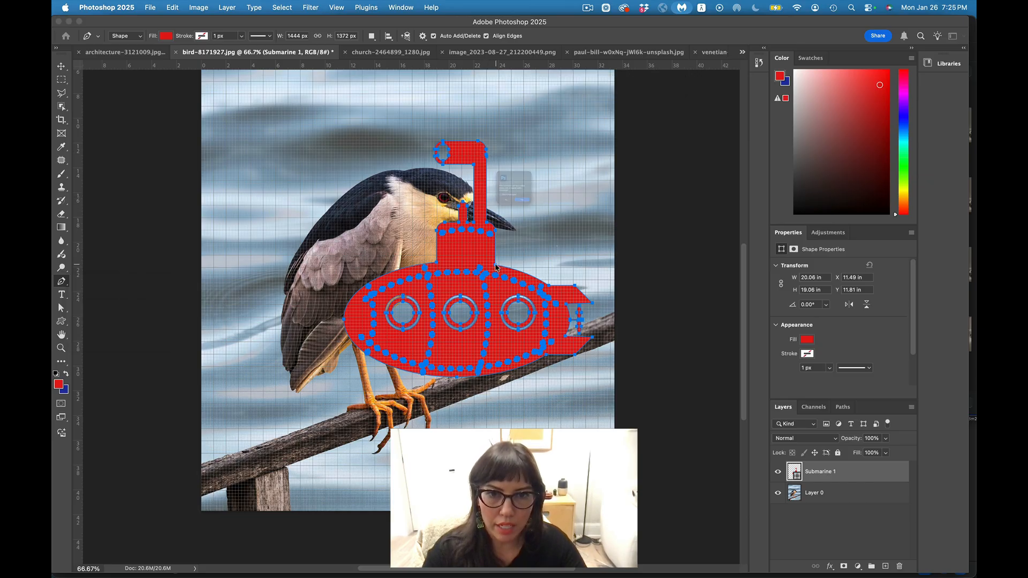
click(544, 235)
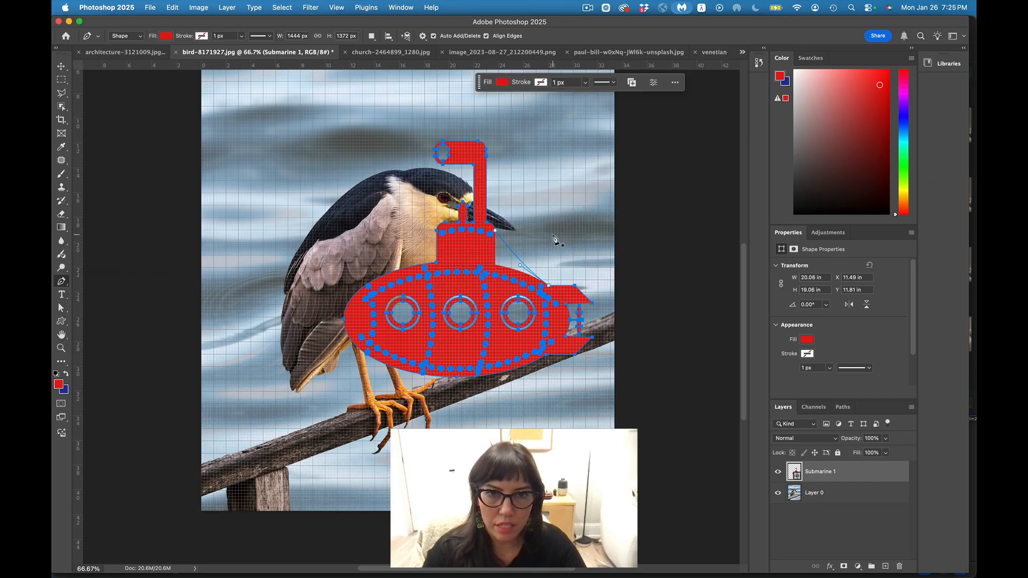
click(523, 269)
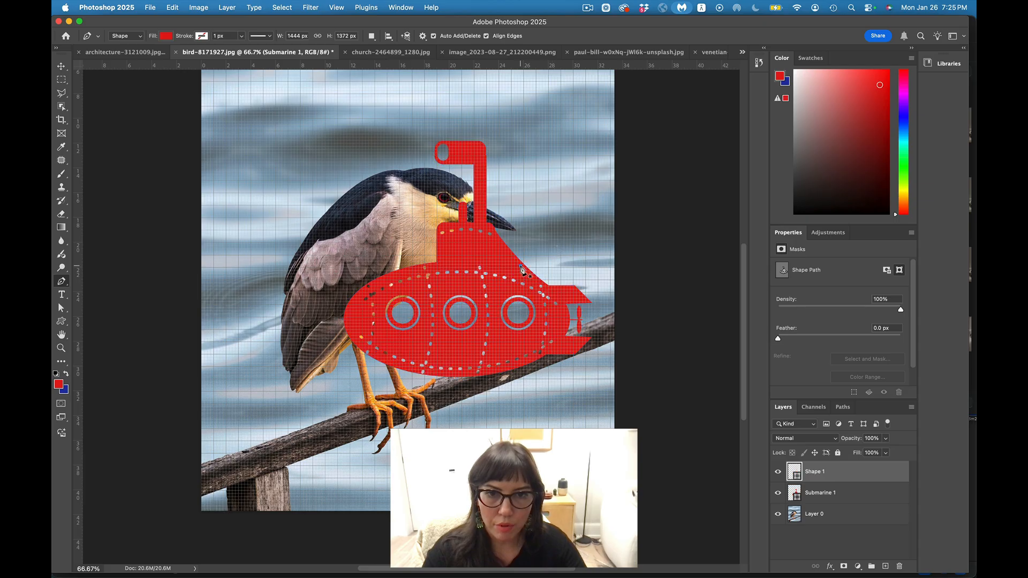
key(super+z)
key(super+z)
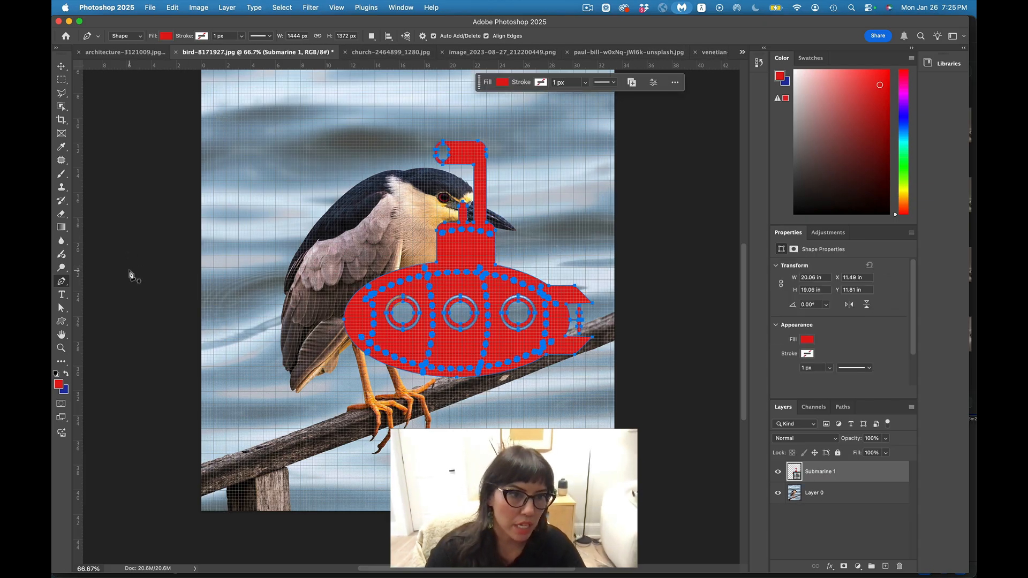
Pull the anchor point at the rear base of the tower outward, convert the shape to a regular path, and undo it
click(62, 309)
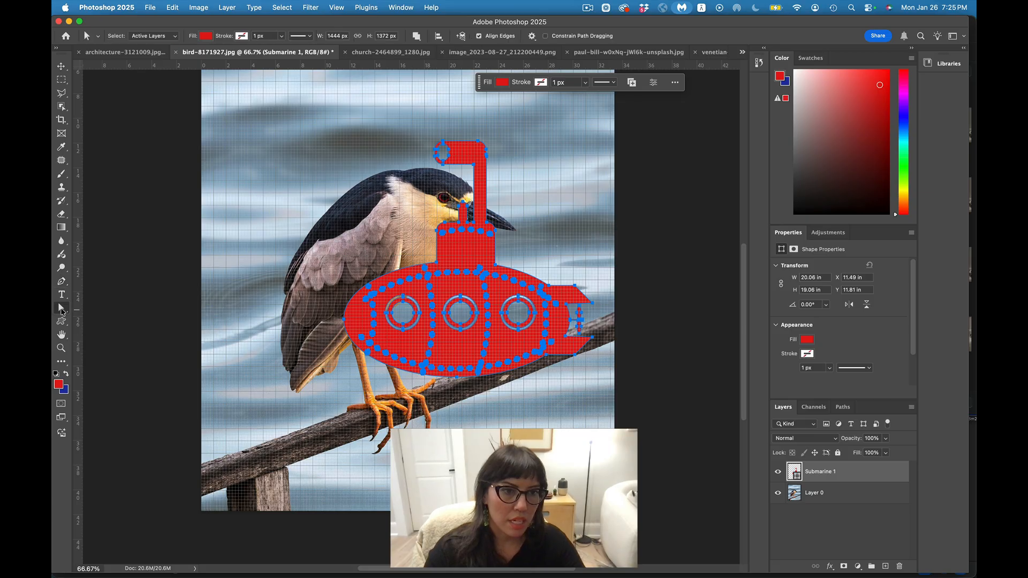
click(497, 269)
drag(499, 263, 528, 230)
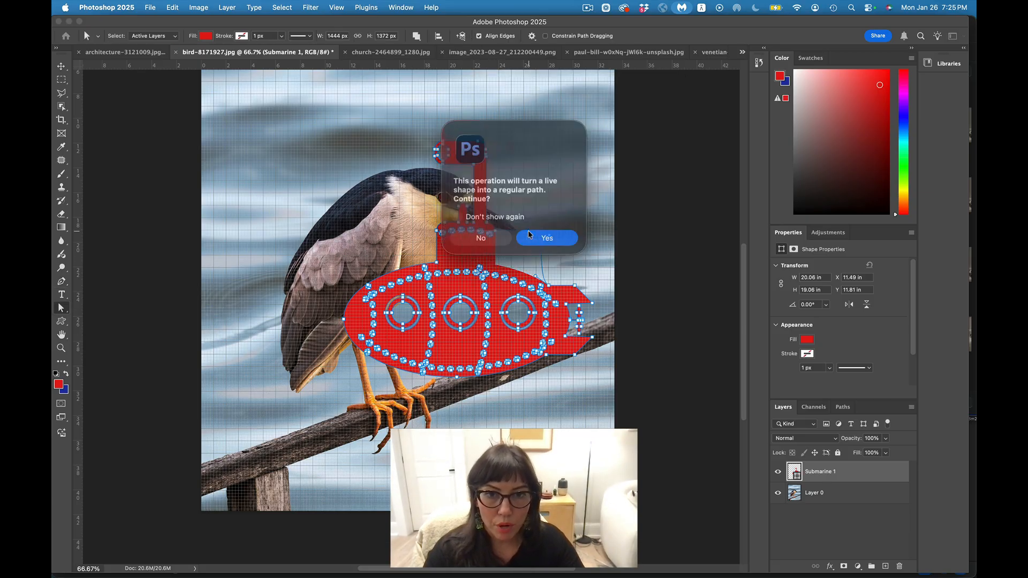
click(535, 238)
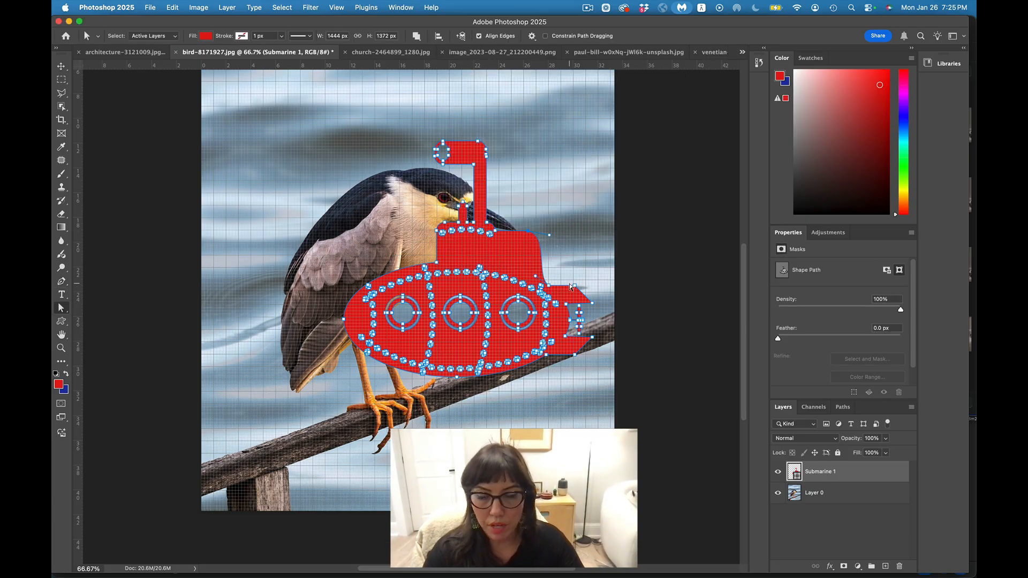
key(super+z)
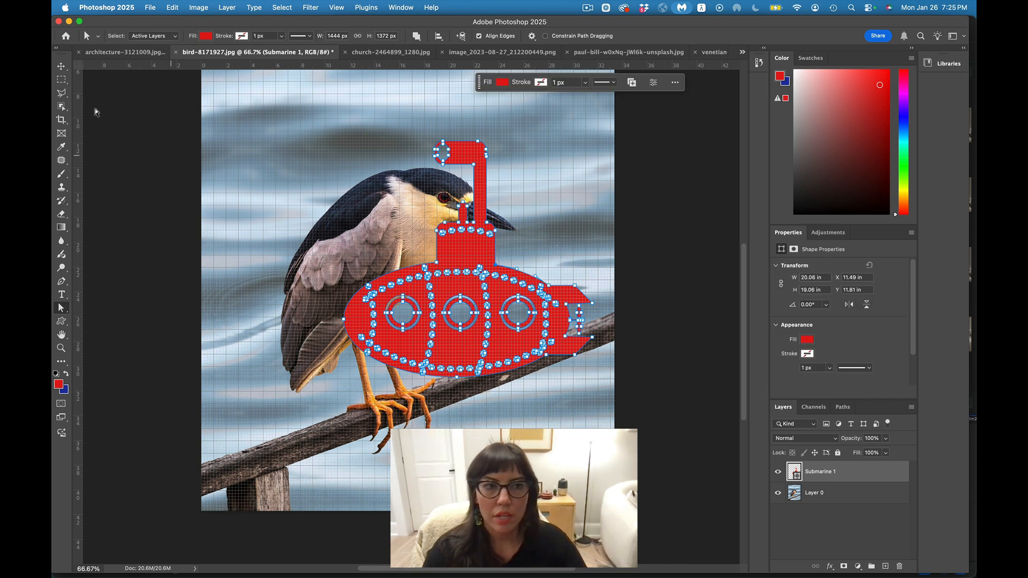
Move the Submarine 1 layer beneath Layer 0
click(58, 70)
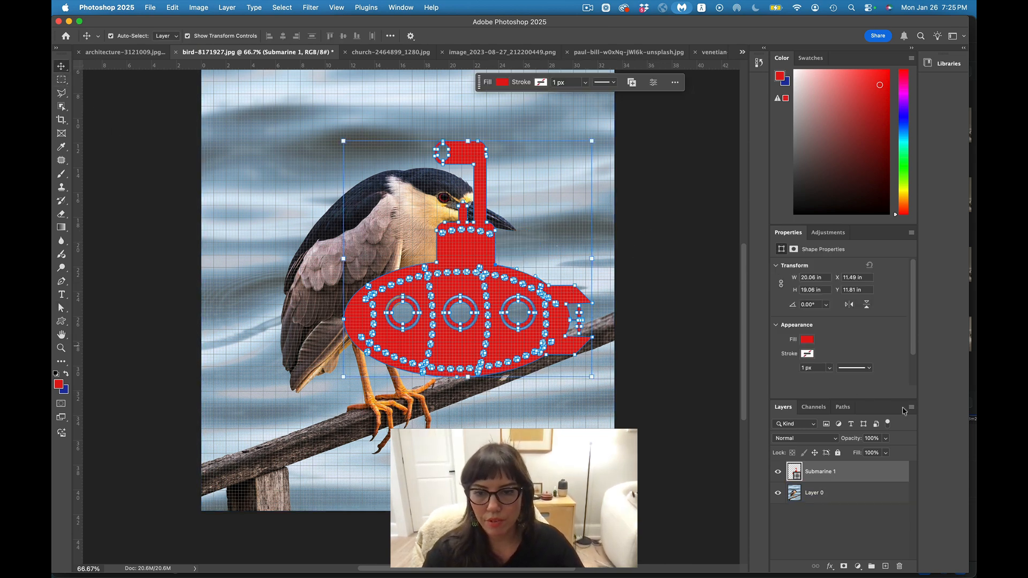
click(833, 495)
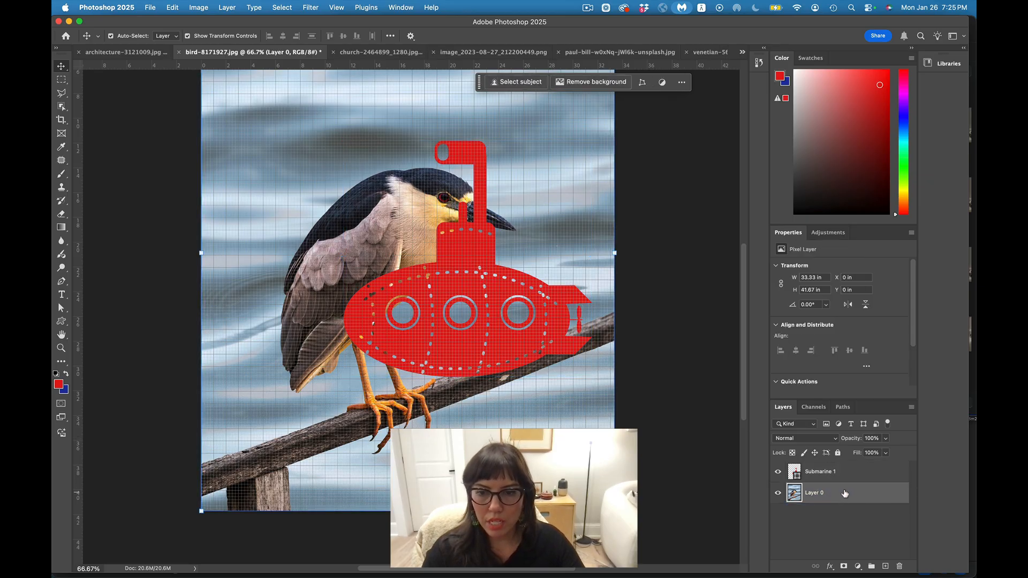
click(824, 477)
drag(821, 474, 822, 504)
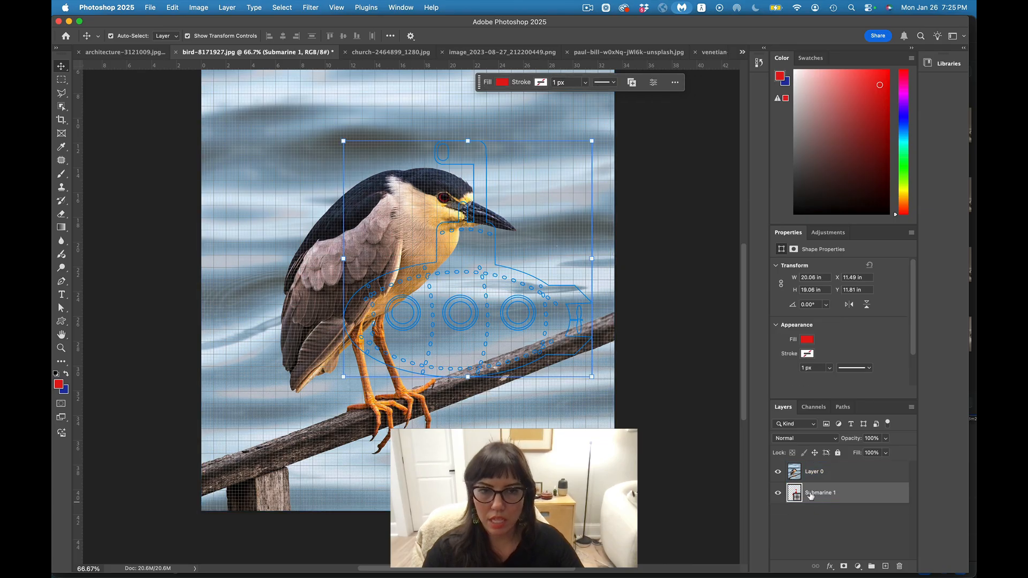
click(848, 474)
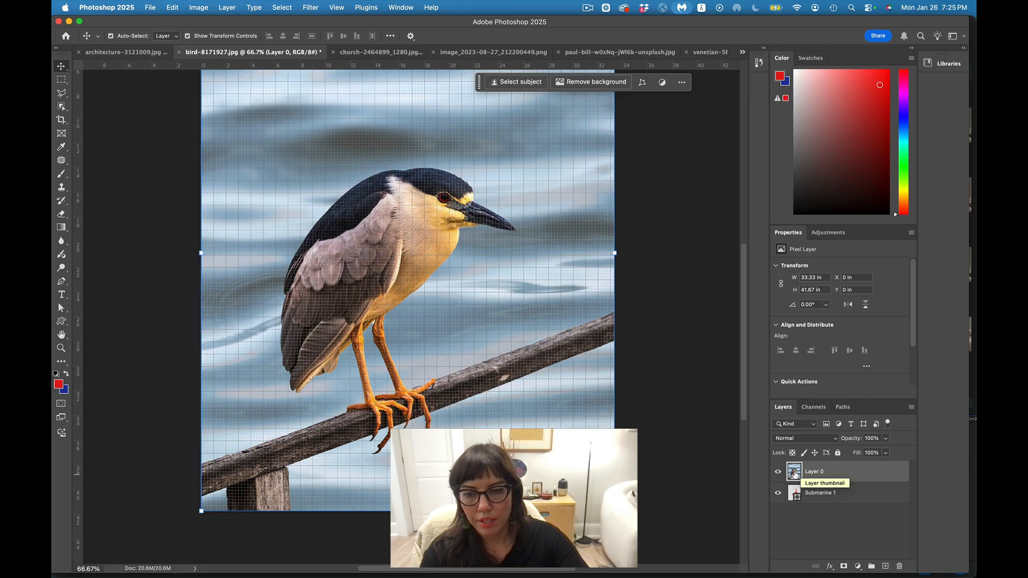
right_click(790, 473)
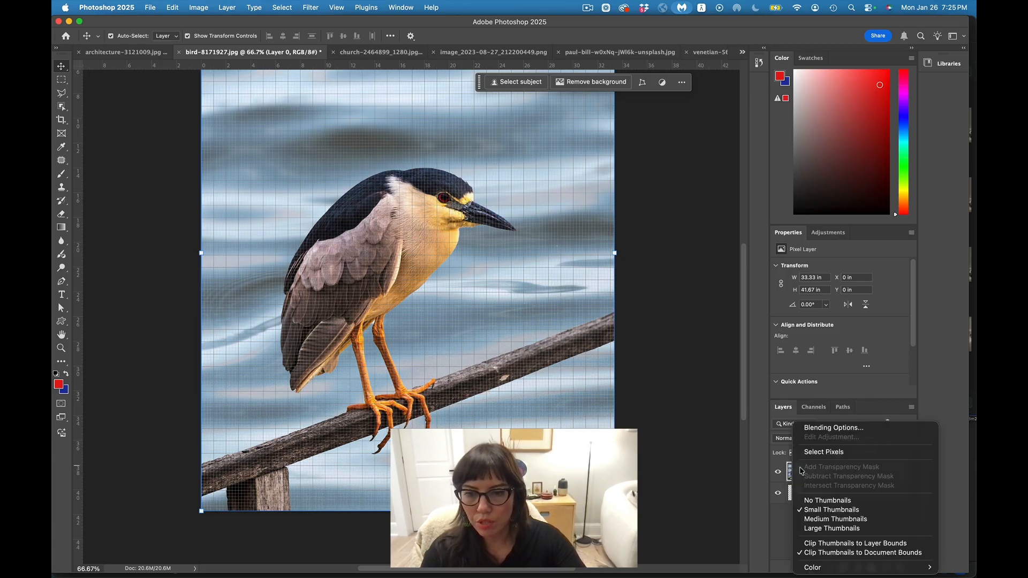
click(790, 473)
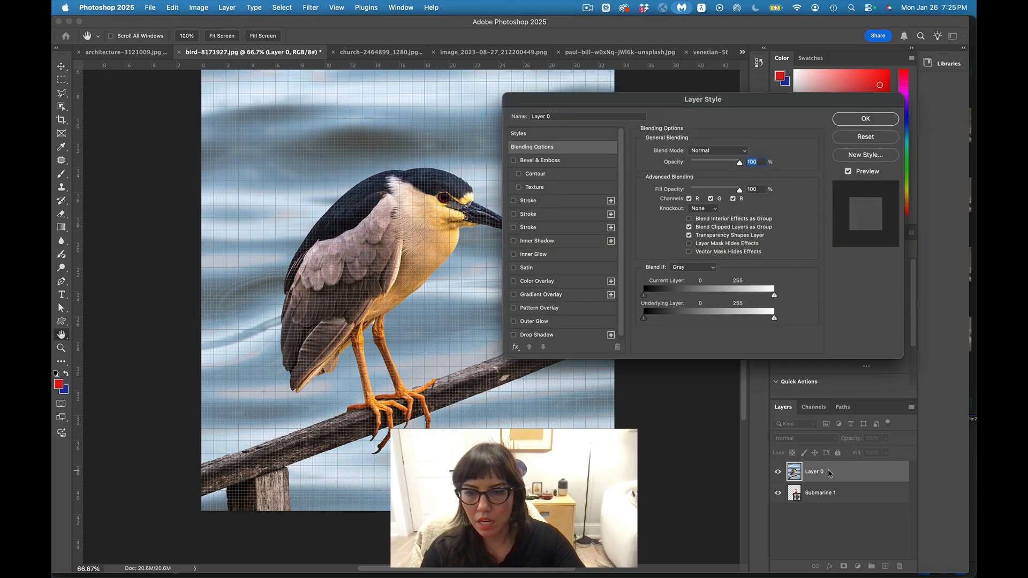
click(864, 137)
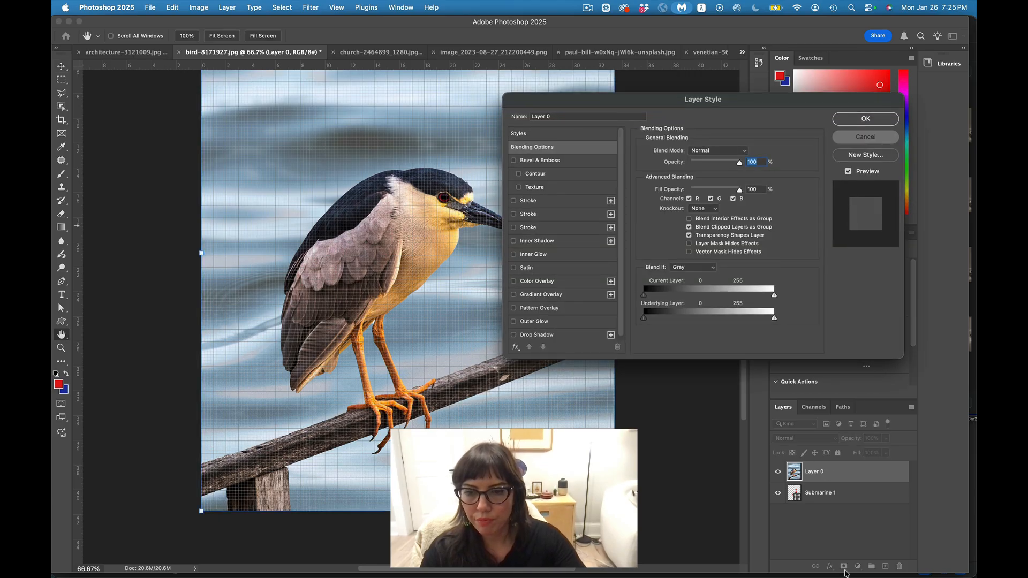
Clip Layer 0 to the submarine shape and shift the bird photo inside it to about X 5.5 in, Y 1.93 in
right_click(852, 477)
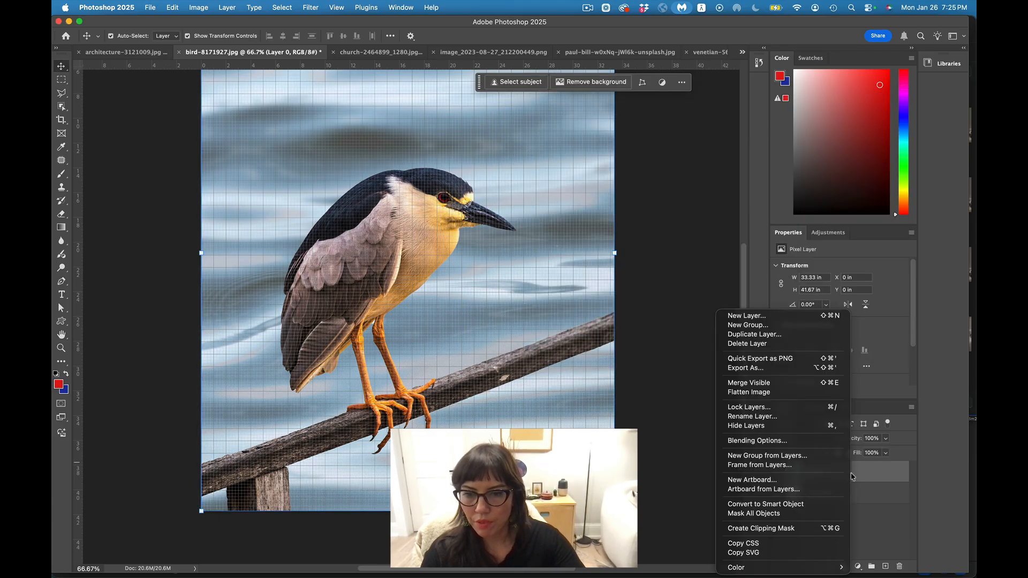
click(792, 530)
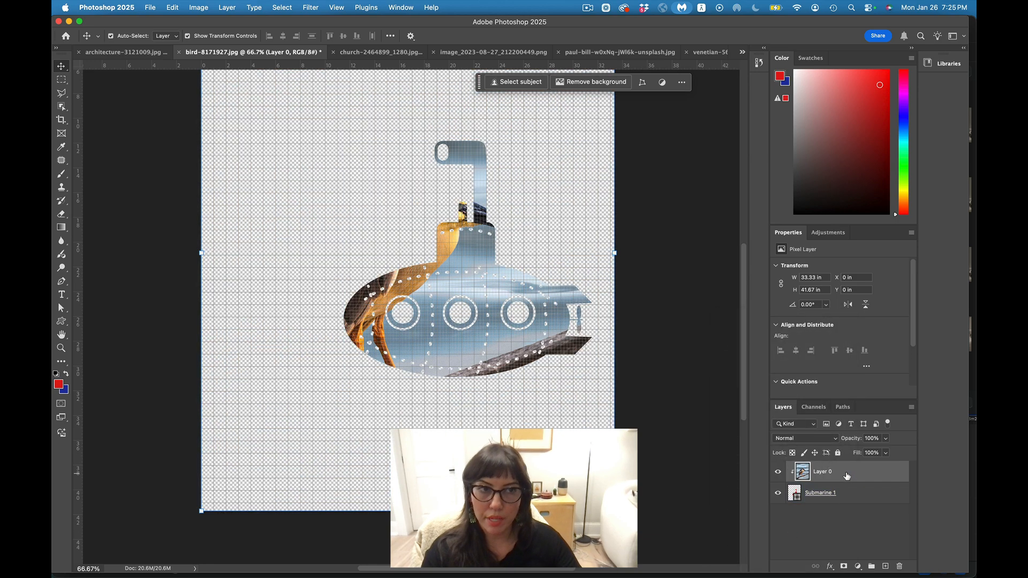
drag(467, 285, 536, 308)
drag(444, 309, 477, 384)
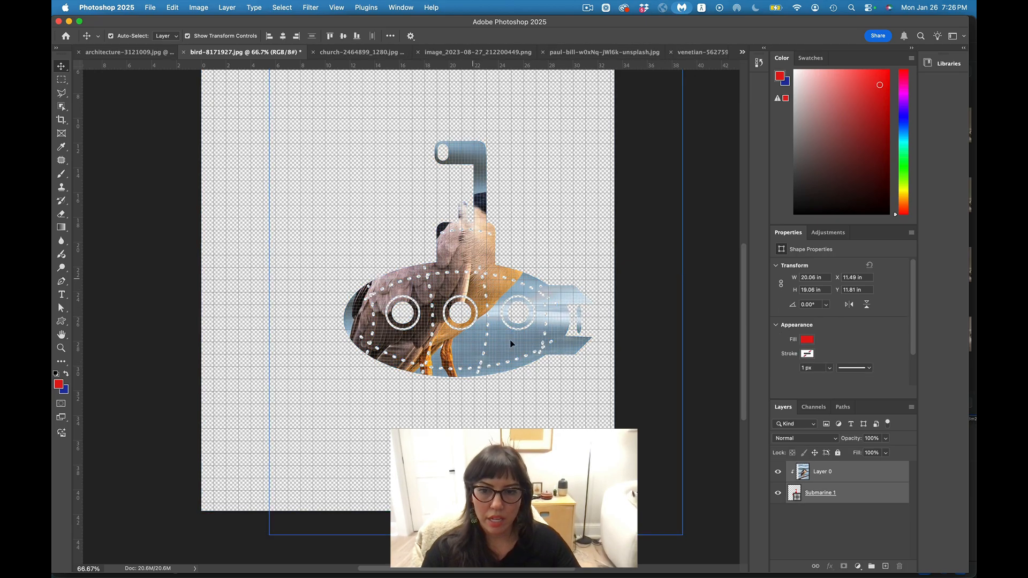
Move the photo and submarine layers together toward the canvas's lower right, undo the move, and deselect both layers
drag(472, 277, 515, 352)
key(super+z)
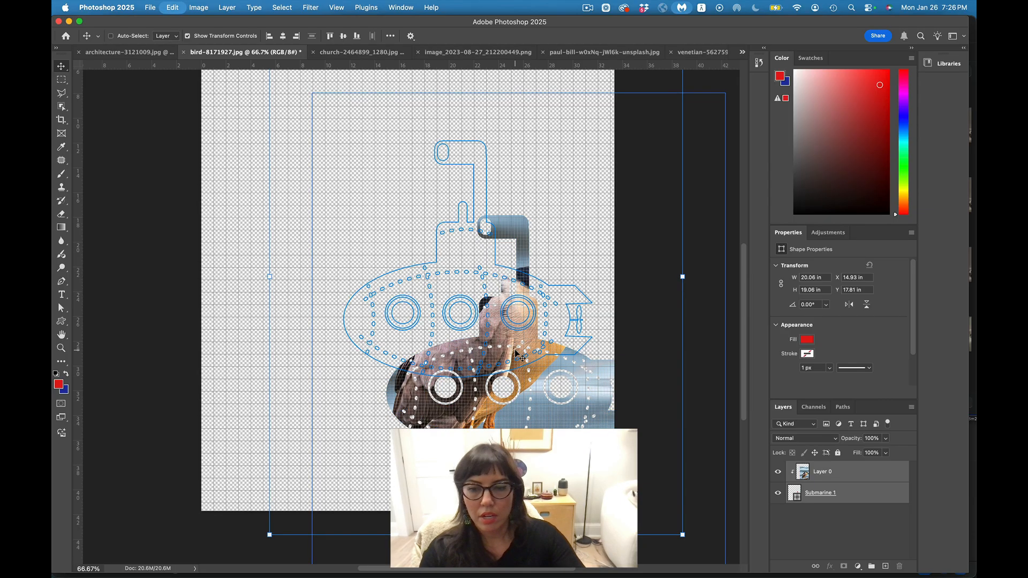
click(220, 265)
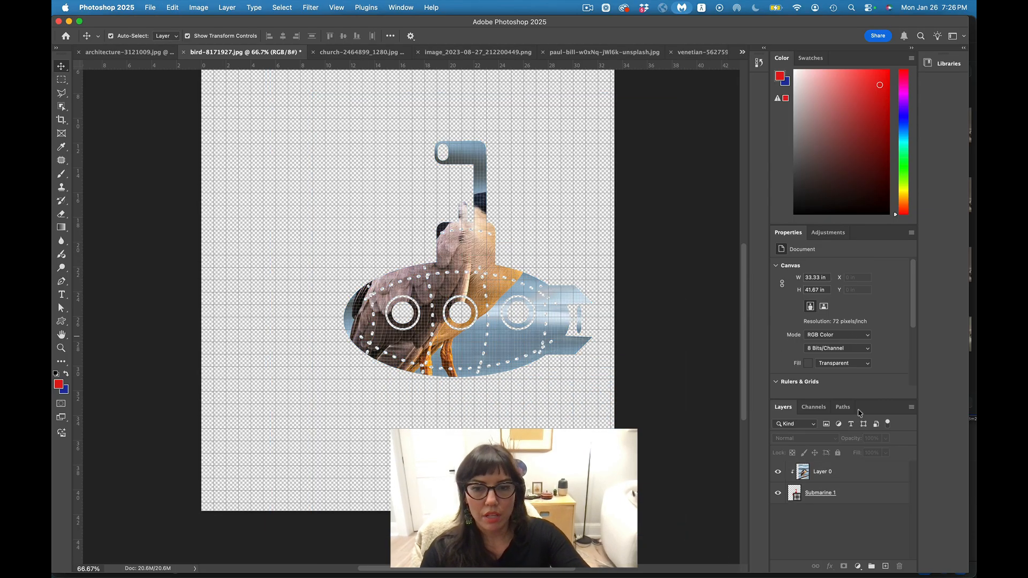
Duplicate Layer 0 within the clipping group and select the full canvas area on the copy
click(853, 472)
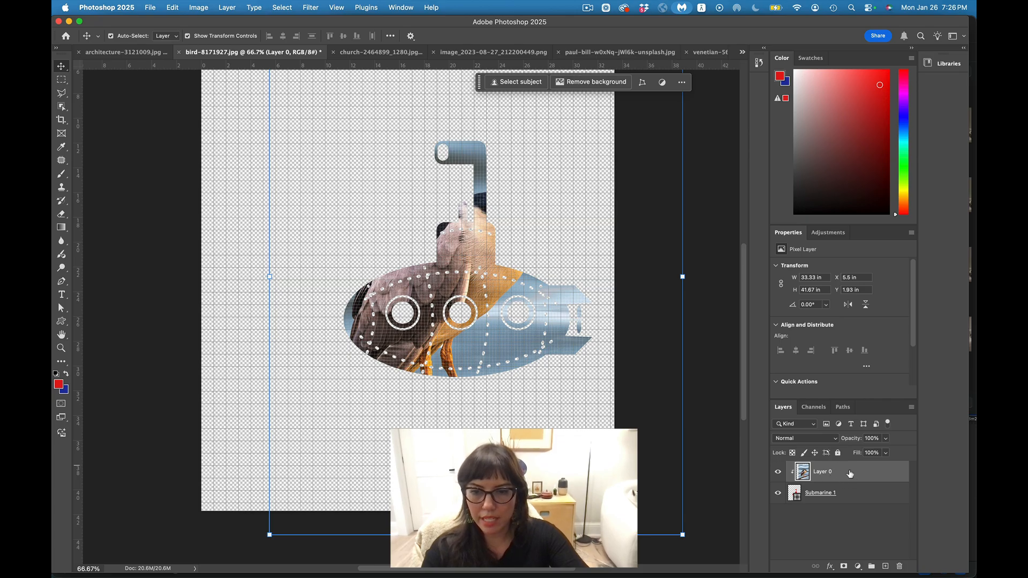
drag(877, 475, 885, 566)
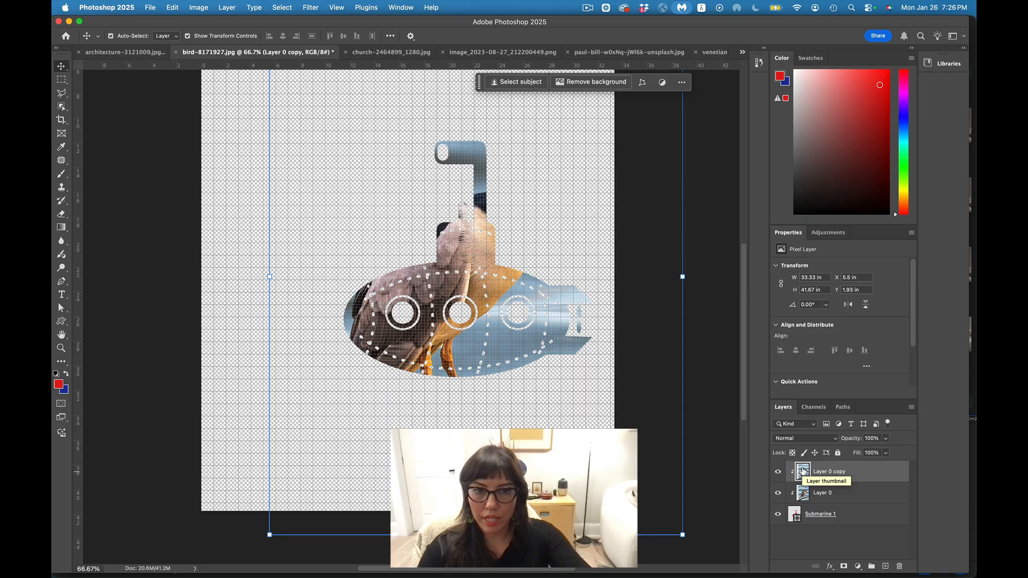
key(super+z)
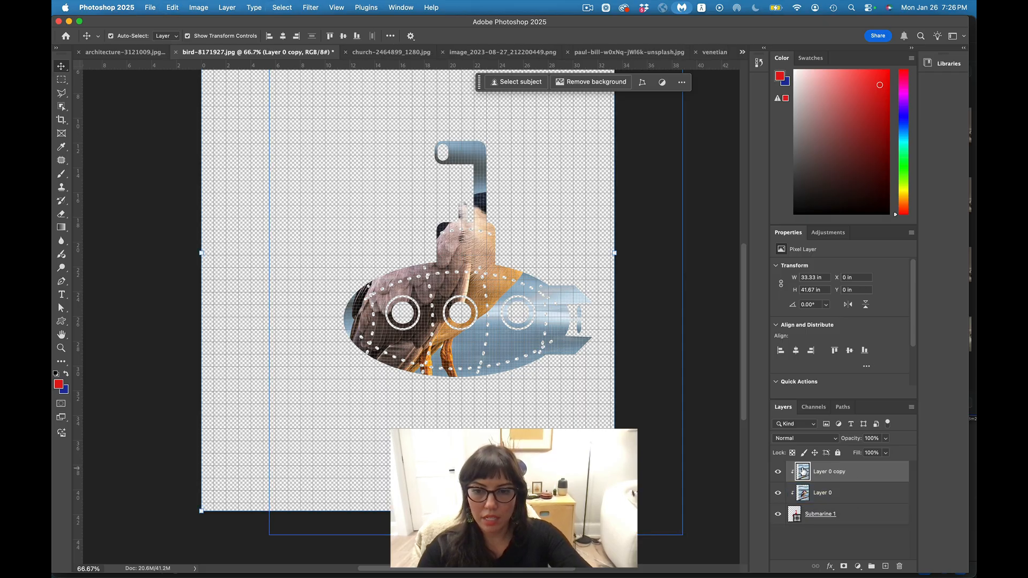
super+click(803, 471)
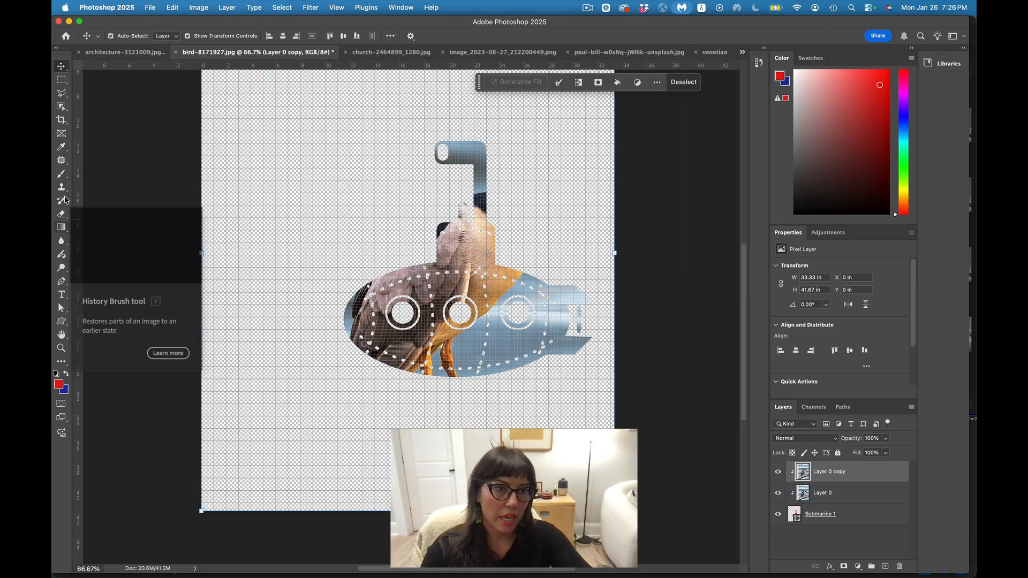
Set the Layer 0 copy's blend mode to Multiply
click(61, 173)
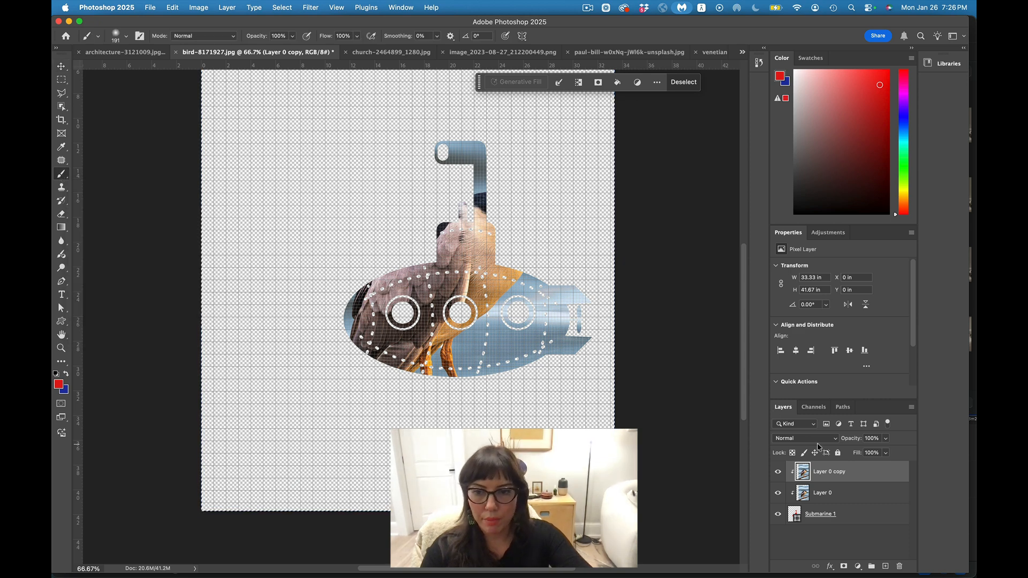
click(791, 437)
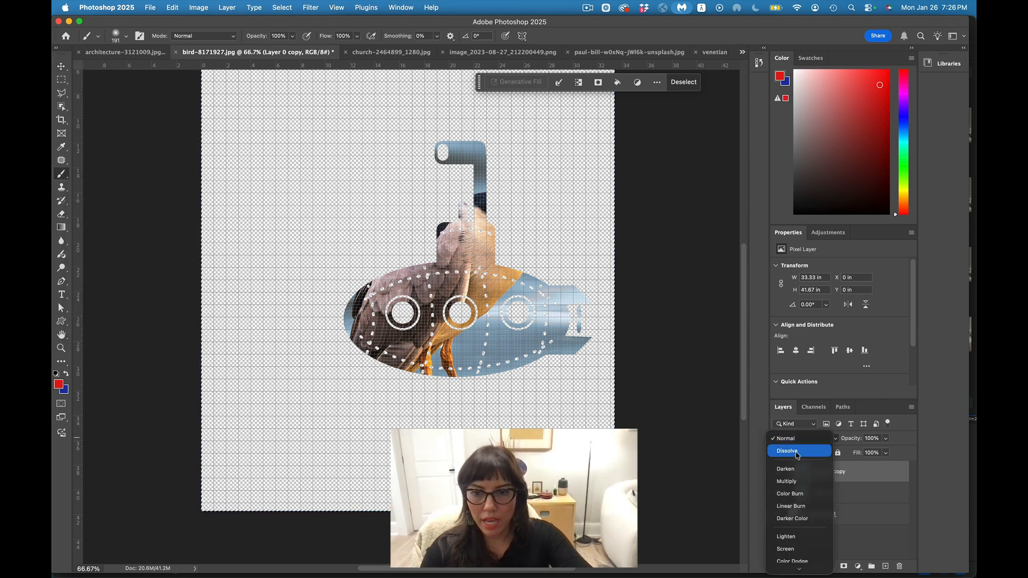
click(797, 482)
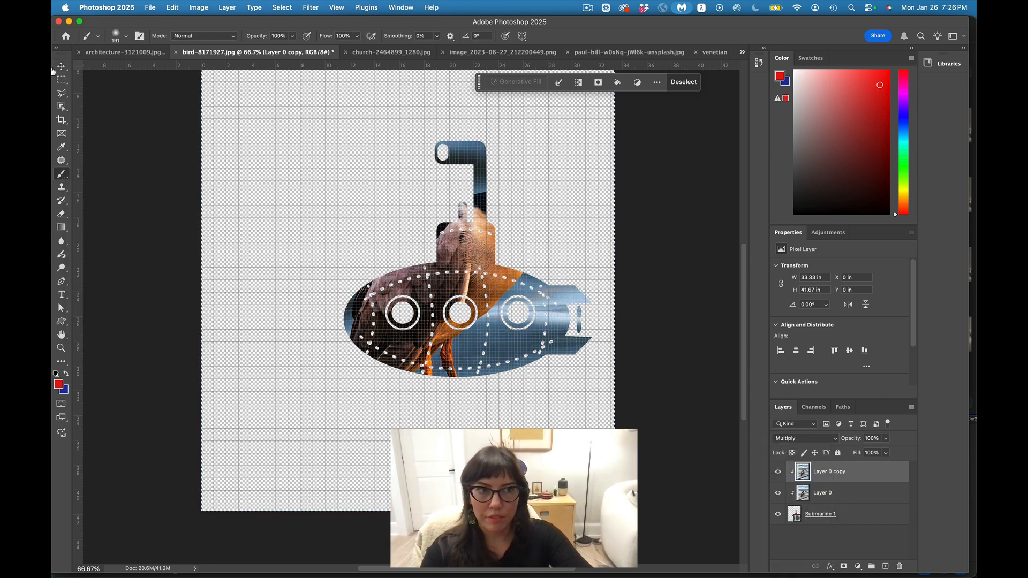
Rotate the Layer 0 copy by about -25.9° and reposition it within the submarine
key(v)
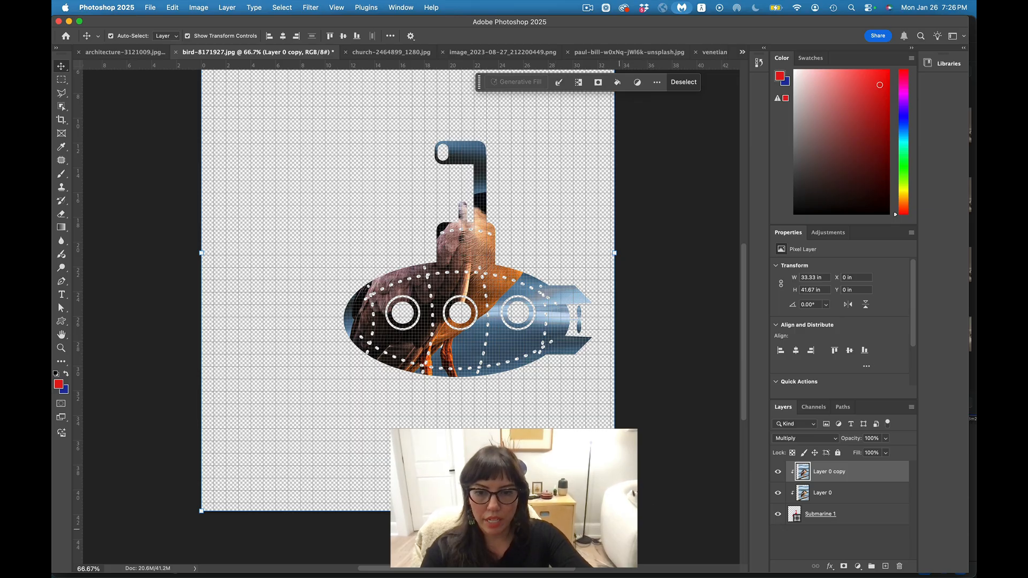
drag(569, 475, 634, 386)
drag(554, 414, 639, 438)
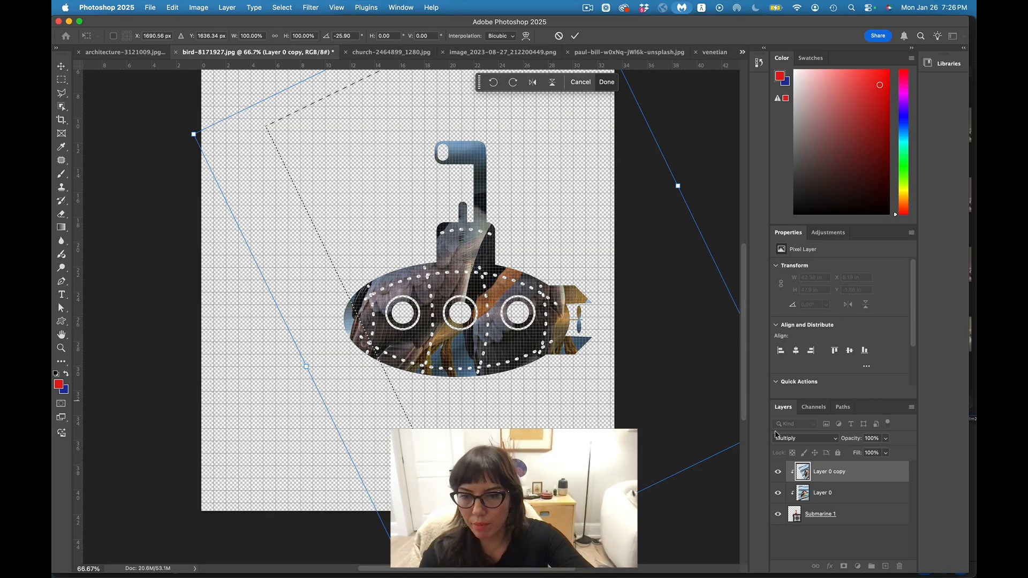
key(Return)
Add a new clipped layer above the Layer 0 copy and paint red brush strokes over the submarine's hull, periscope and tail
click(886, 566)
mouse_move(851, 473)
mouse_down()
mouse_move(851, 505)
mouse_move(845, 472)
mouse_up()
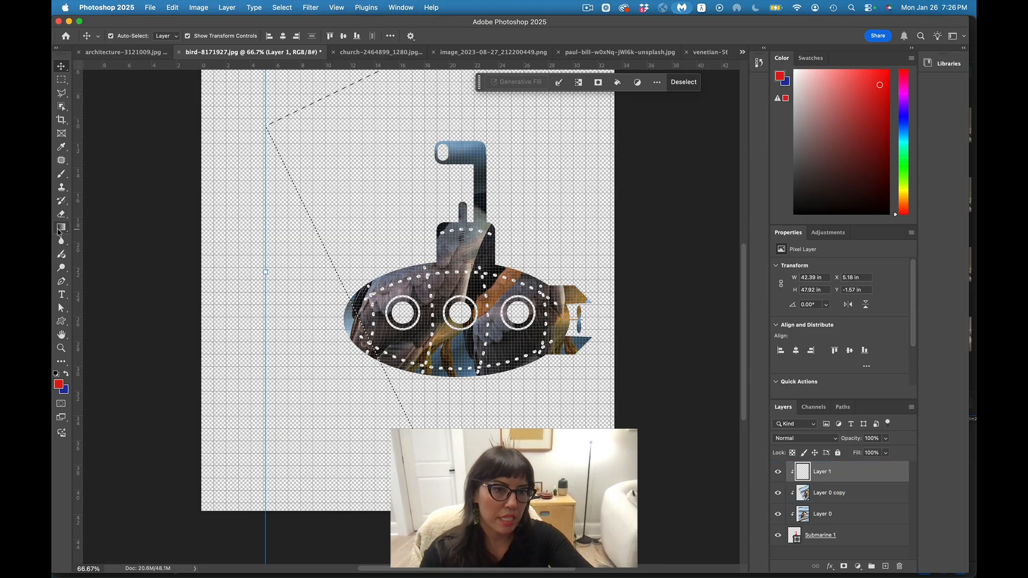
key(b)
drag(406, 264, 513, 302)
drag(439, 371, 311, 352)
drag(478, 183, 479, 215)
drag(581, 294, 541, 370)
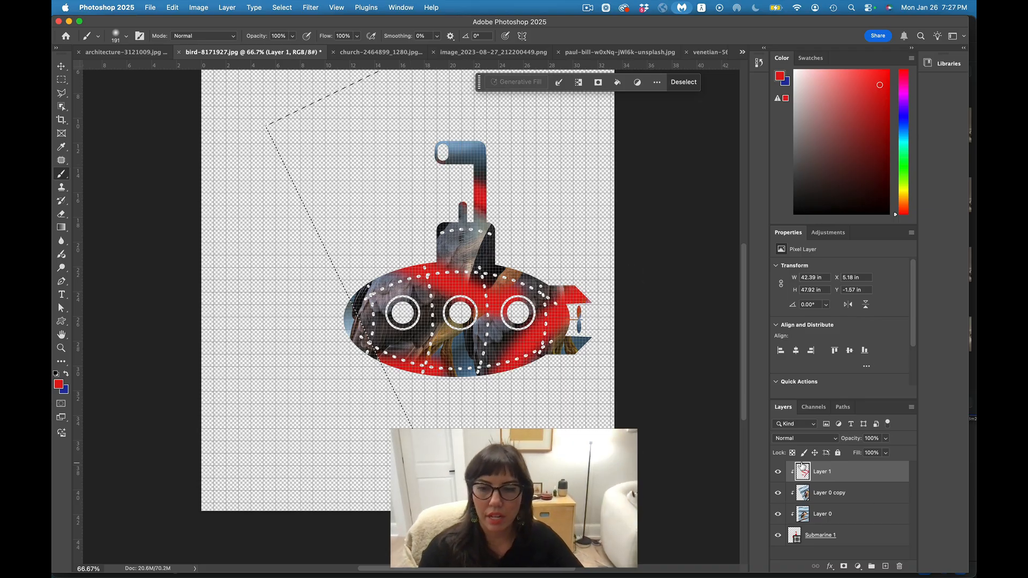
Select Layer 1, Layer 0 copy and Layer 0 together and shift them slightly inside the submarine
shift+click(850, 518)
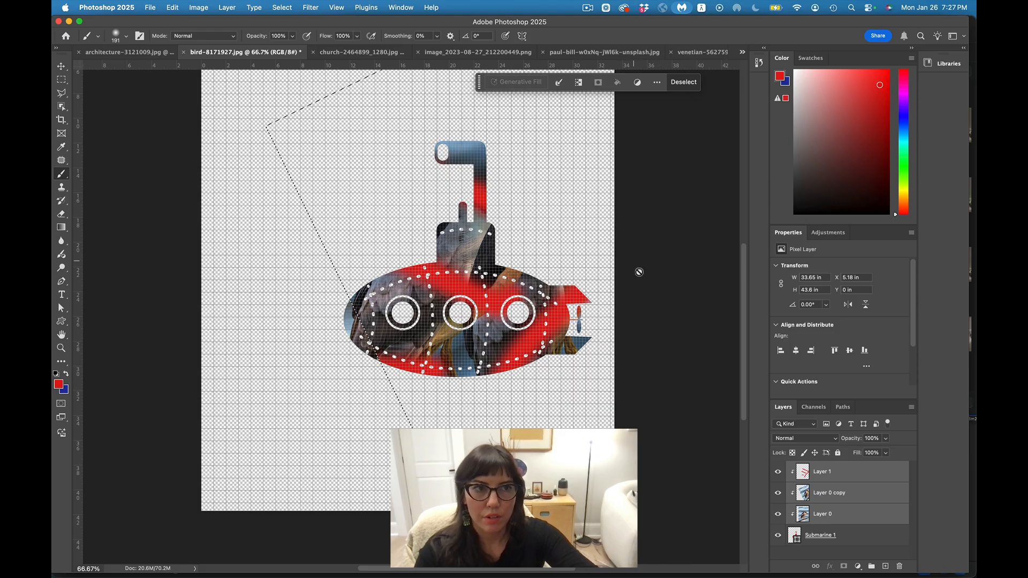
click(60, 68)
drag(441, 268, 455, 273)
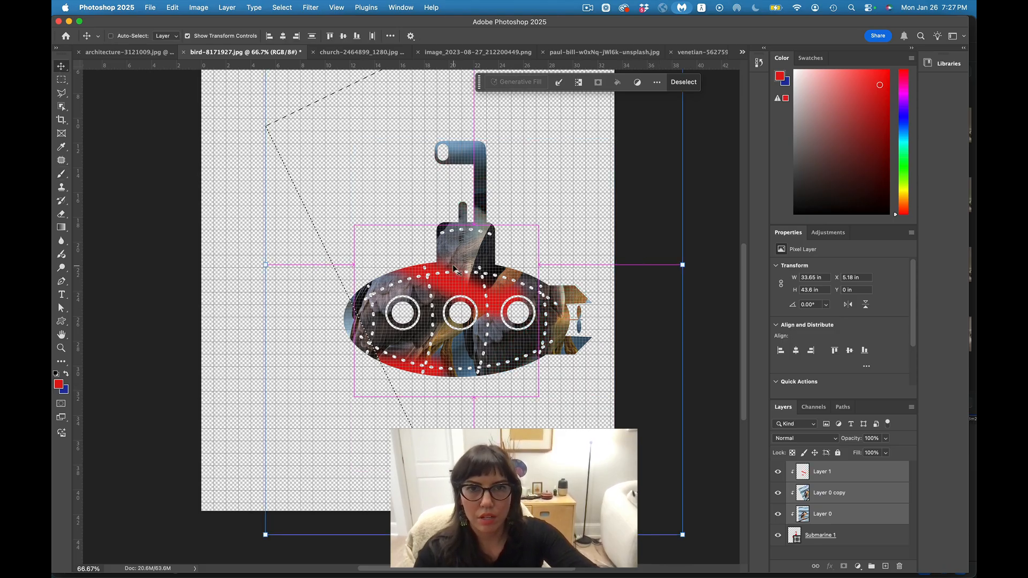
Undo the recent edits back through the Layer 0 copy's rotation and Multiply blend mode
key(super+z)
key(super+z)
key(super+z)
key(super+z)
key(super+z)
key(super+z)
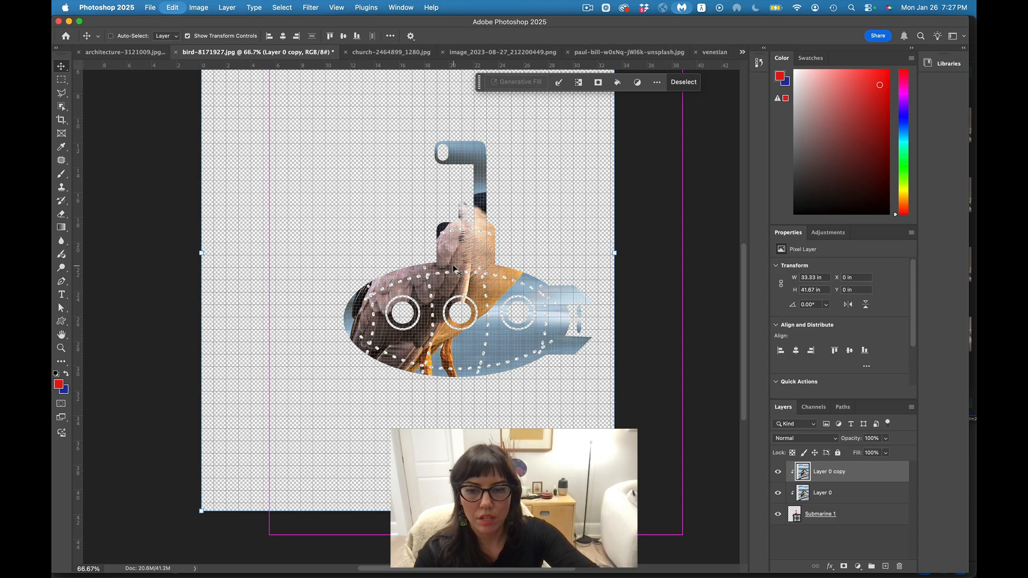
Undo the remaining edits back to the unclipped Layer 0 and clip Layer 0 to the Submarine 1 shape again
key(super+z)
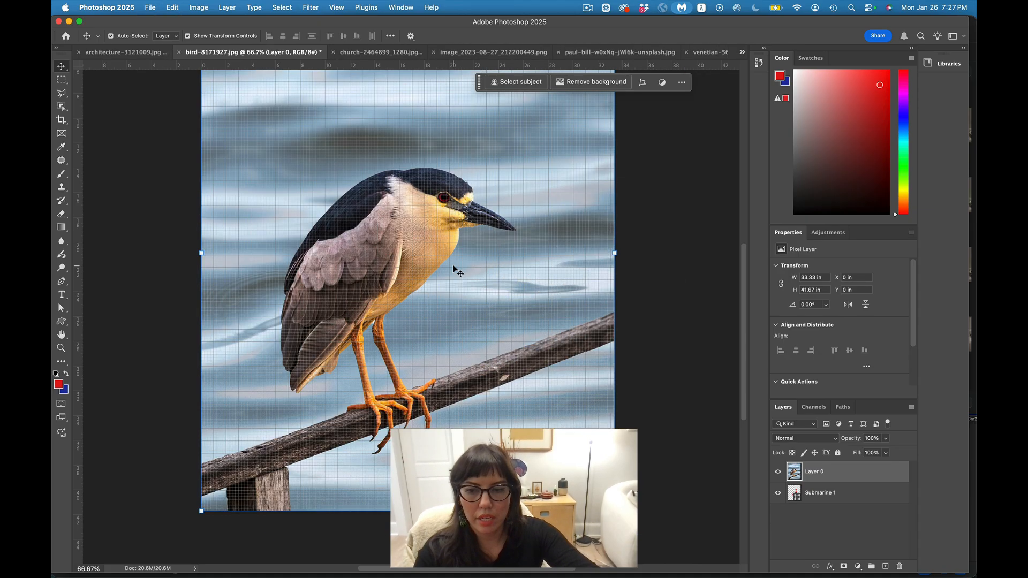
click(870, 493)
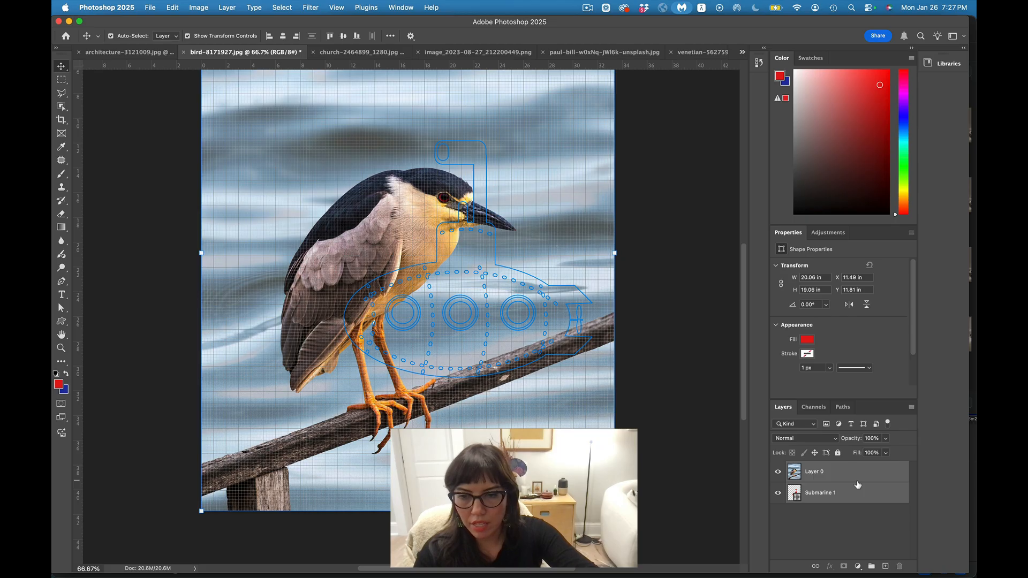
drag(858, 485, 857, 478)
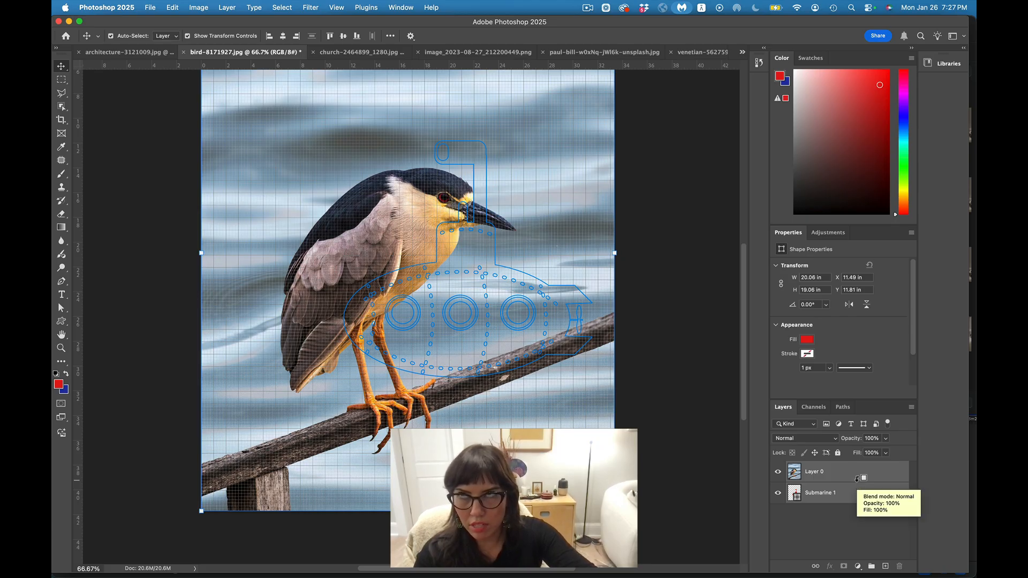
alt+click(858, 478)
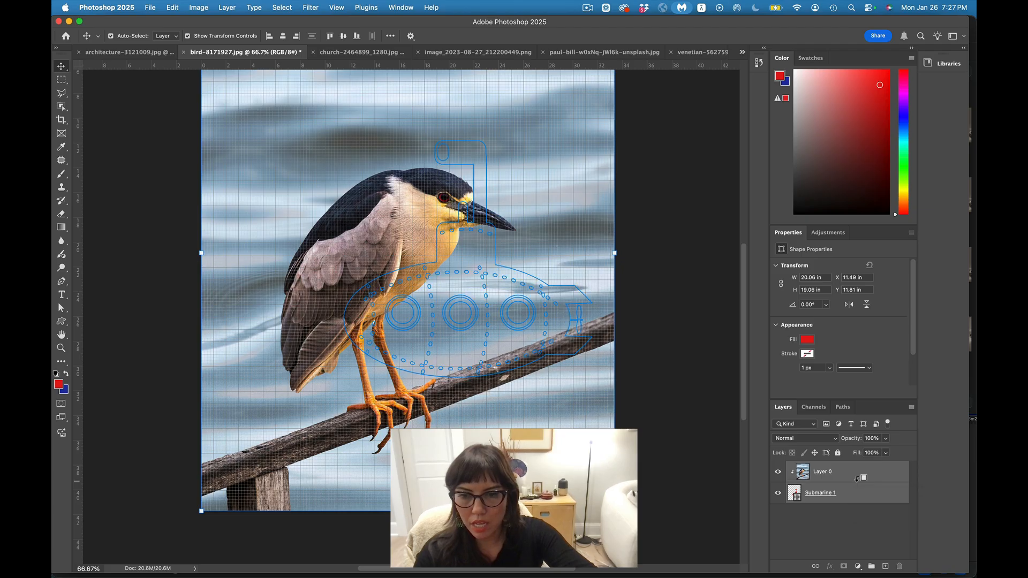
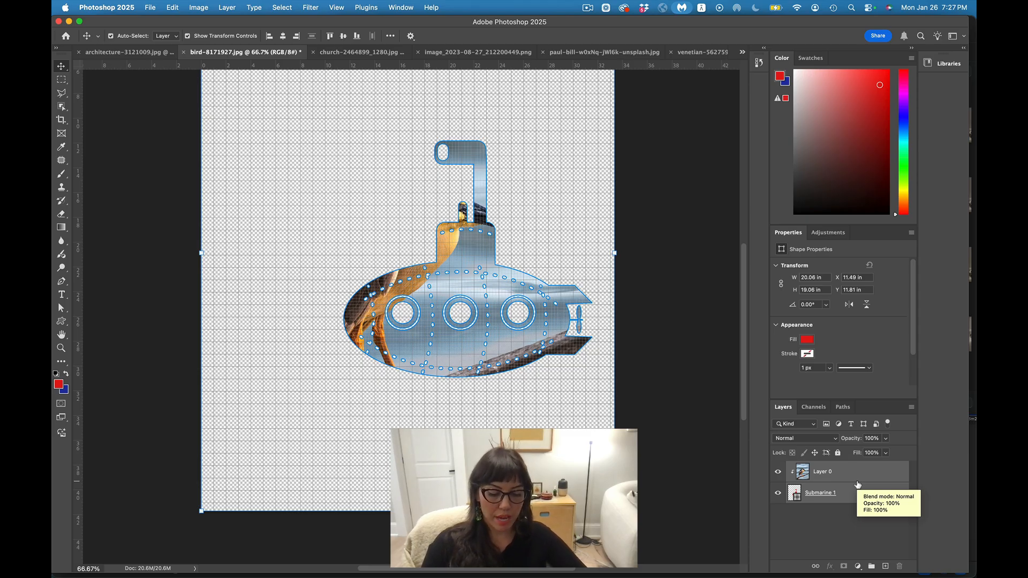
Deselect the layers and undo the clipping of Layer 0 to Submarine 1
click(838, 540)
click(800, 494)
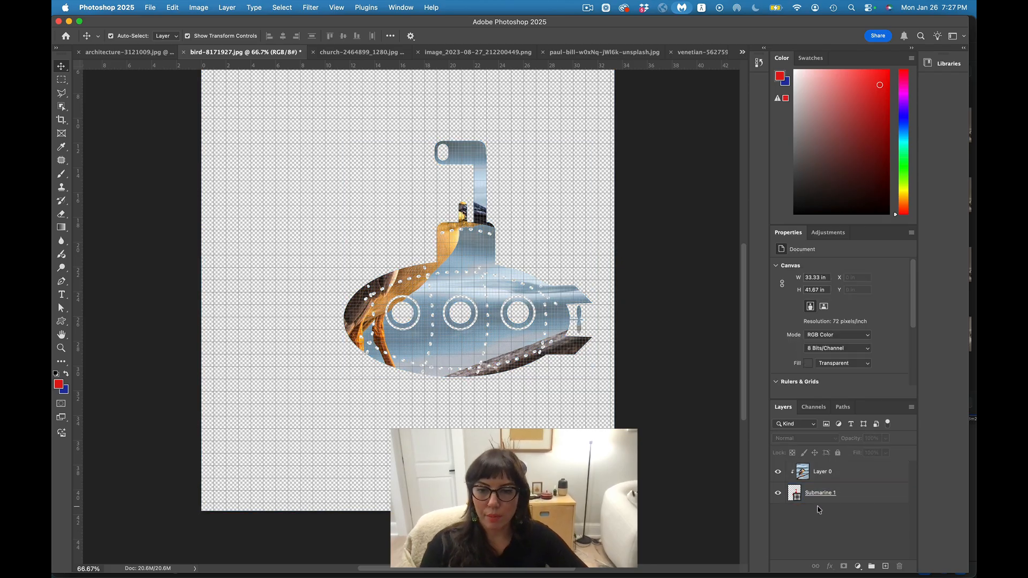
key(super+z)
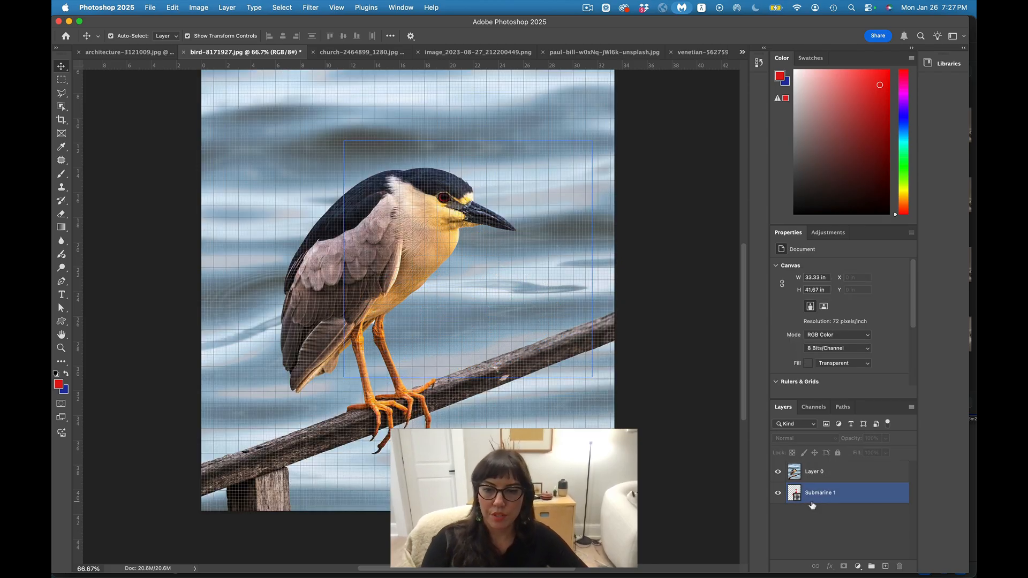
Load the Submarine 1 shape as a selection and add it to Layer 0 as a layer mask
click(795, 494)
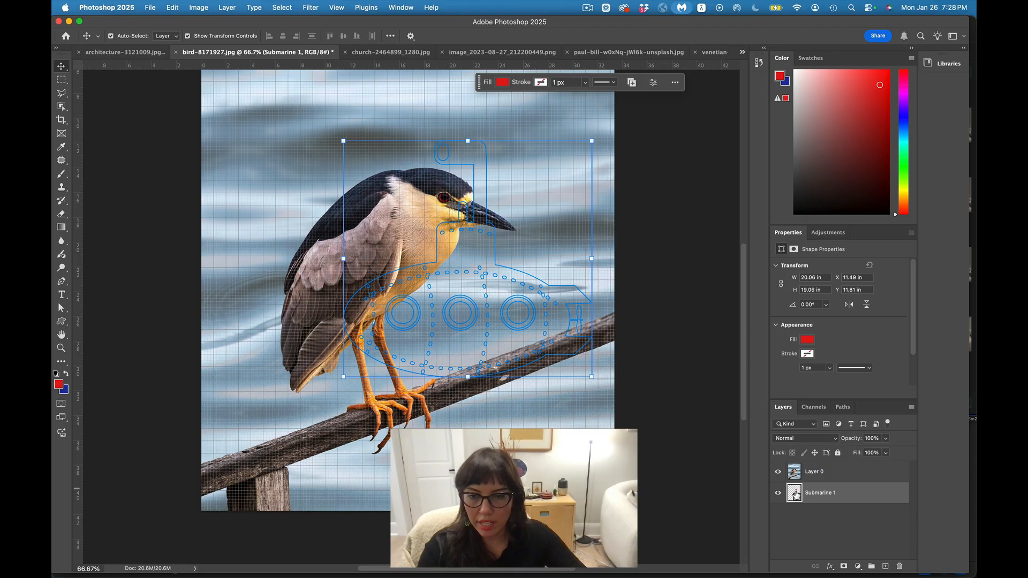
super+click(795, 493)
click(845, 474)
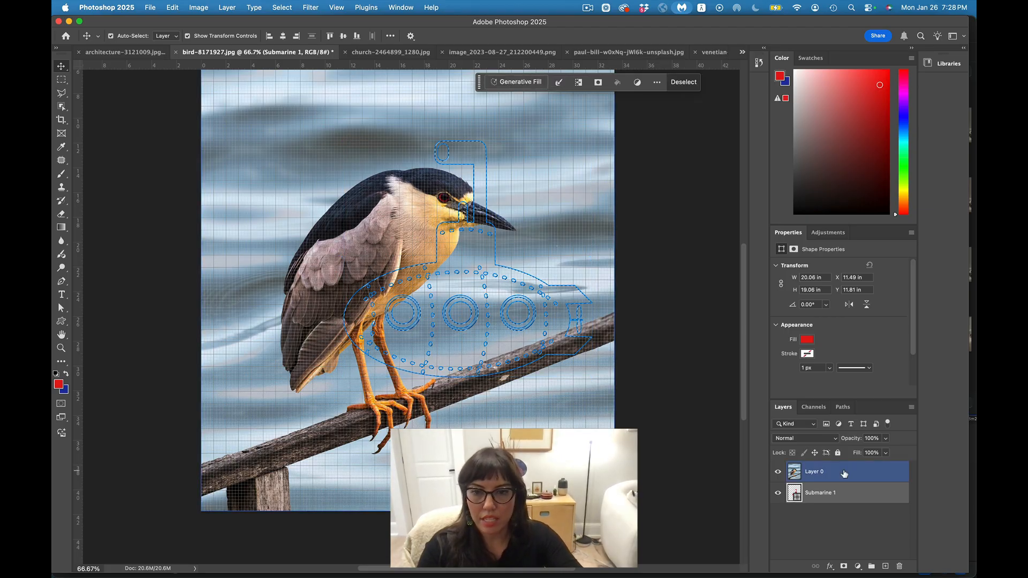
click(844, 566)
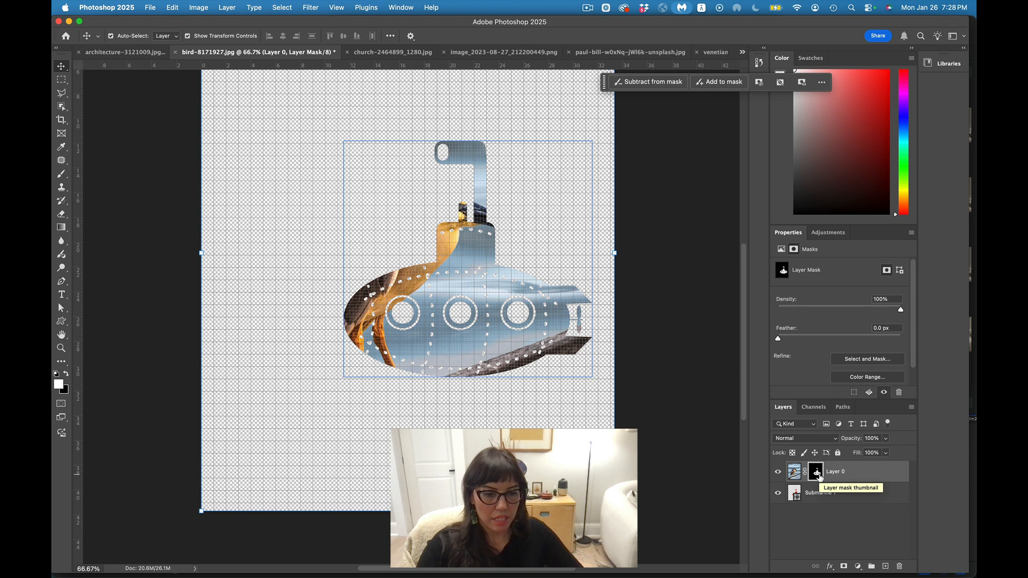
Invert Layer 0's submarine-shaped layer mask
key(super)
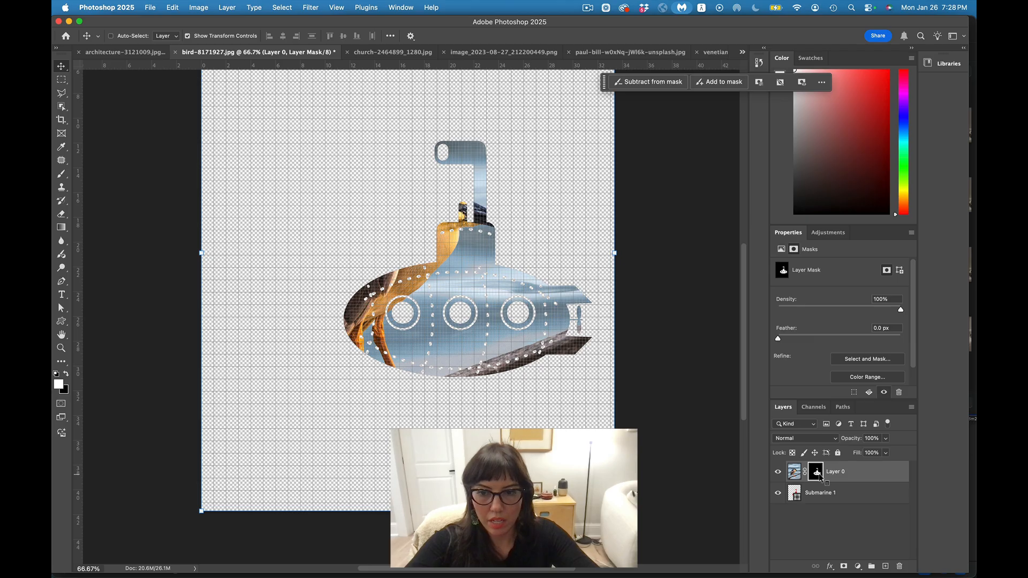
key(super)
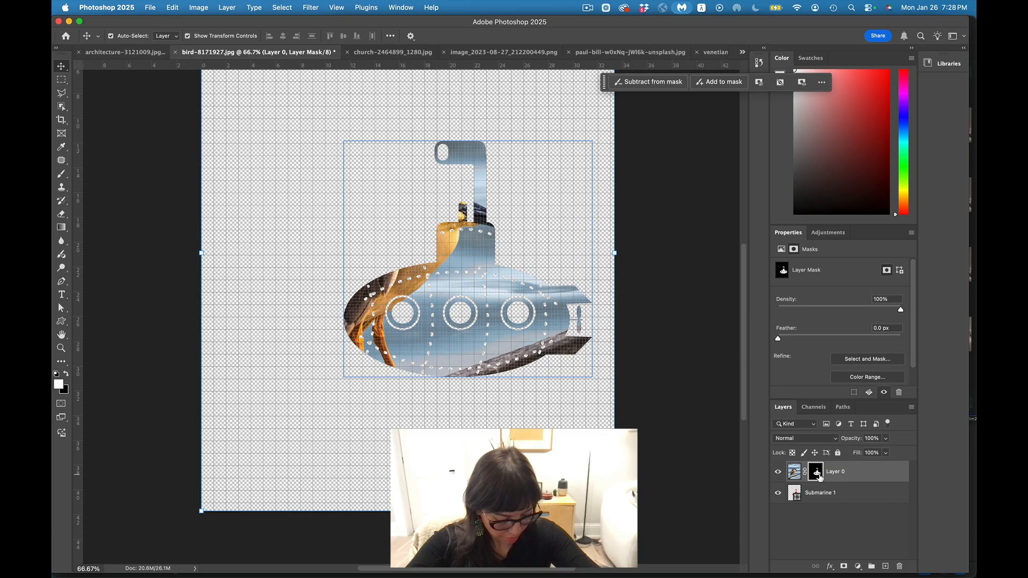
key(super)
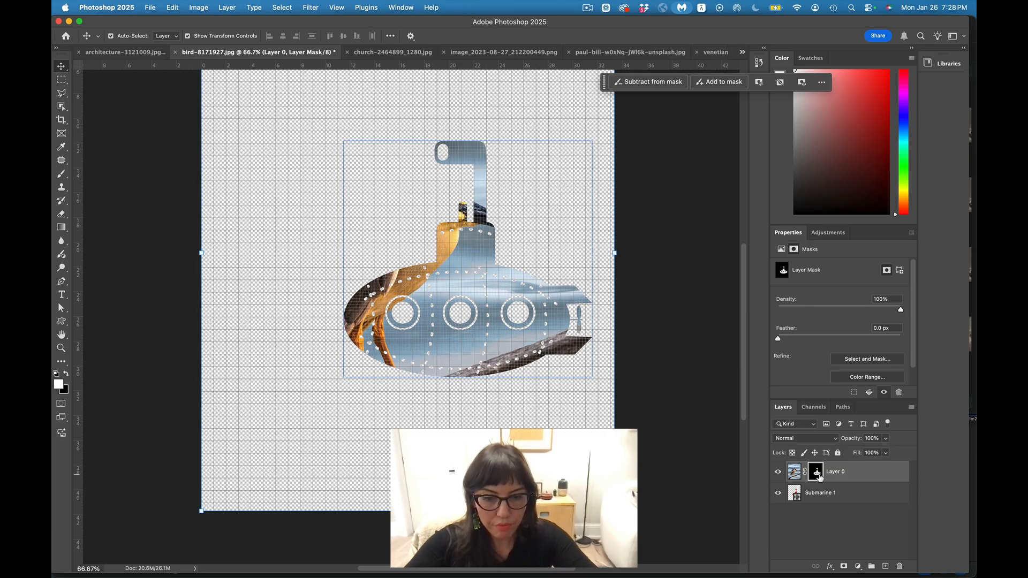
key(super)
key(super)
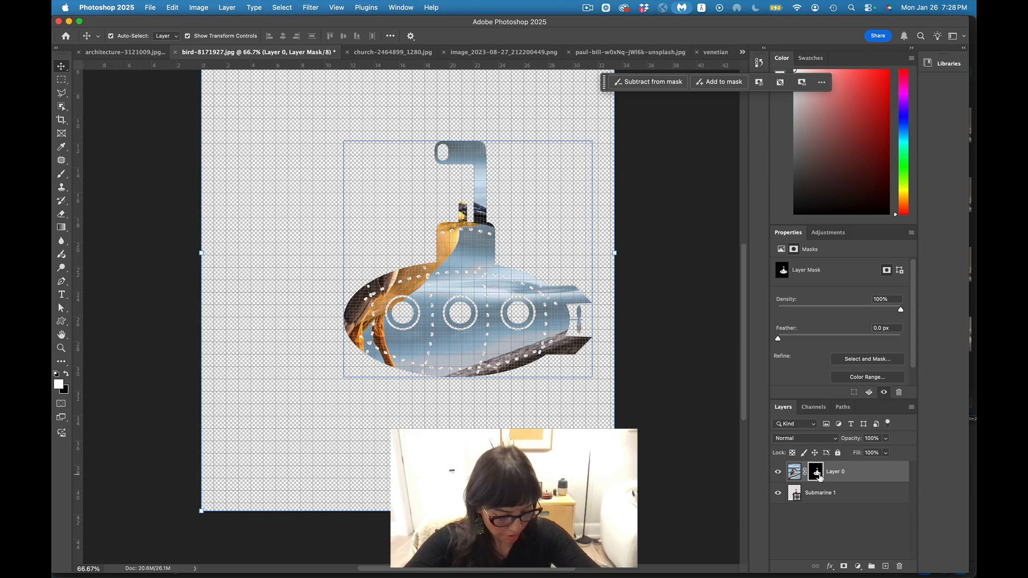
key(super)
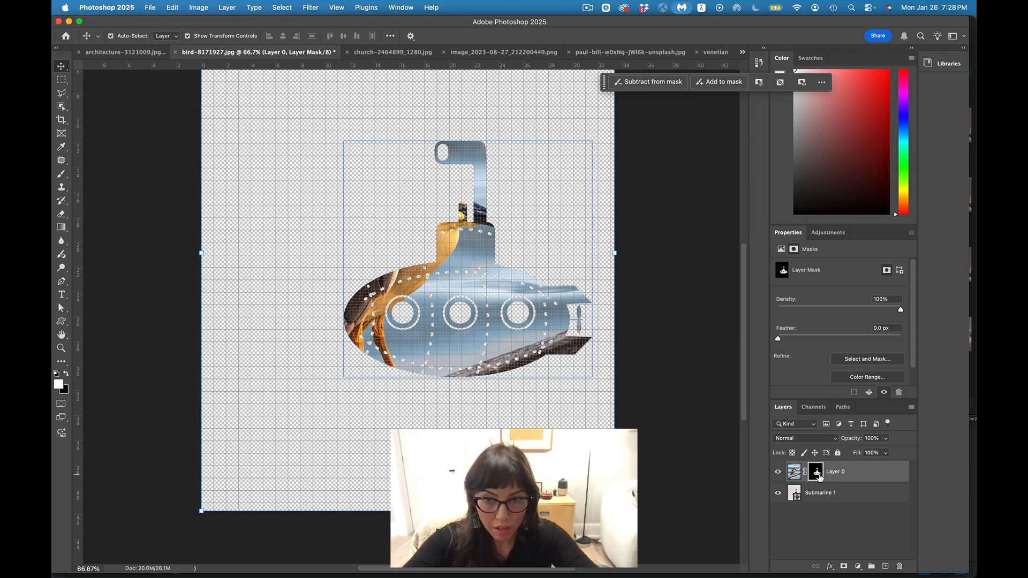
key(super+i)
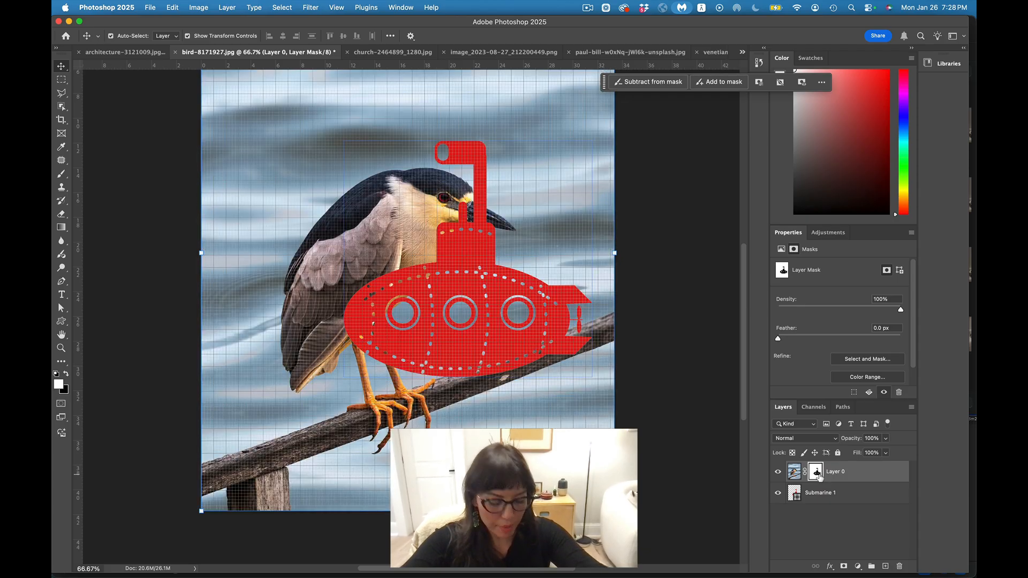
Return to the Move tool and invert Layer 0's mask back to its original state
key(i)
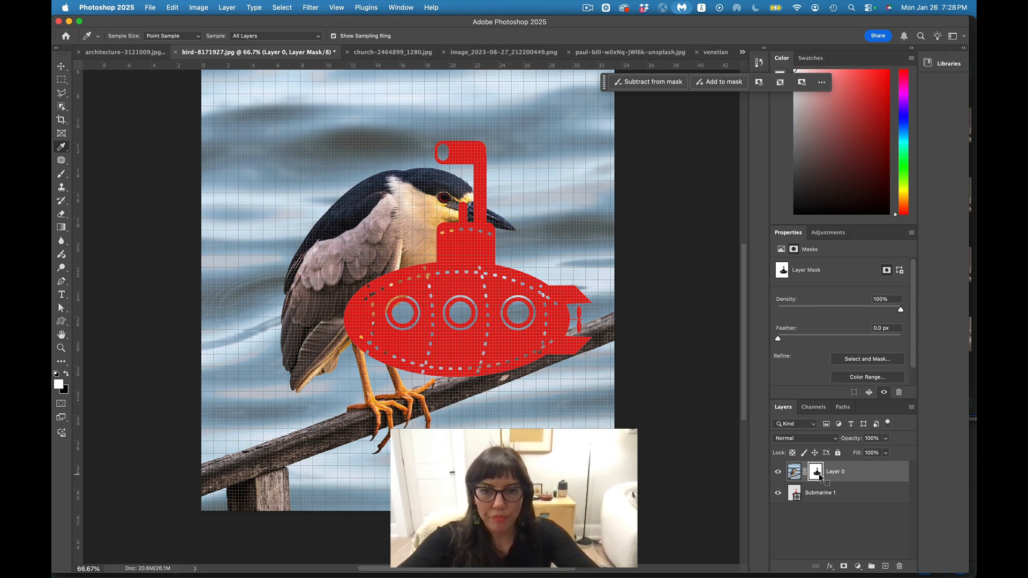
key(v)
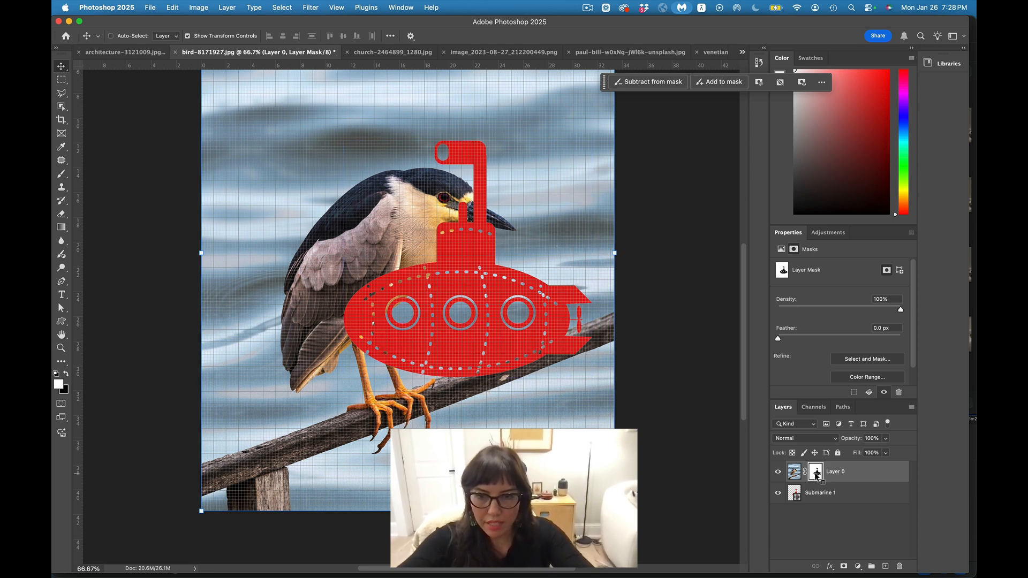
key(super+i)
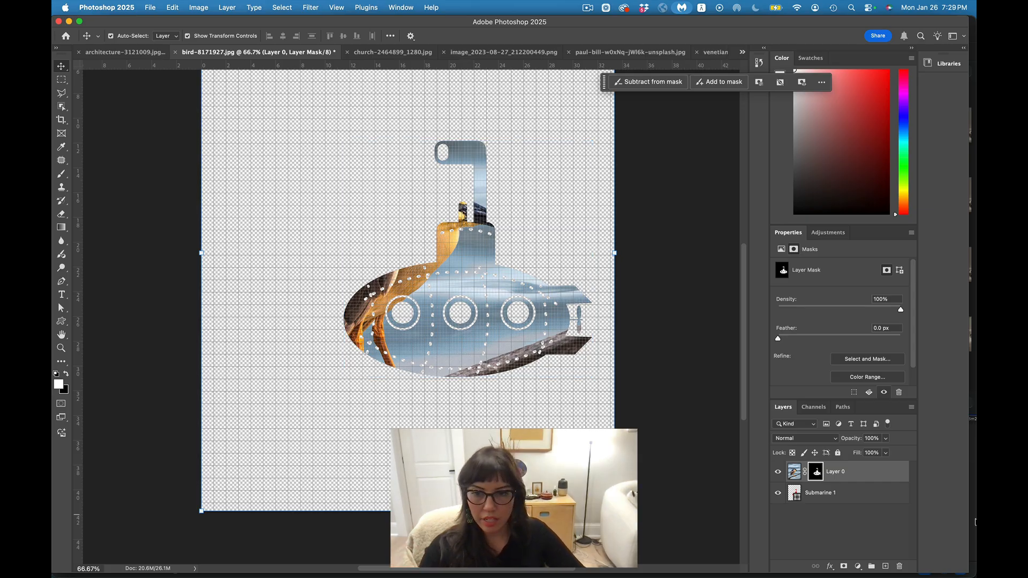
Disable and re-enable Layer 0's layer mask, and set its feather to 162.3 px
shift+click(818, 473)
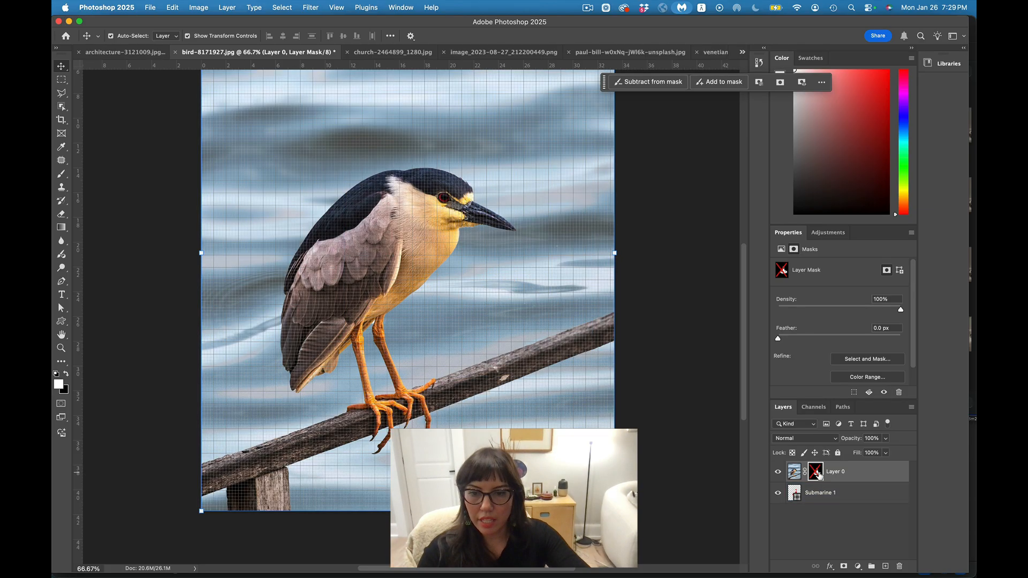
shift+click(818, 474)
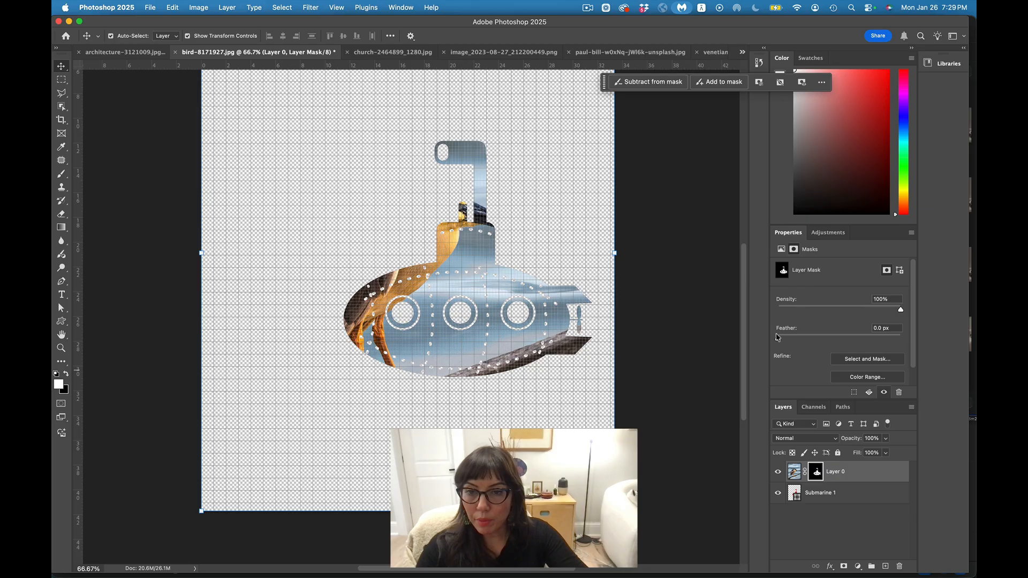
drag(779, 338, 871, 346)
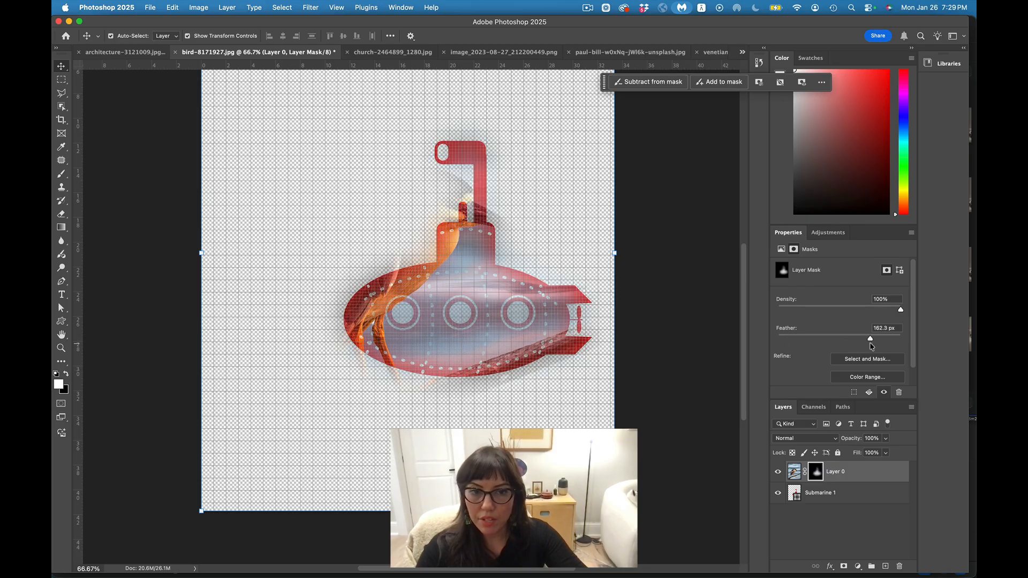
Delete the feathered layer mask from Layer 0
right_click(818, 474)
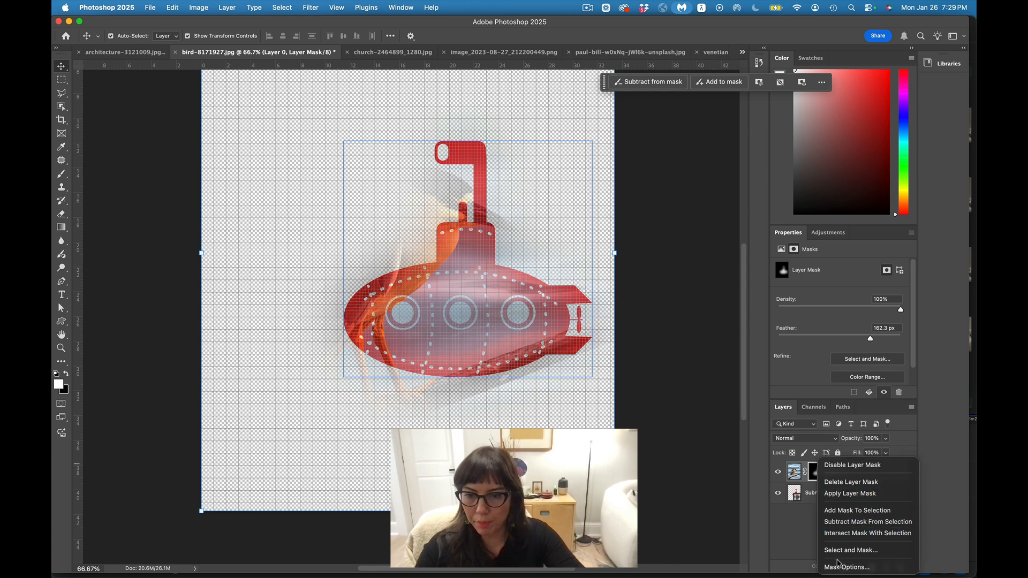
right_click(785, 517)
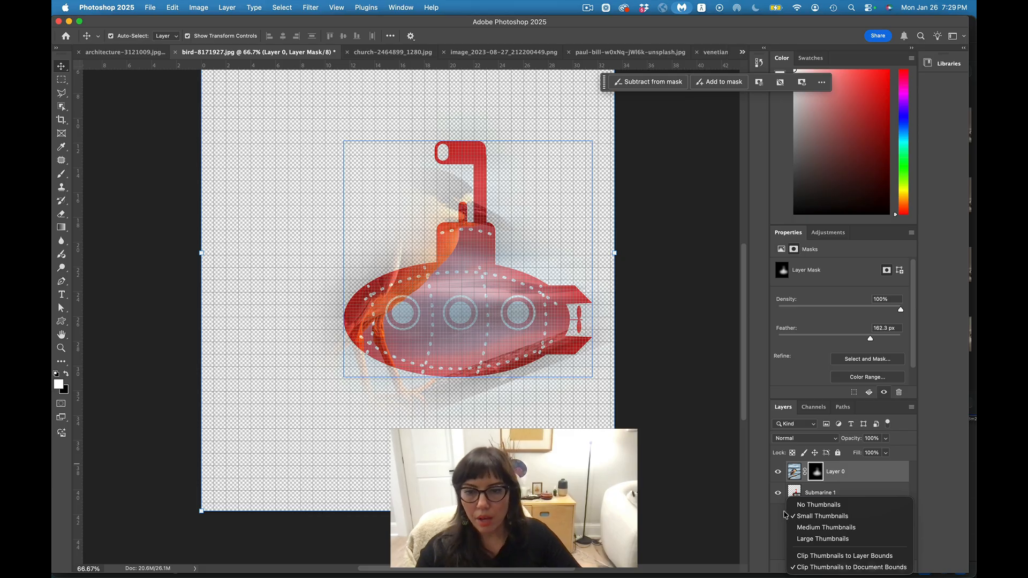
click(776, 537)
right_click(817, 475)
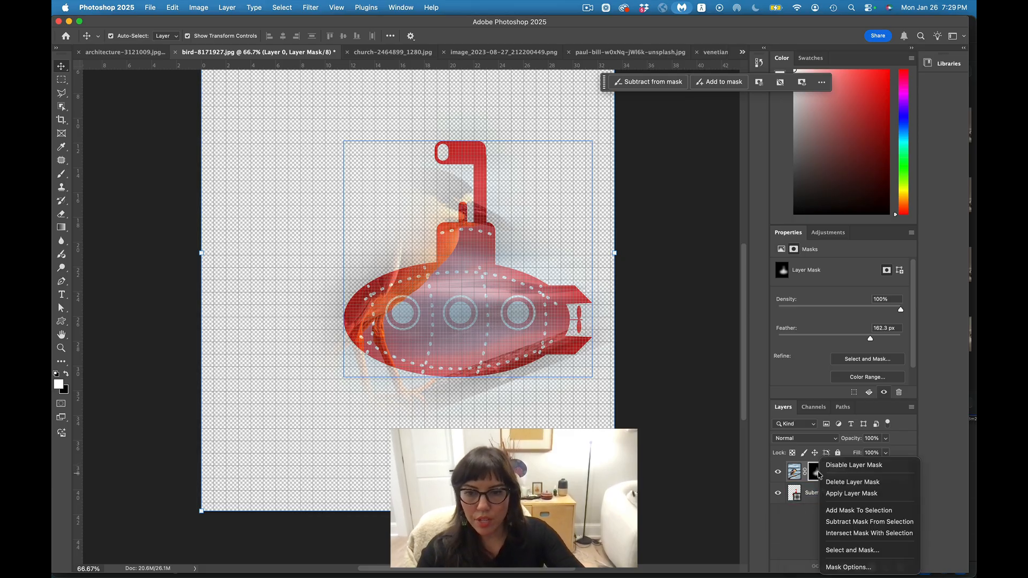
click(843, 480)
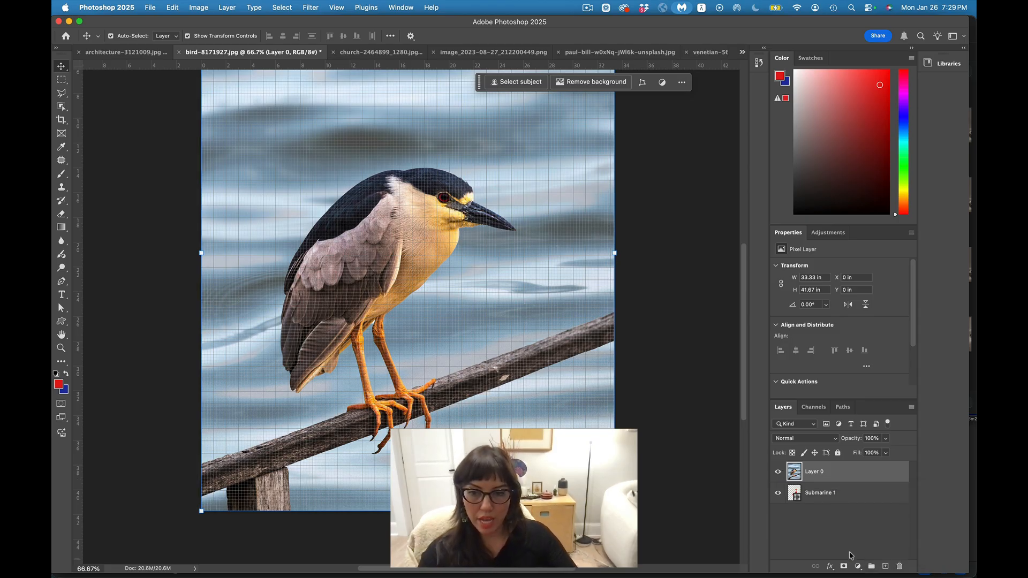
Add a blank white layer mask to Layer 0, target the mask, and make black the foreground color
click(844, 567)
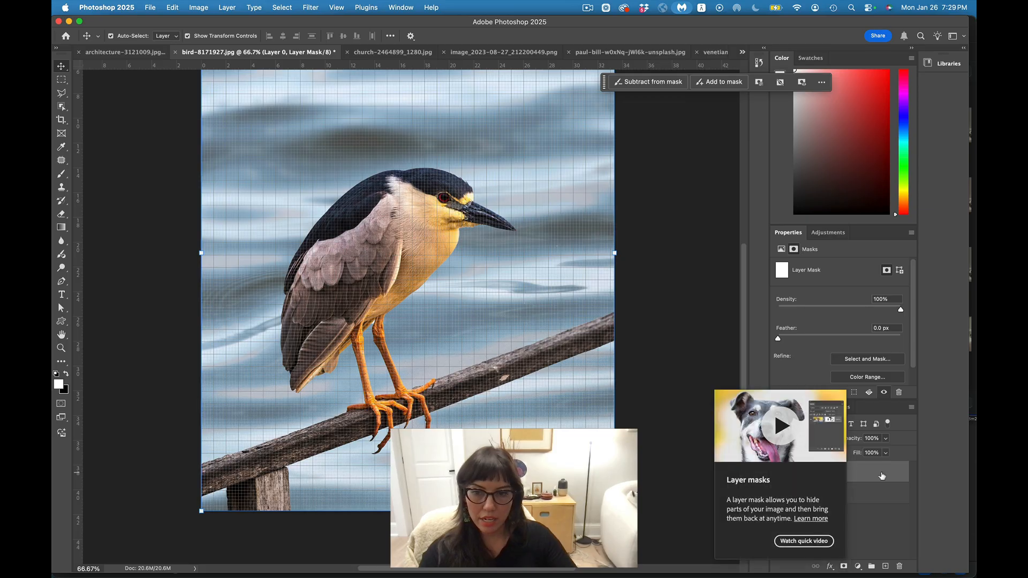
click(857, 473)
click(816, 473)
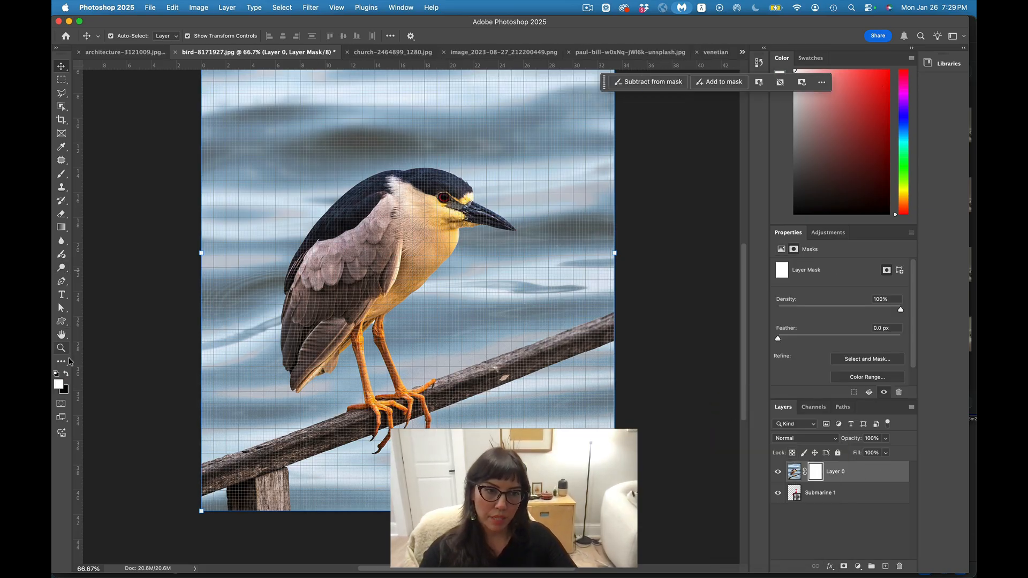
click(67, 374)
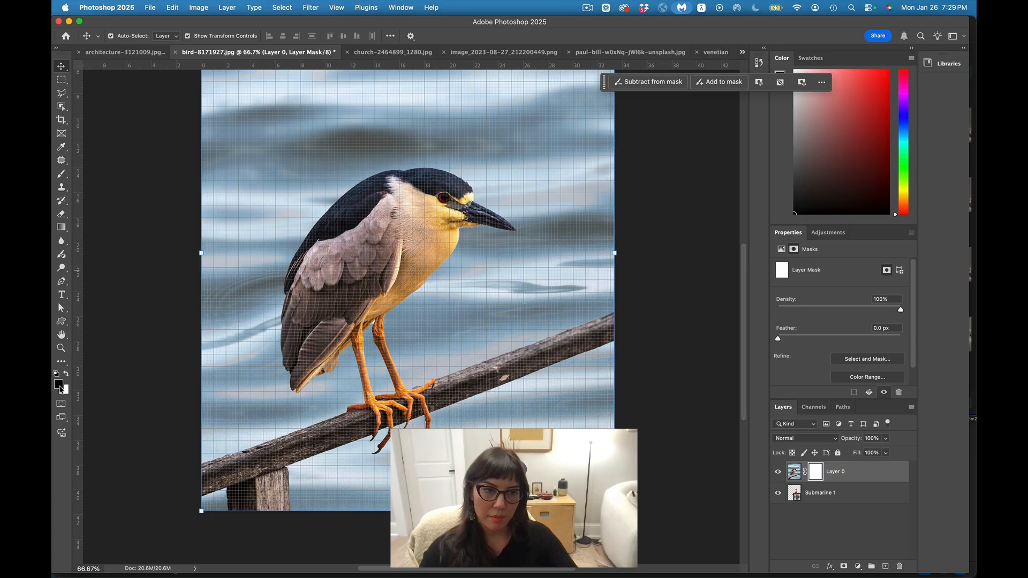
Choose the first Basics gradient preset and draw a vertical gradient on Layer 0's mask from near the image's top to its bottom edge
click(61, 228)
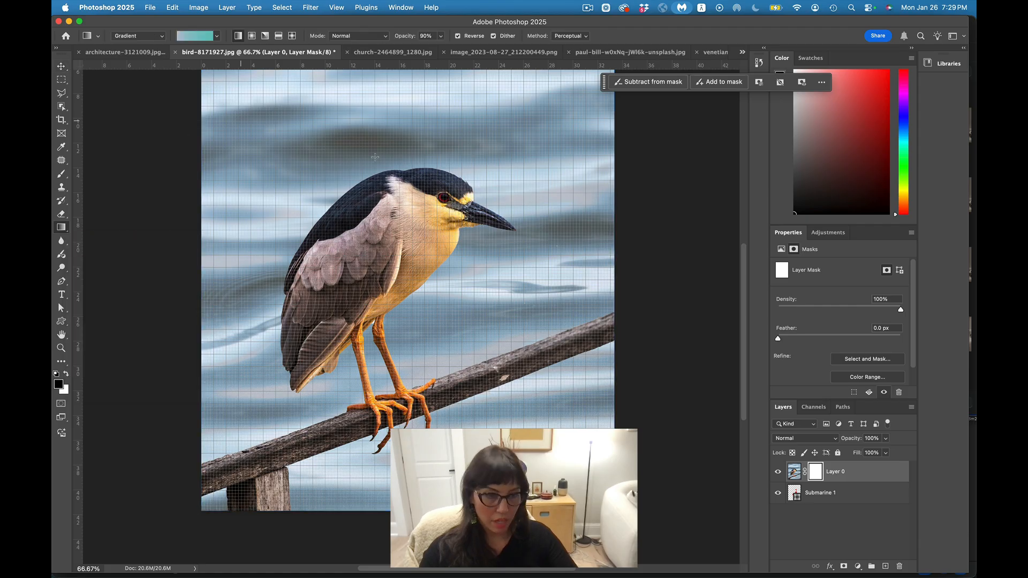
click(198, 40)
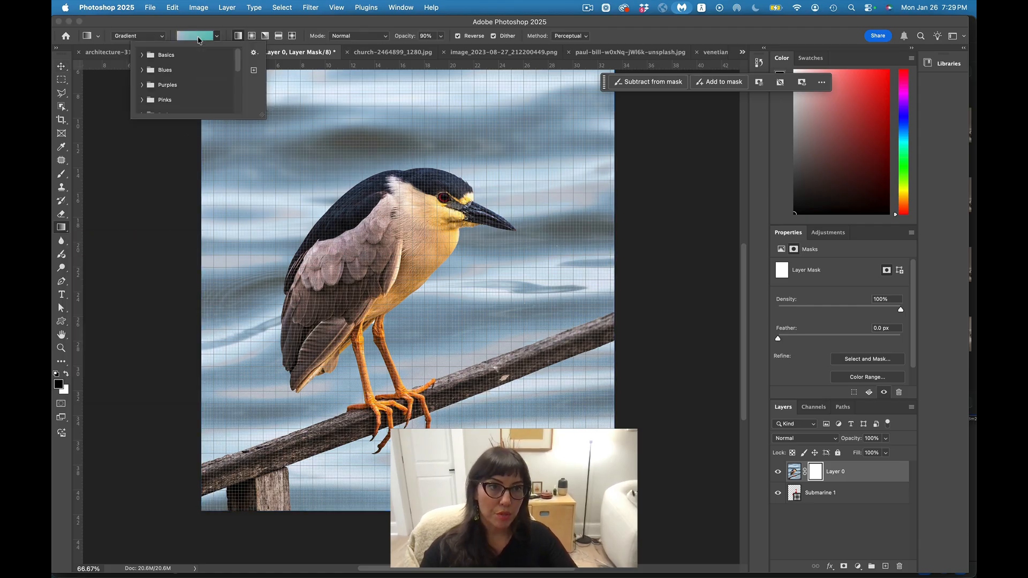
scroll(170, 80, down, 5)
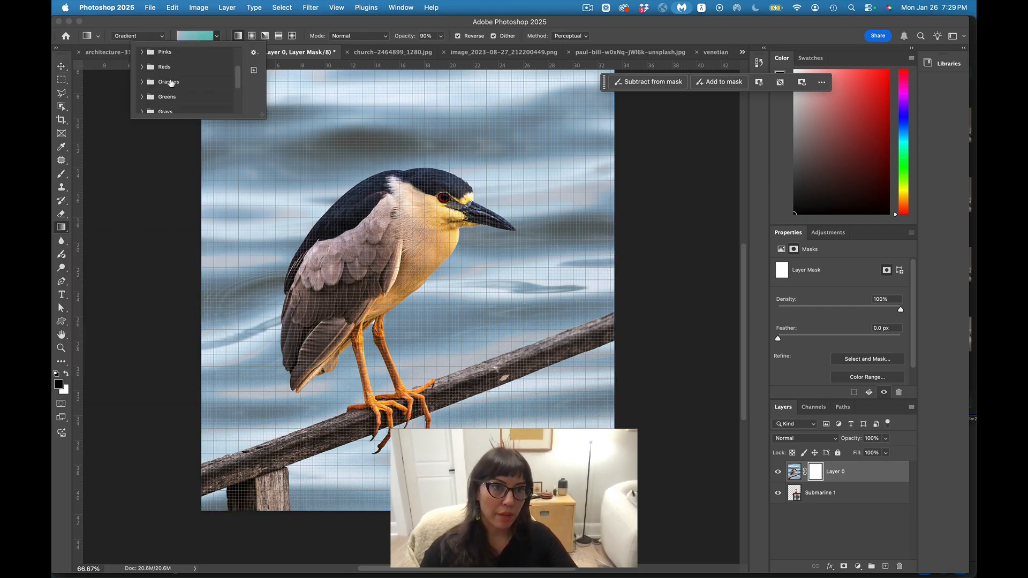
scroll(171, 81, up, 5)
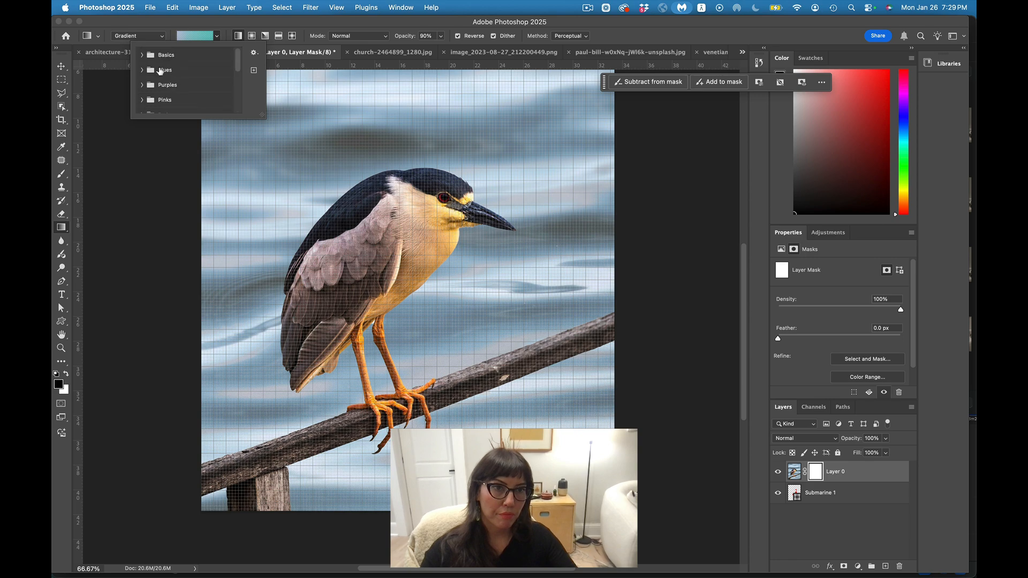
click(142, 56)
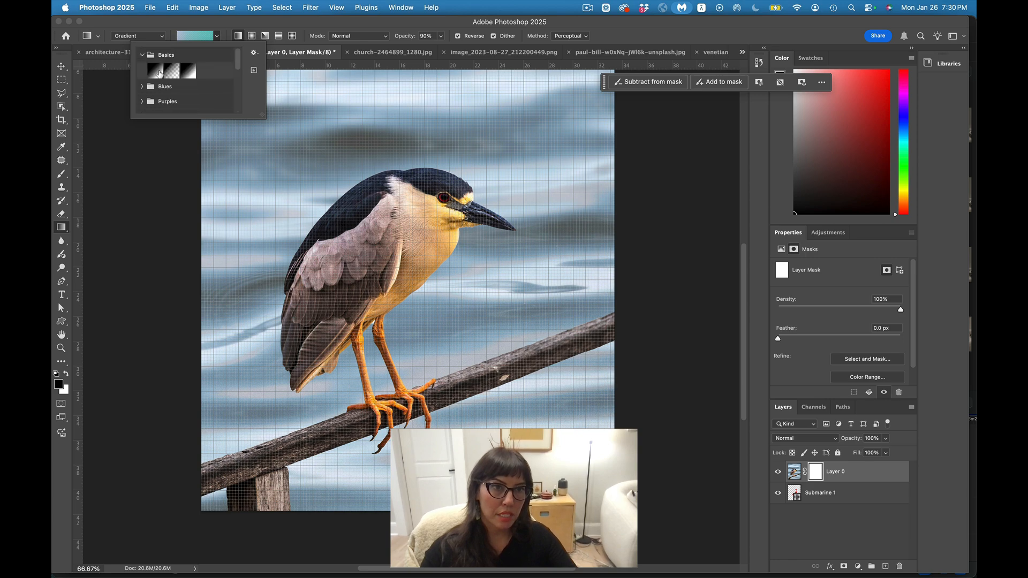
click(155, 72)
drag(397, 107, 397, 508)
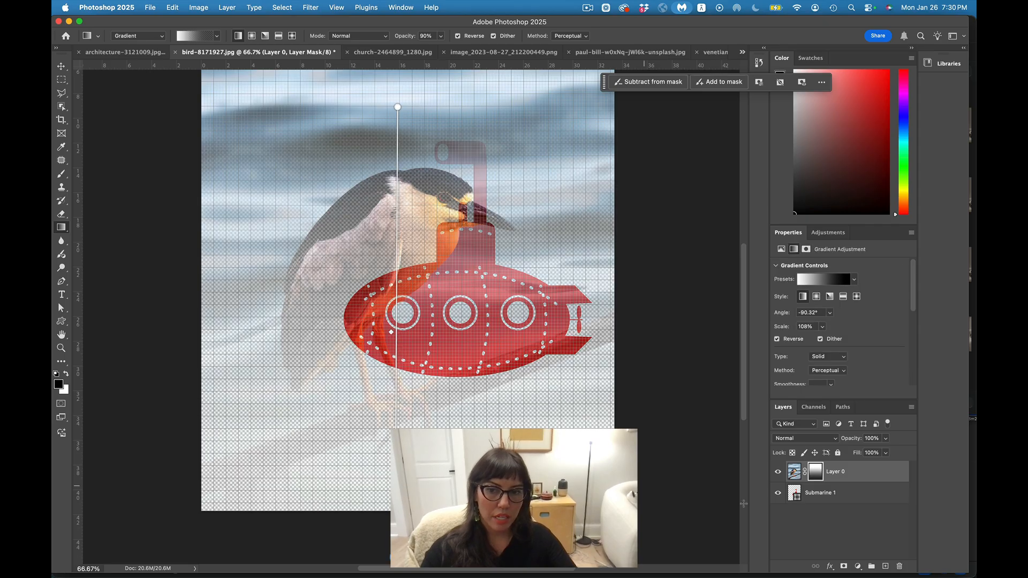
Shorten the gradient on Layer 0's mask to about 21% scale, running from the bird's belly to the submarine's lower edge
scroll(652, 361, up, 3)
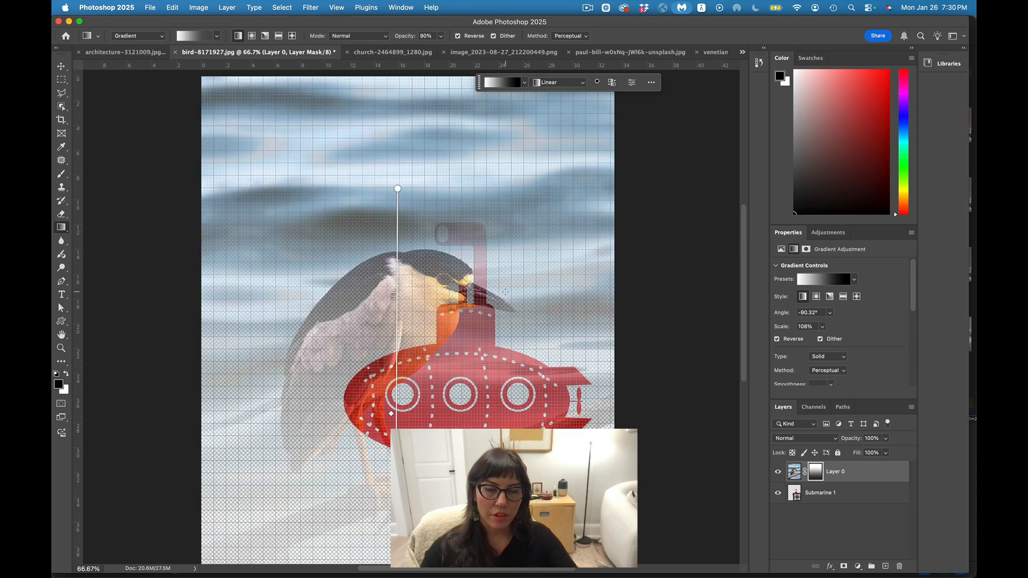
scroll(389, 228, down, 3)
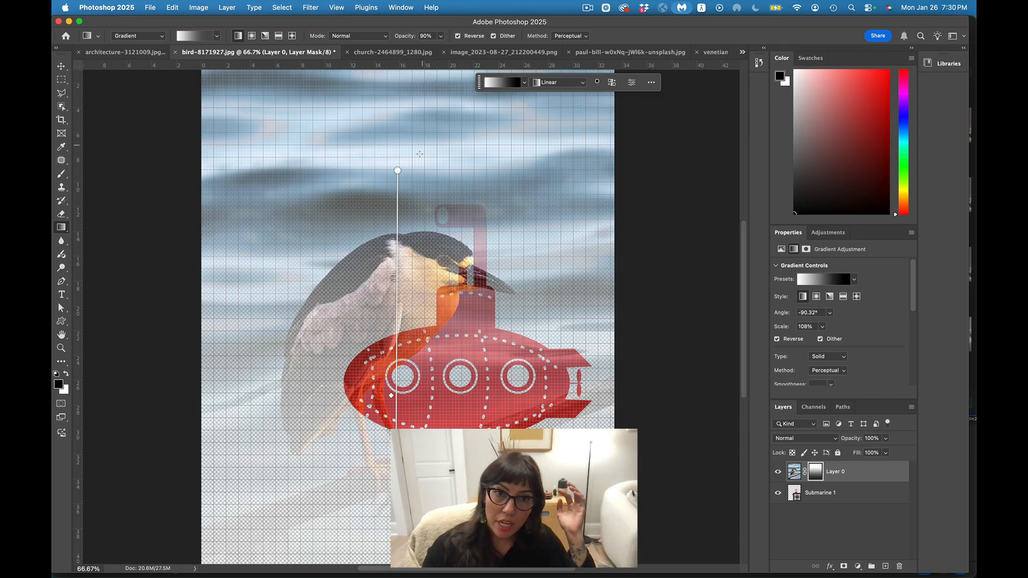
drag(397, 170, 400, 337)
scroll(399, 336, down, 5)
drag(395, 445, 402, 246)
scroll(408, 367, up, 5)
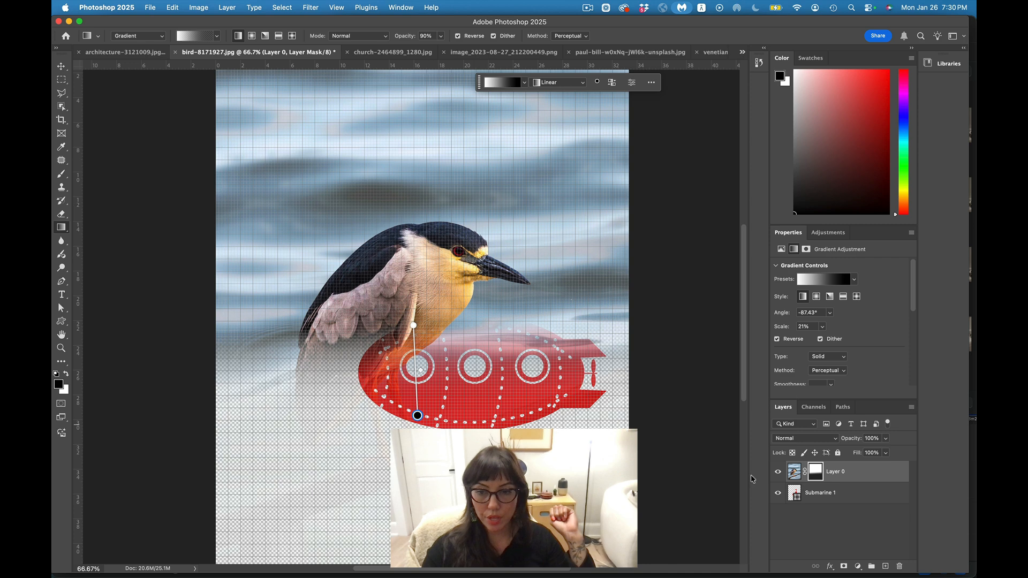
Delete the gradient layer mask from Layer 0
right_click(819, 477)
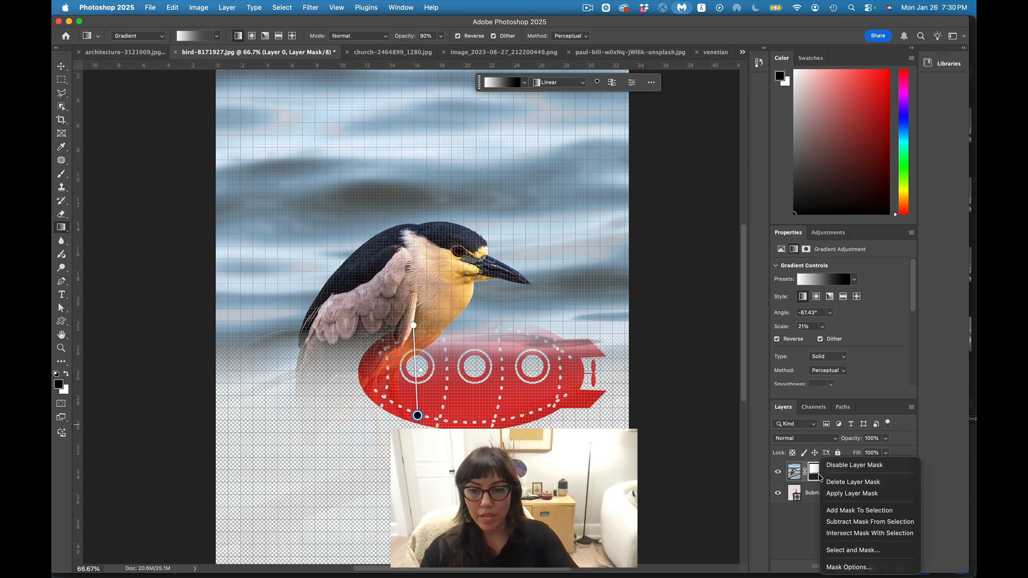
click(838, 483)
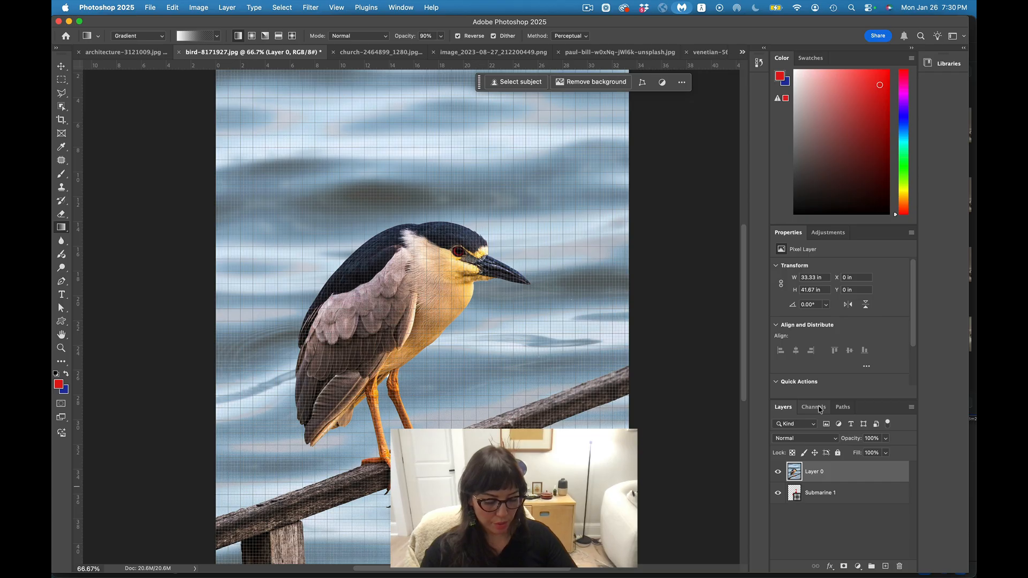
Examine the Red, Green and Blue channels alone and in combination, comparing the contrast between the bird and the water
click(819, 410)
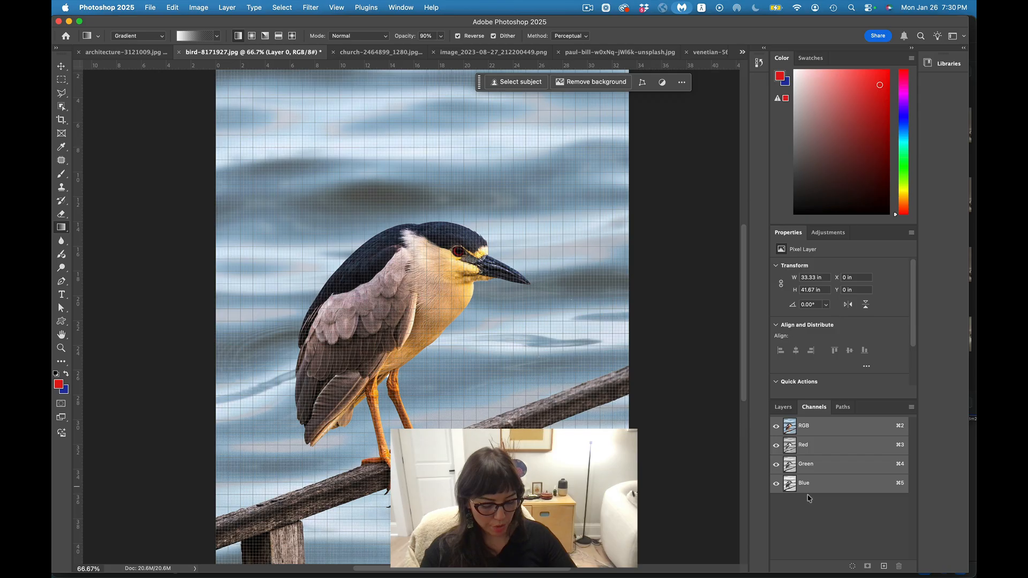
click(780, 446)
click(775, 464)
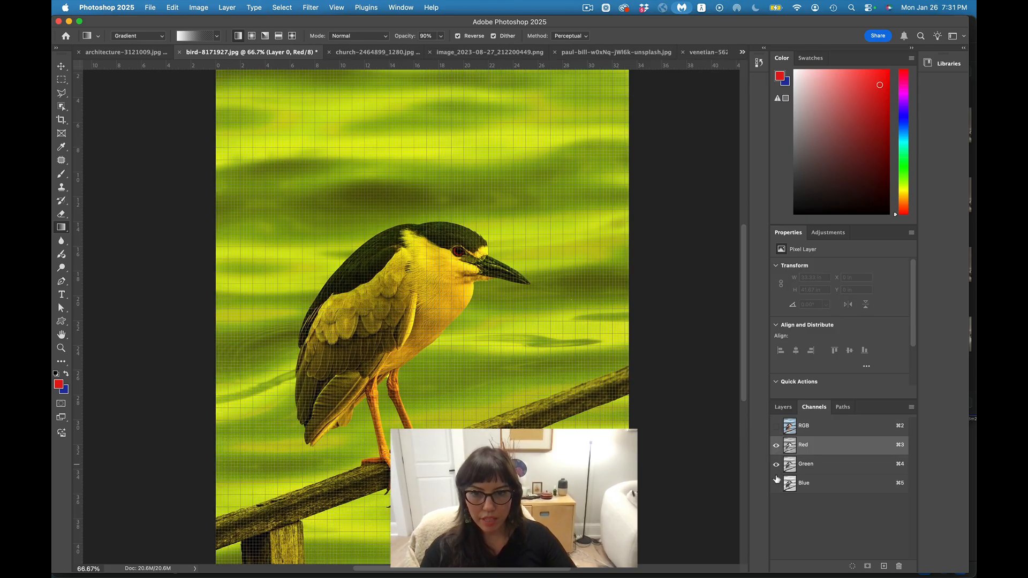
click(776, 446)
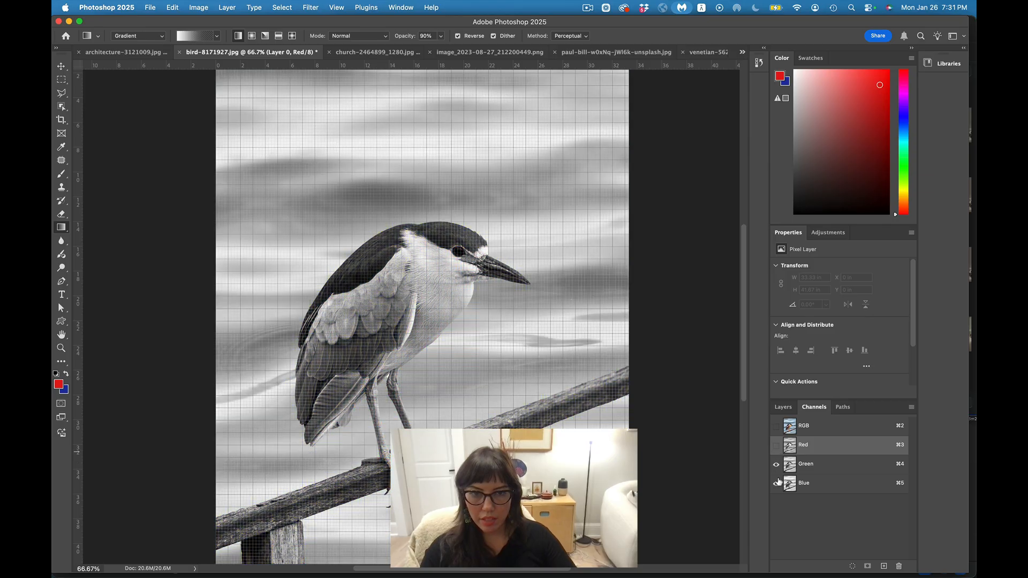
click(775, 484)
click(776, 464)
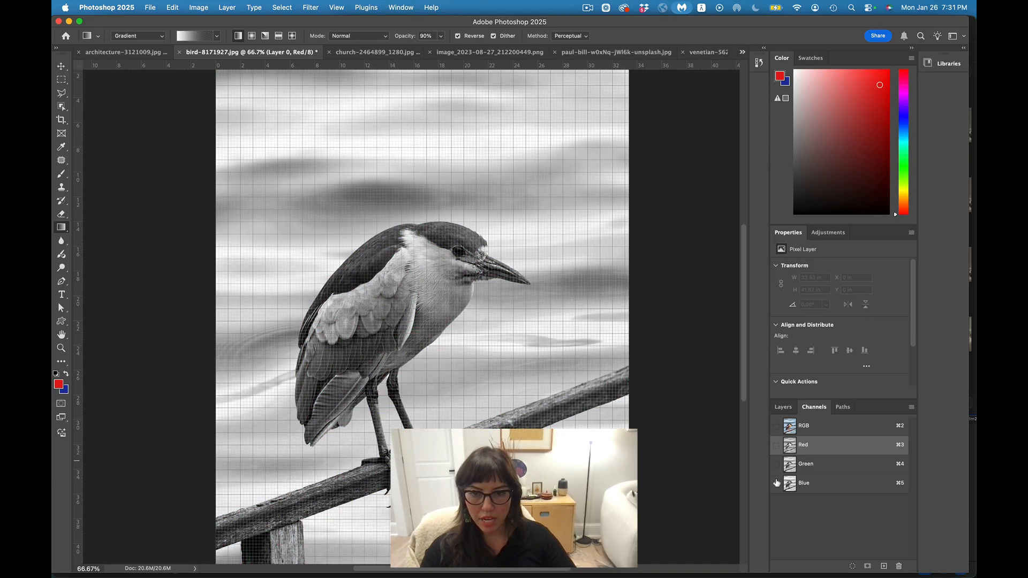
click(776, 465)
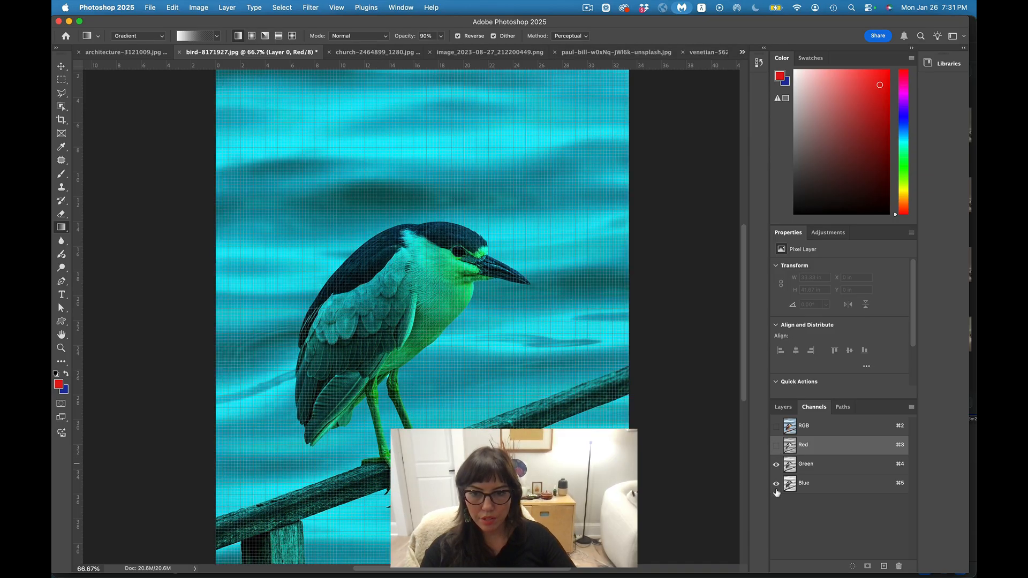
click(776, 484)
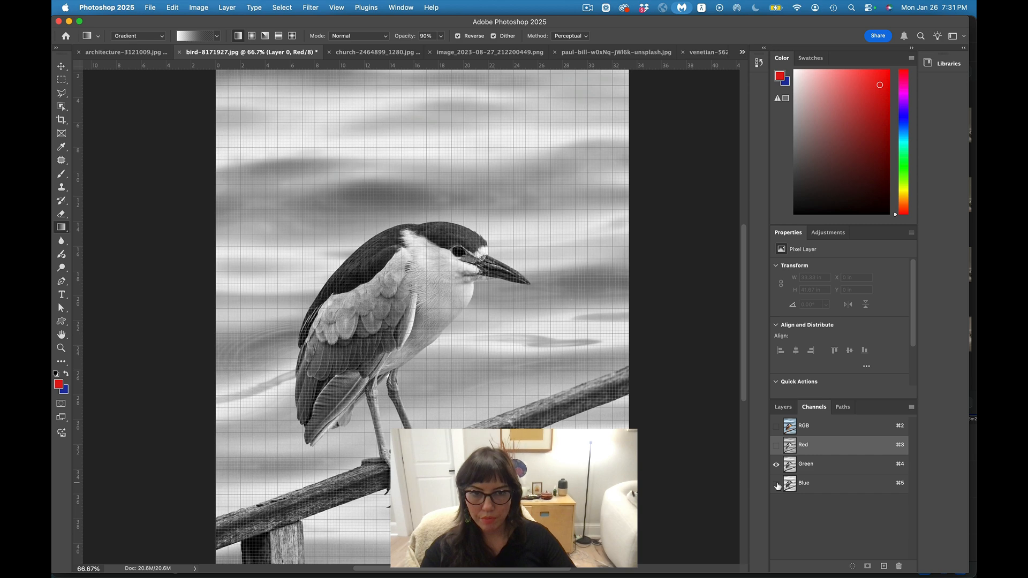
click(776, 445)
click(776, 465)
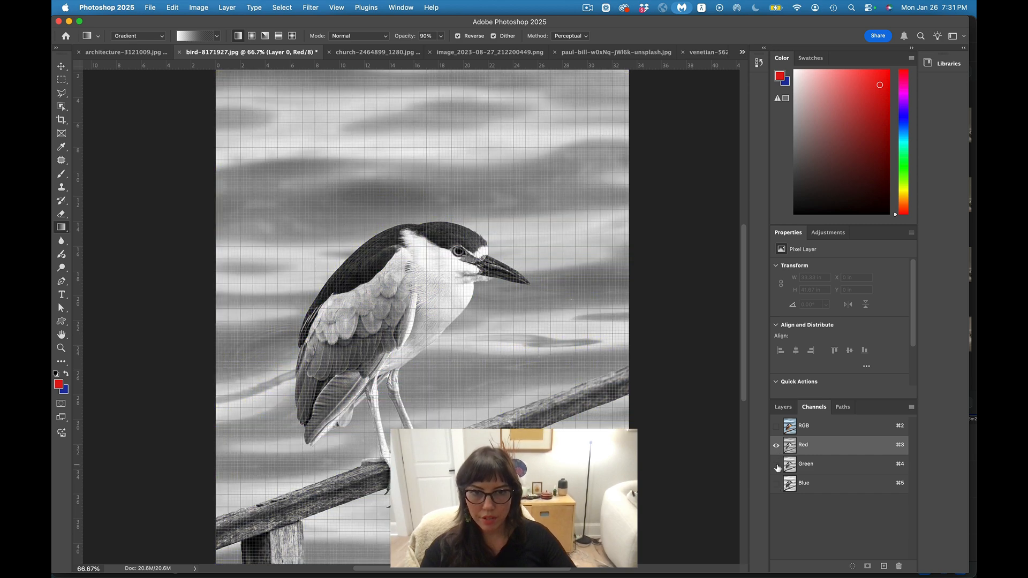
click(777, 465)
click(776, 445)
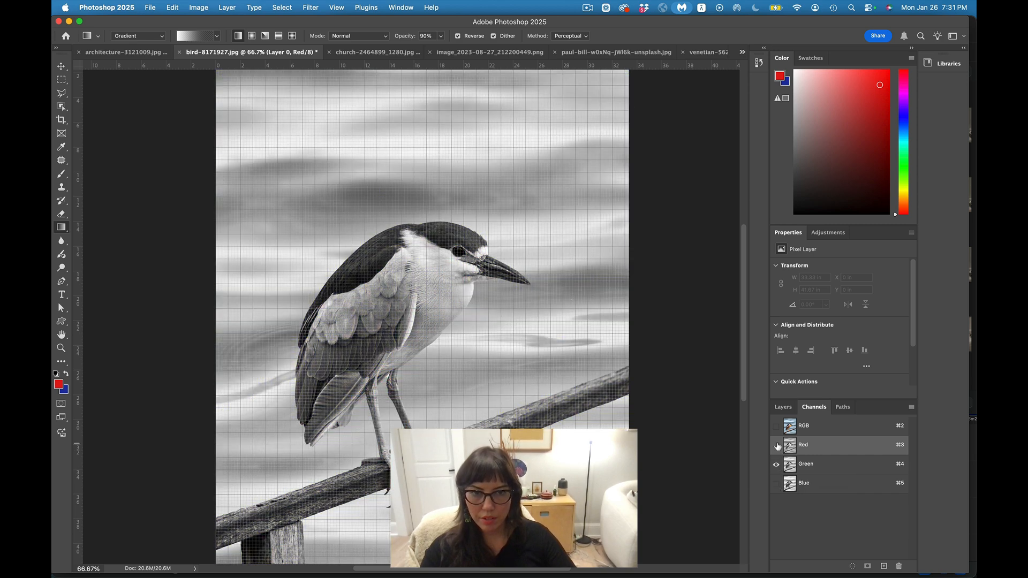
click(777, 446)
click(776, 464)
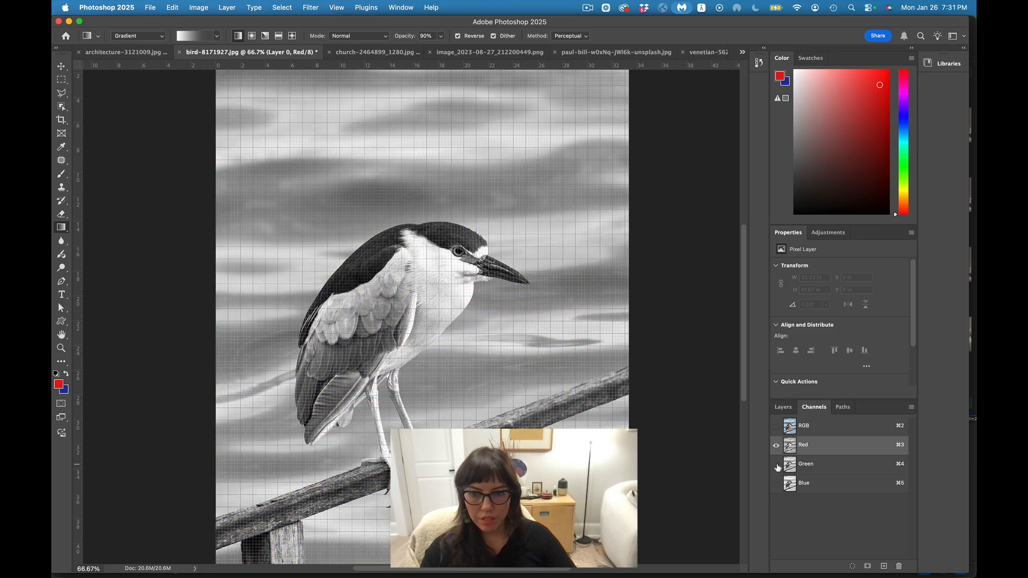
click(776, 465)
click(777, 445)
Select the Green channel and duplicate it as a new channel
click(802, 472)
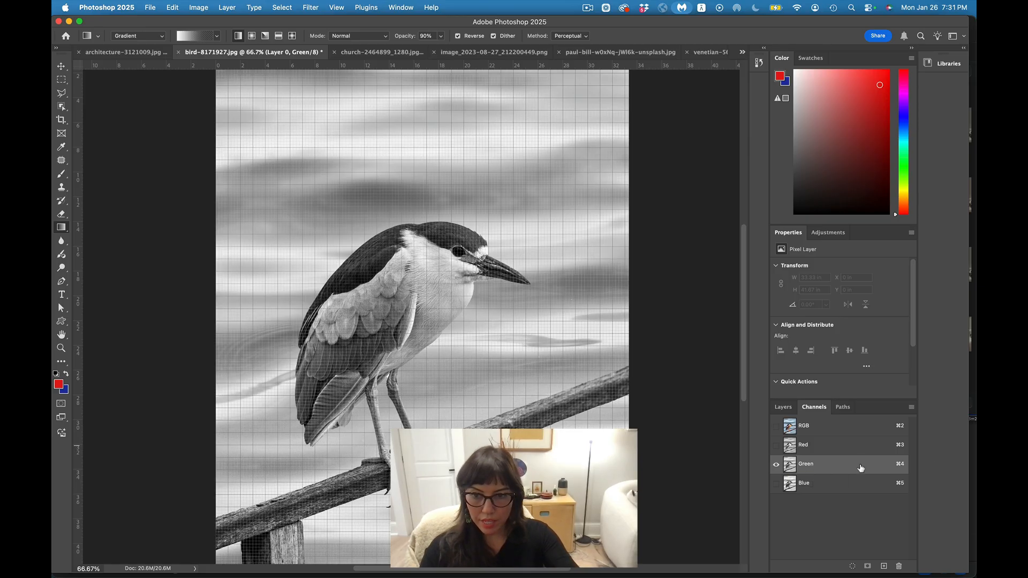
drag(861, 468, 882, 565)
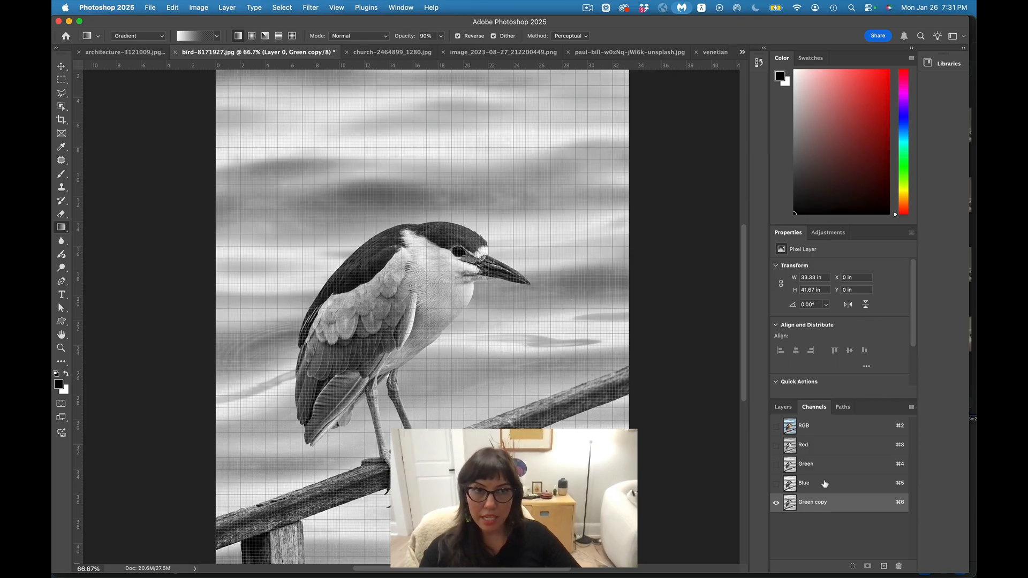
Start a Levels adjustment on the duplicated green channel and raise the black input level to 83
click(199, 7)
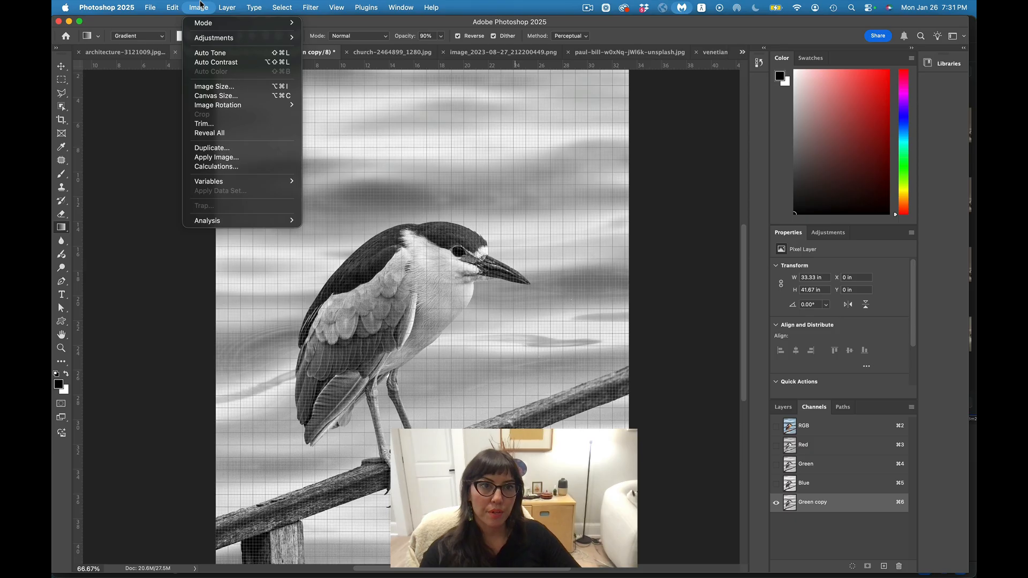
mouse_move(213, 38)
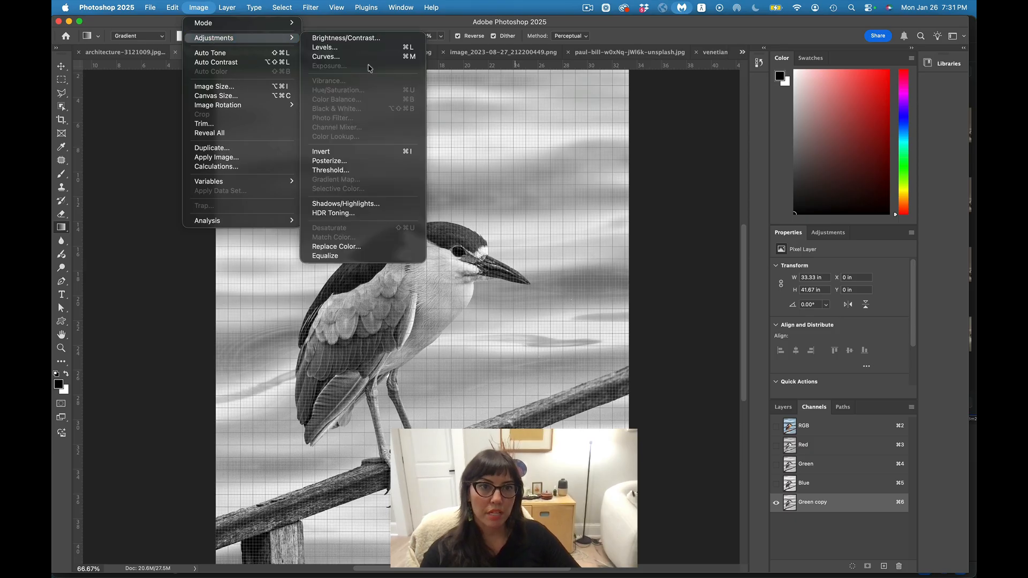
click(354, 48)
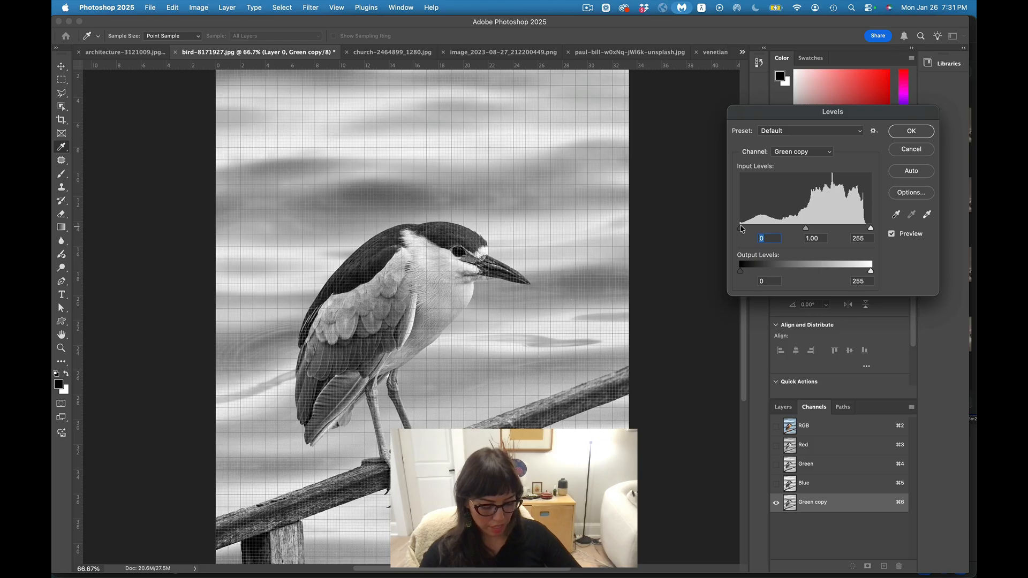
drag(742, 229, 783, 229)
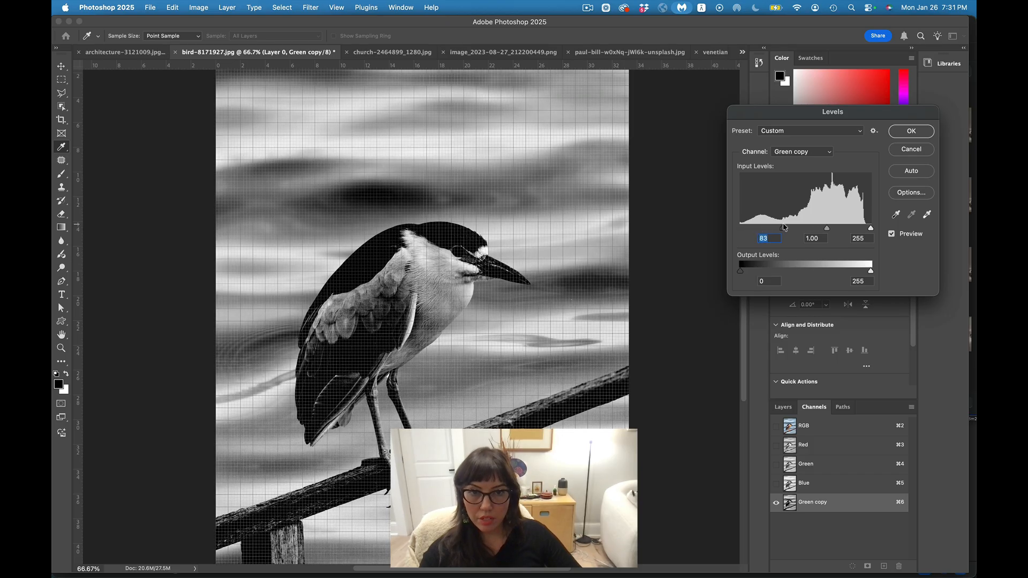
Sample the Levels white point from the bright water beside the bird and the black point from its dark back
click(927, 214)
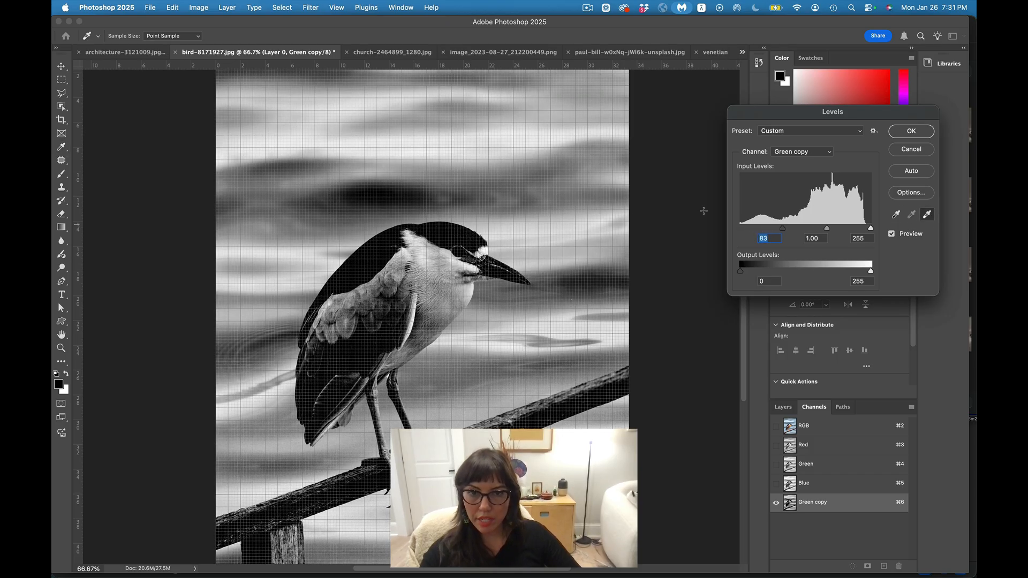
click(580, 219)
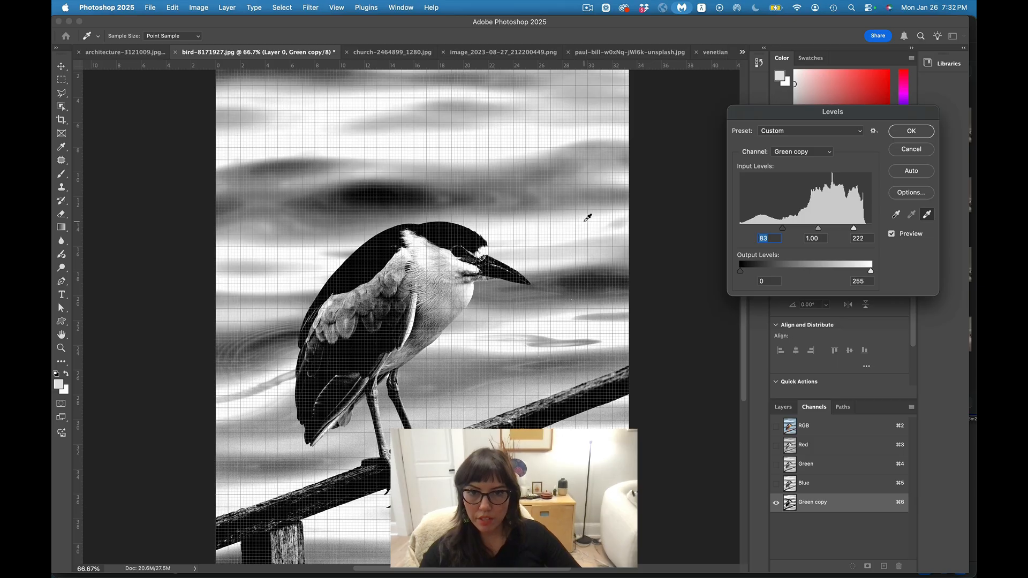
click(581, 221)
click(895, 214)
click(374, 240)
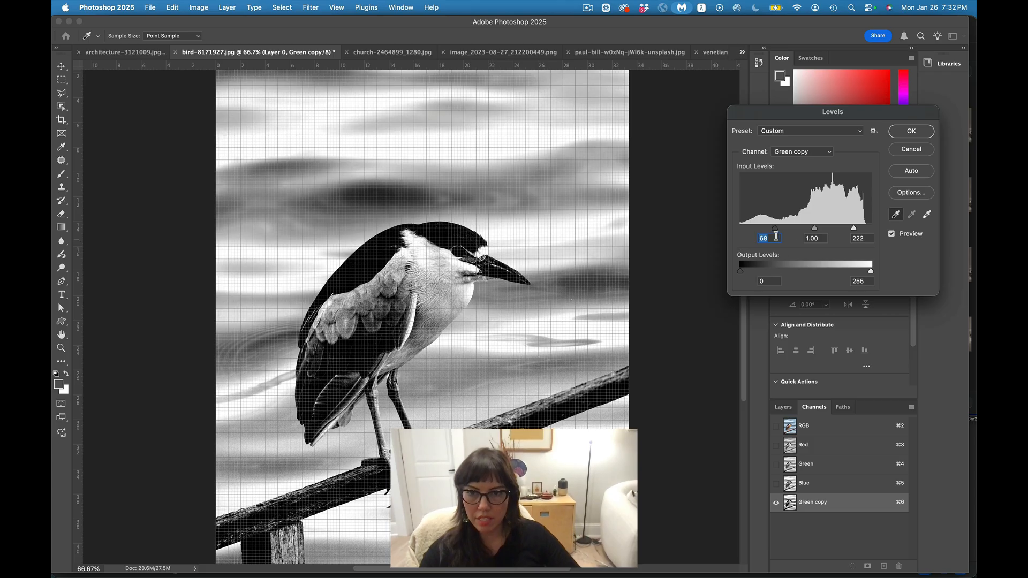
Move the black and white input levels much closer together for near black-and-white contrast, and apply the Levels adjustment
drag(775, 228, 790, 229)
drag(854, 228, 816, 229)
click(912, 131)
key(g)
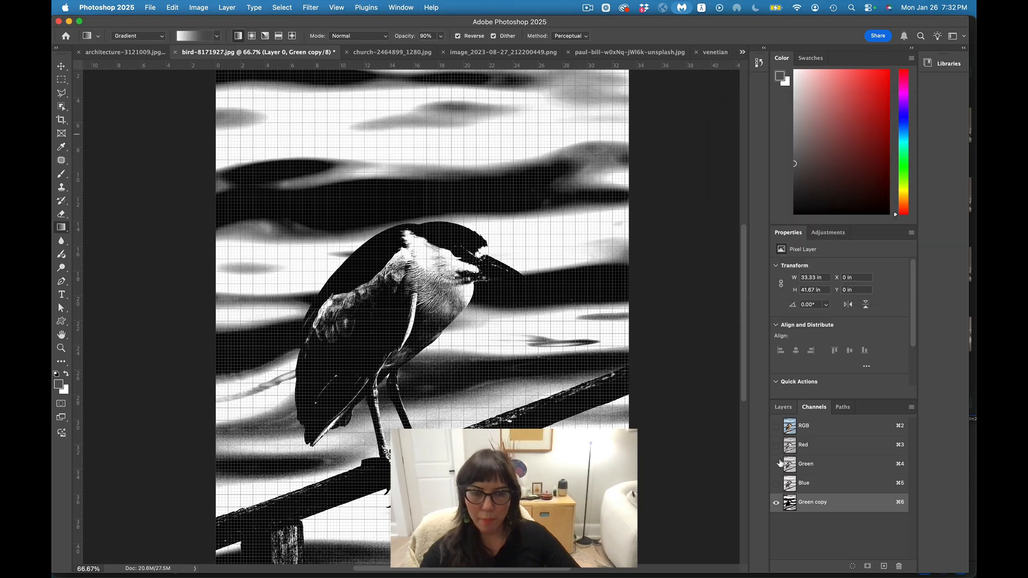
Load the Green copy channel as a selection and turn it into a layer mask on Layer 0
mouse_move(778, 576)
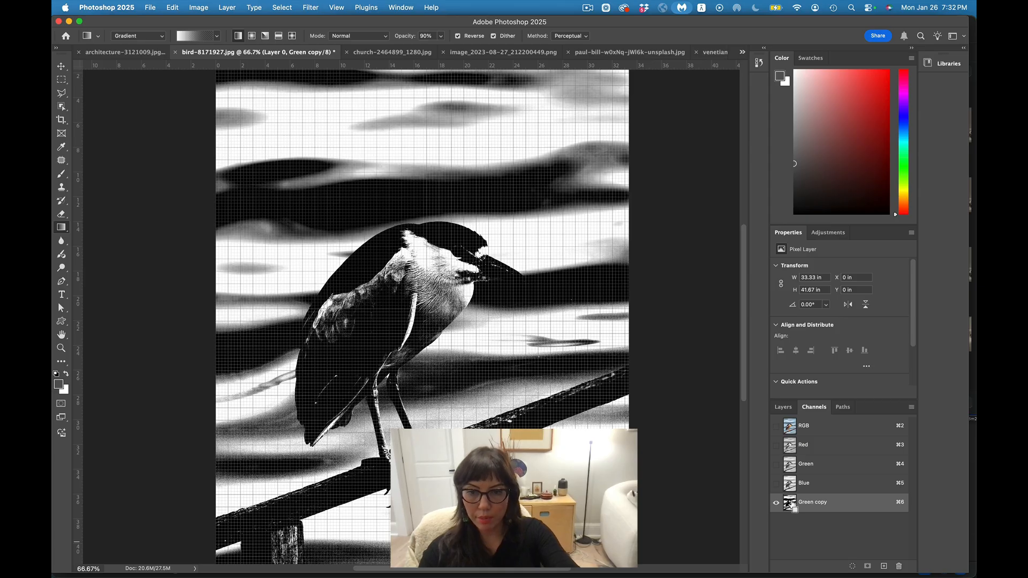
super+click(792, 507)
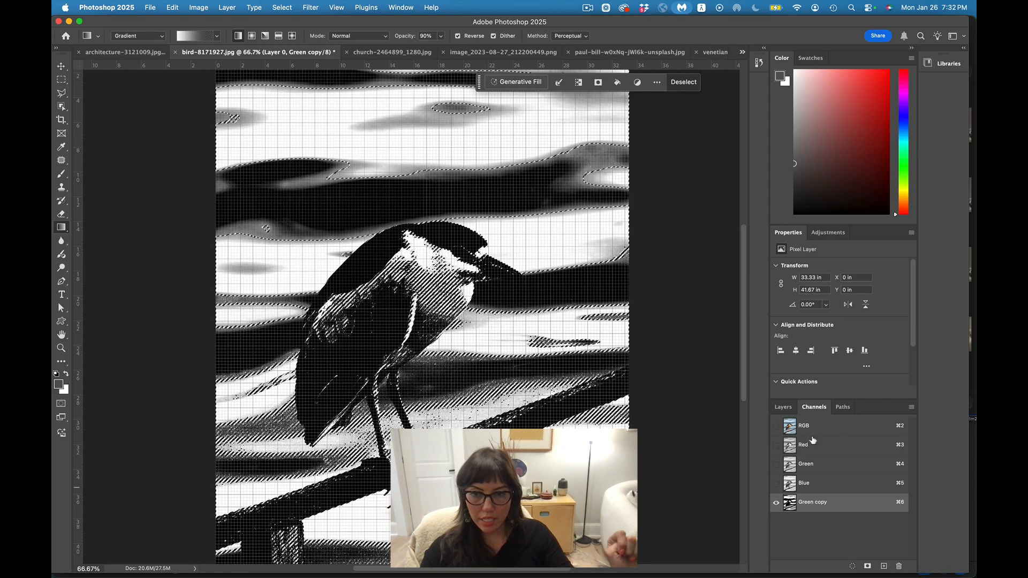
click(782, 409)
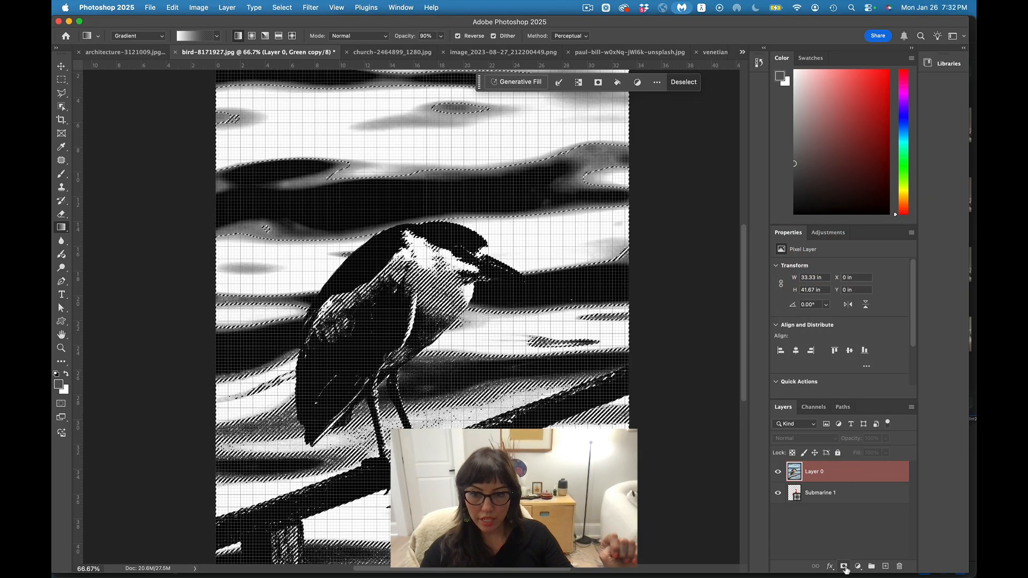
click(845, 569)
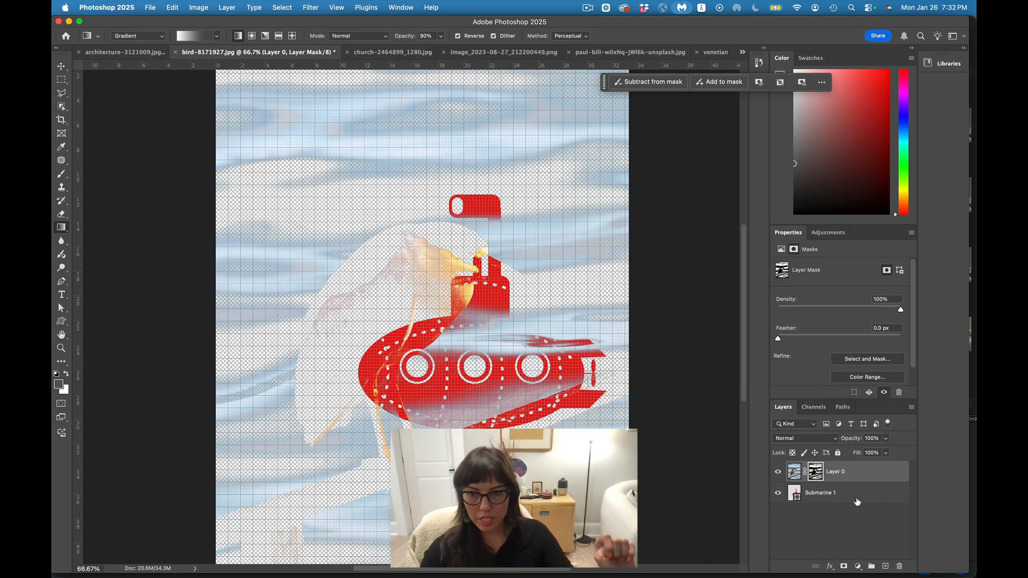
Hide the Submarine 1 layer and make an inverted selection from Layer 0's mask
click(778, 496)
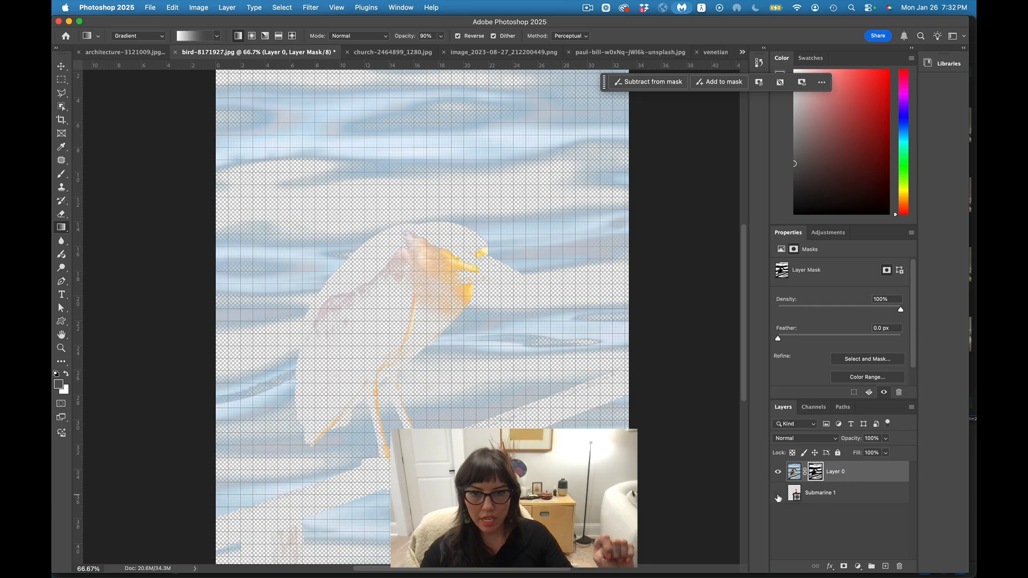
super+click(815, 474)
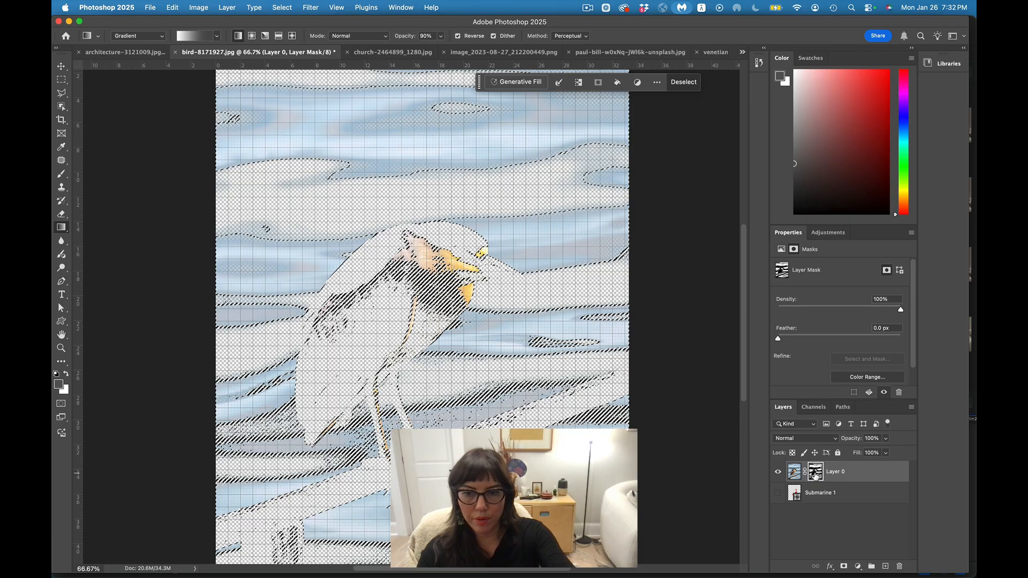
click(292, 4)
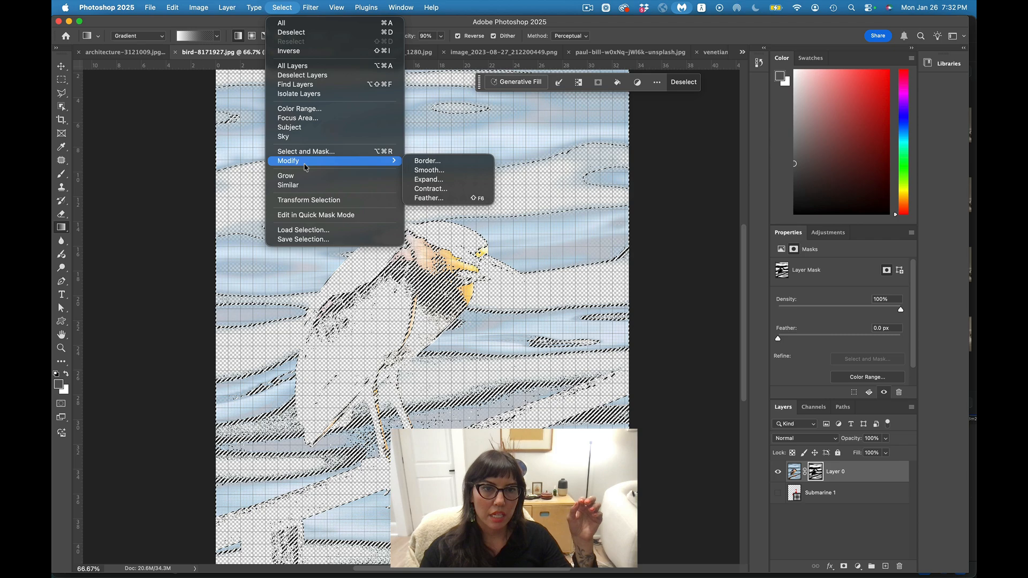
click(307, 52)
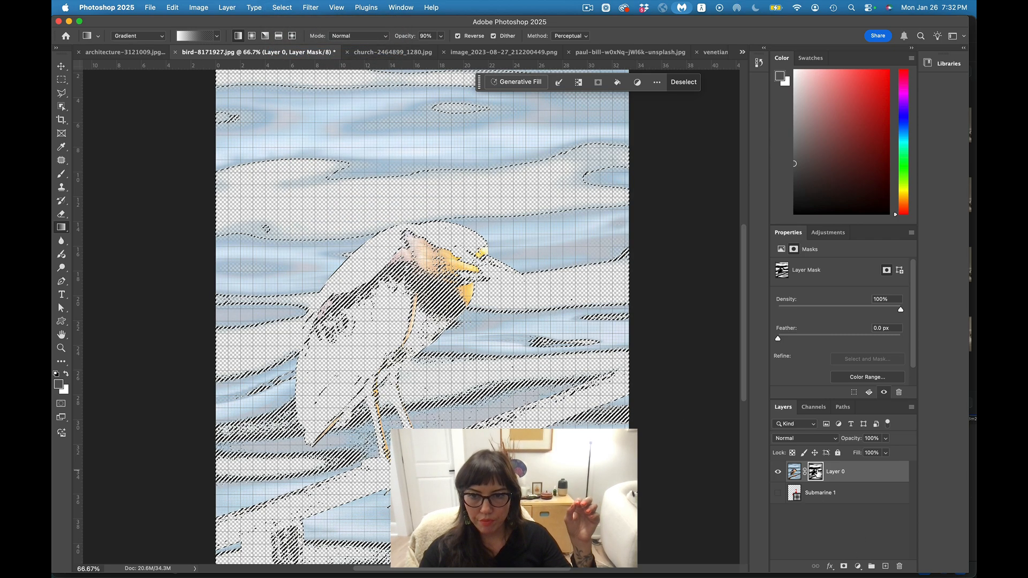
Try filling the inverted selection on Layer 0's mask with gray, undo it, and fill it with white instead
key(alt+BackSpace)
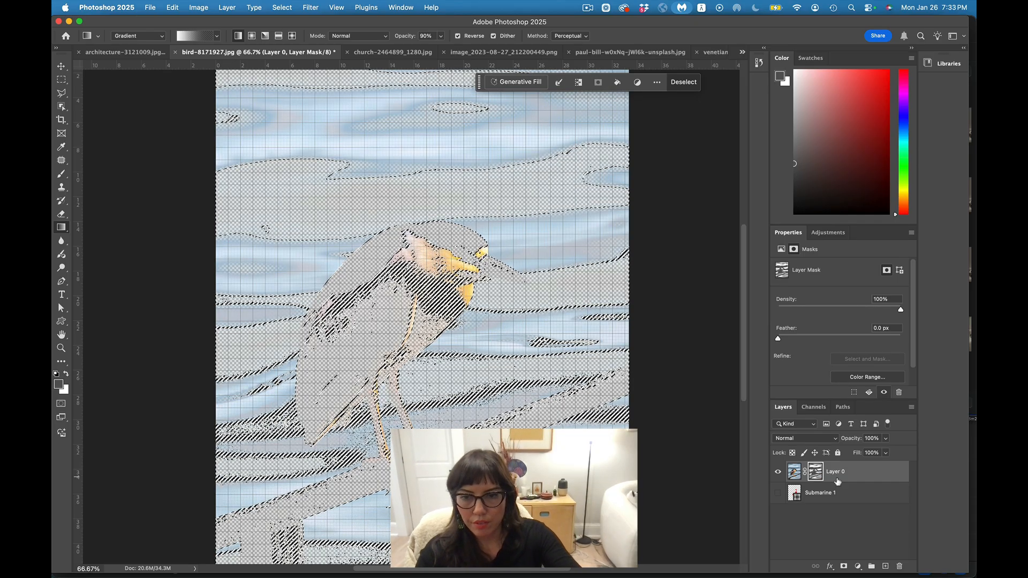
key(super+z)
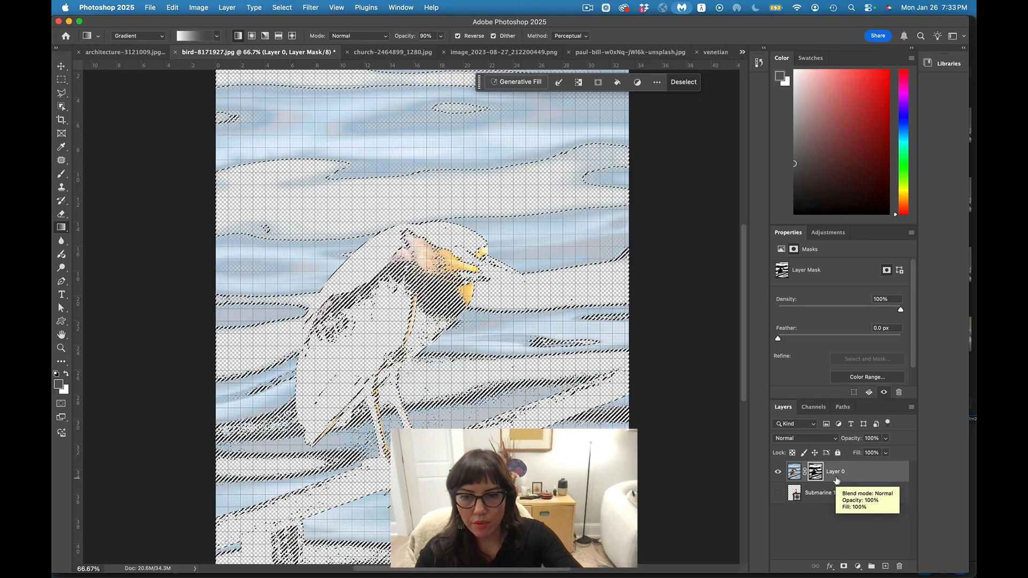
key(alt+BackSpace)
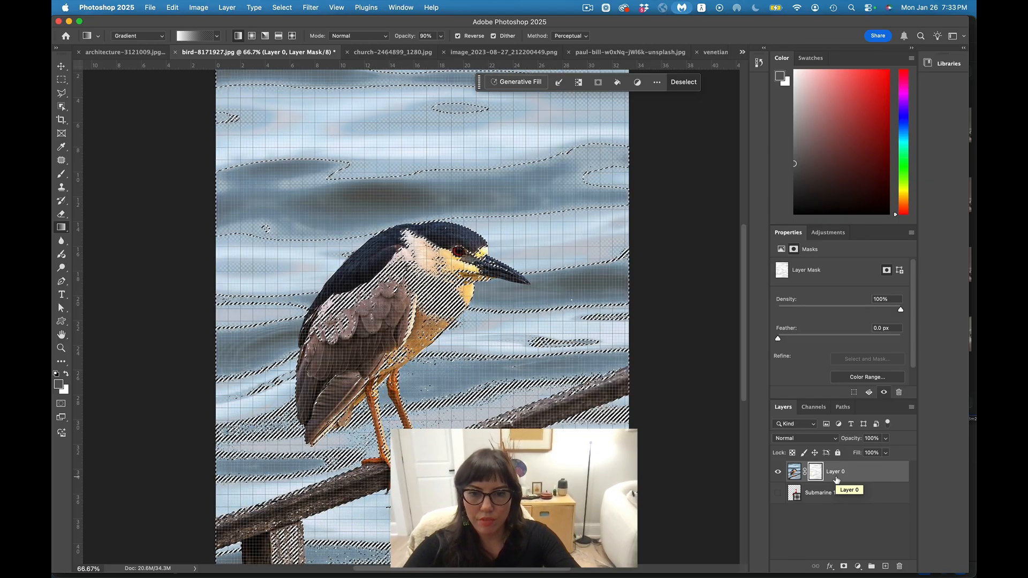
Replace Layer 0's mask with a new layer mask made from the inverted selection
right_click(815, 473)
click(845, 481)
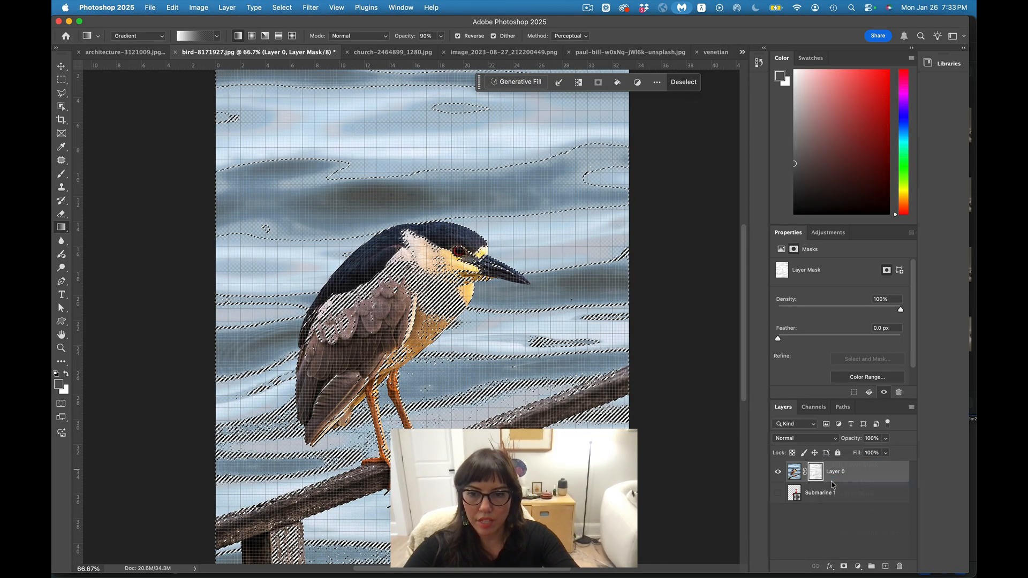
click(844, 566)
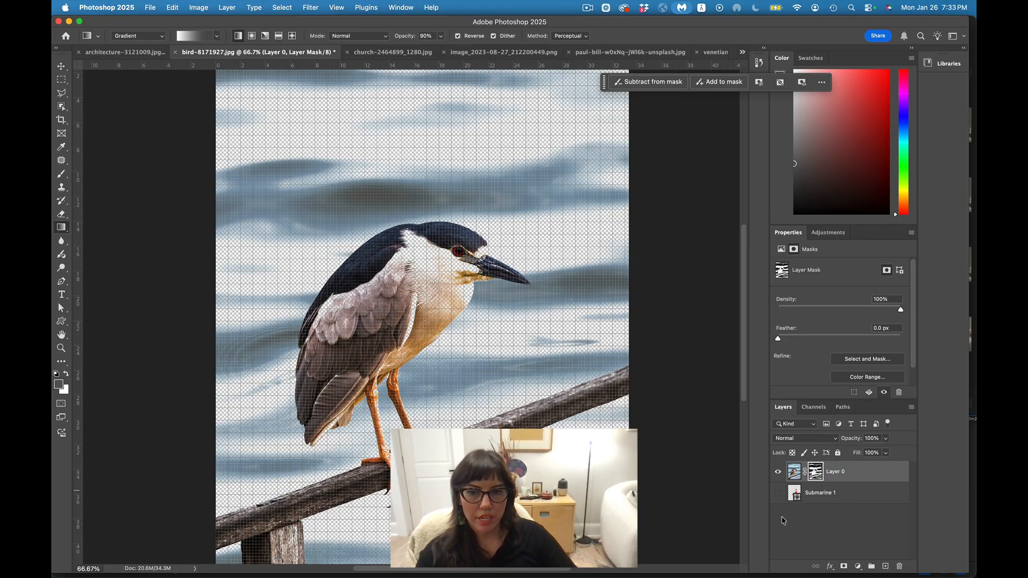
Add a new layer between Layer 0 and Submarine 1 and fill it with the red foreground color
click(856, 493)
click(886, 566)
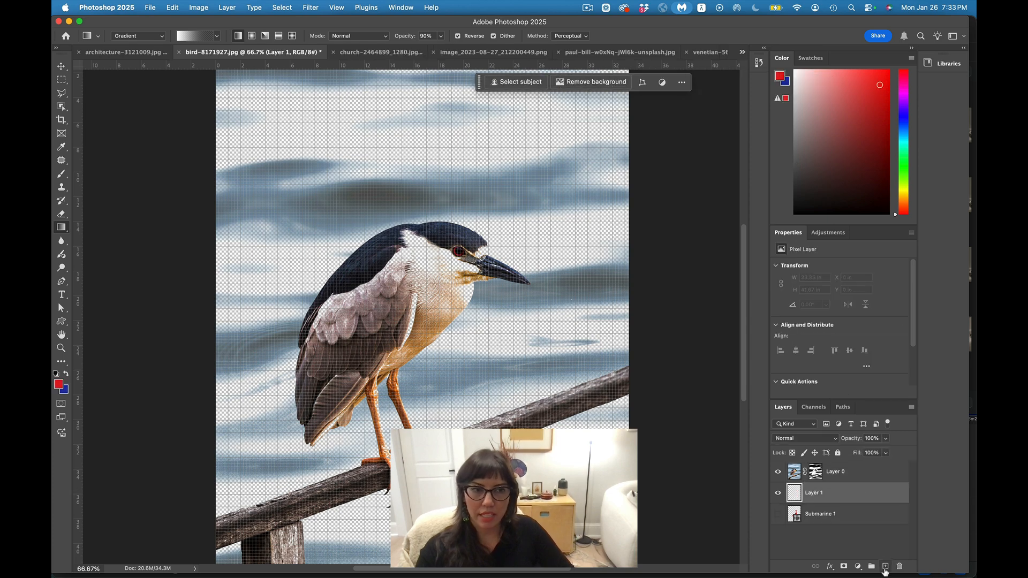
key(alt+BackSpace)
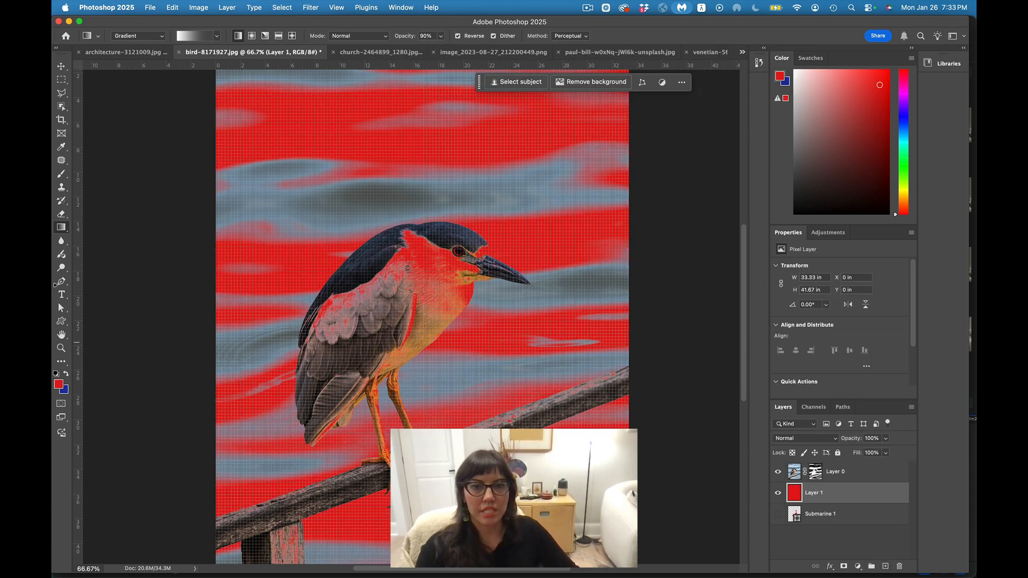